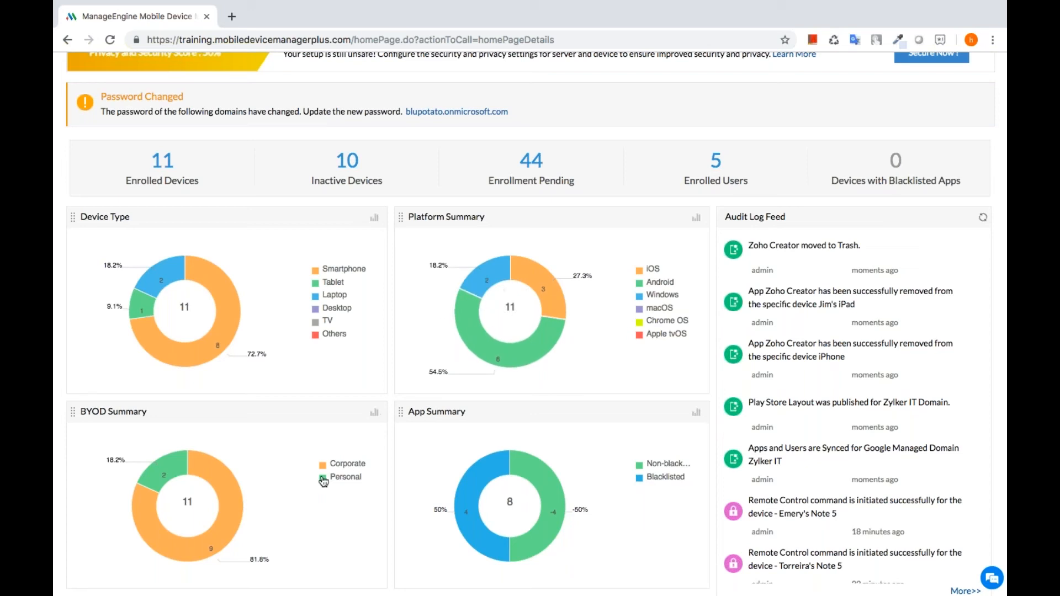
- Return to the top of the dashboard and go to the Device Mgmt page listing 14 device groups
scroll(302, 499, "down", 1)
scroll(302, 498, "down", 2)
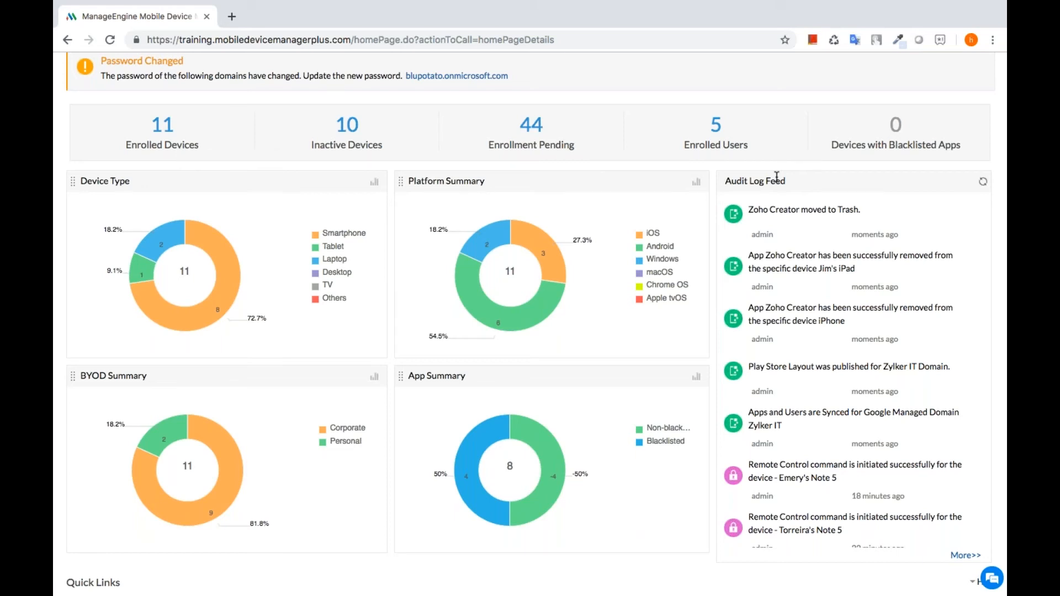
scroll(777, 177, "up", 3)
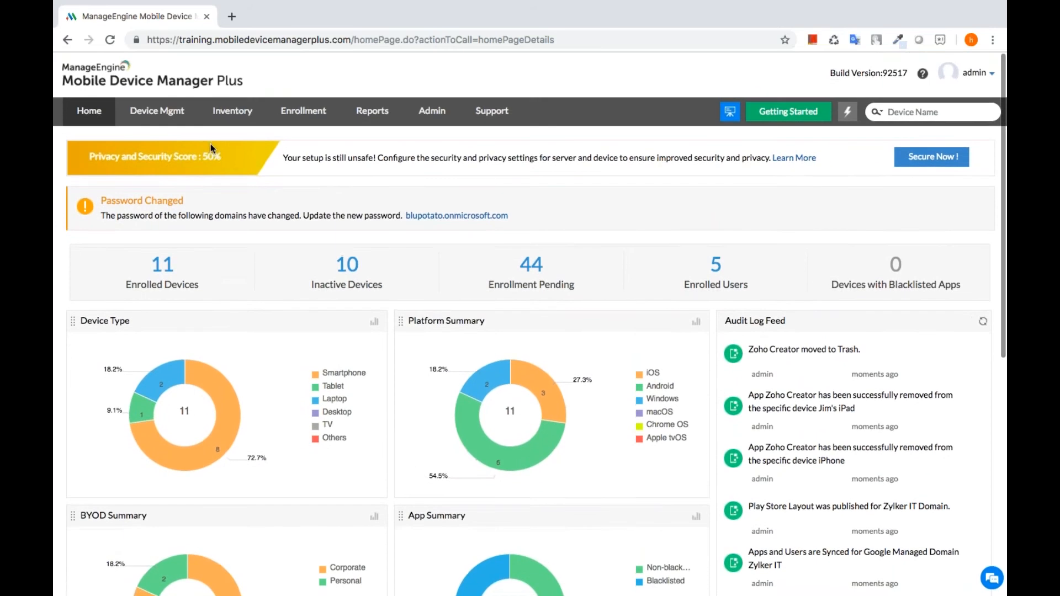
left_click(166, 116)
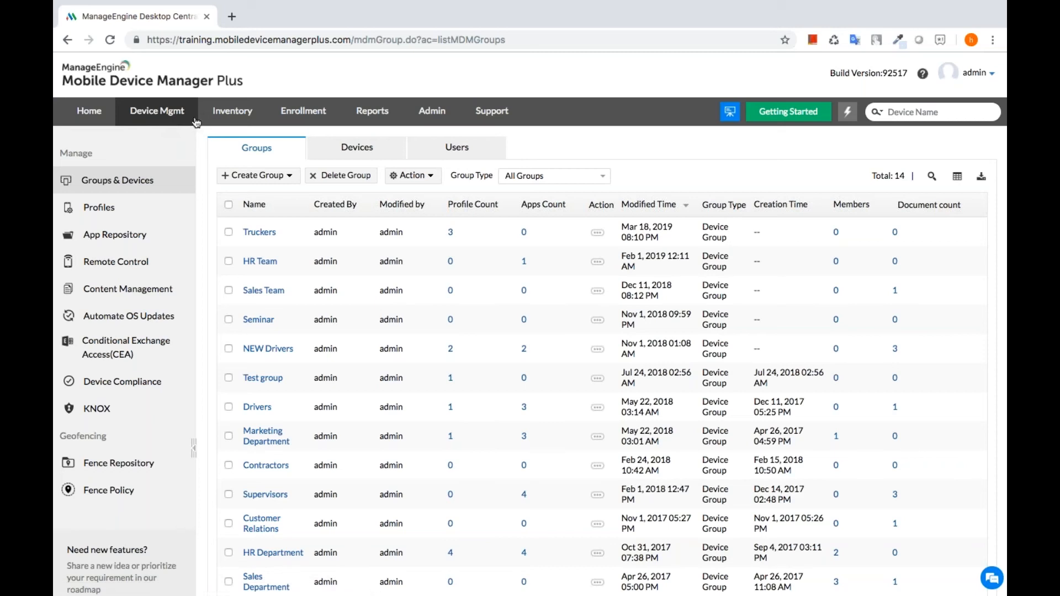
- Pass through Inventory to the Enrollment page showing 23 managed, 5 staged and 44 pending devices
left_click(234, 121)
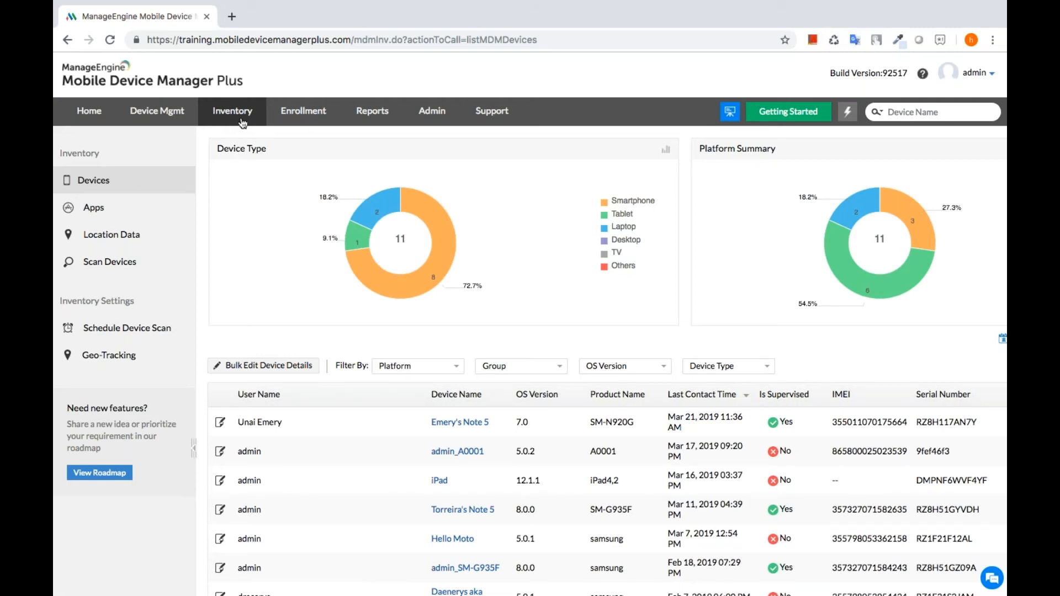
left_click(313, 110)
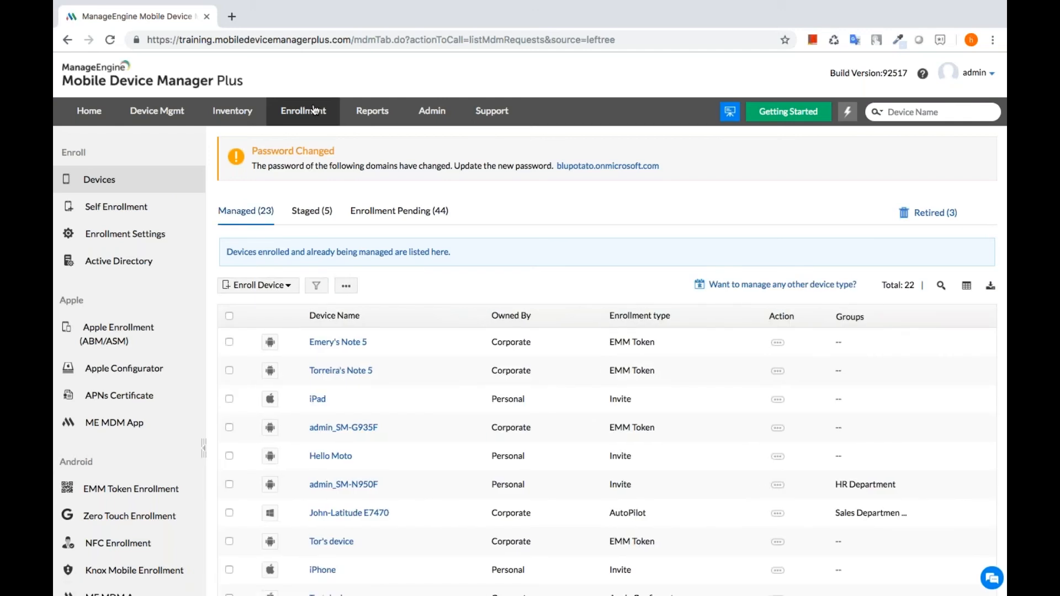
- Review the Enrollment Pending requests, then bring up the predefined App, Hardware, Enrollment and Security reports
left_click(384, 211)
scroll(386, 220, "down", 1)
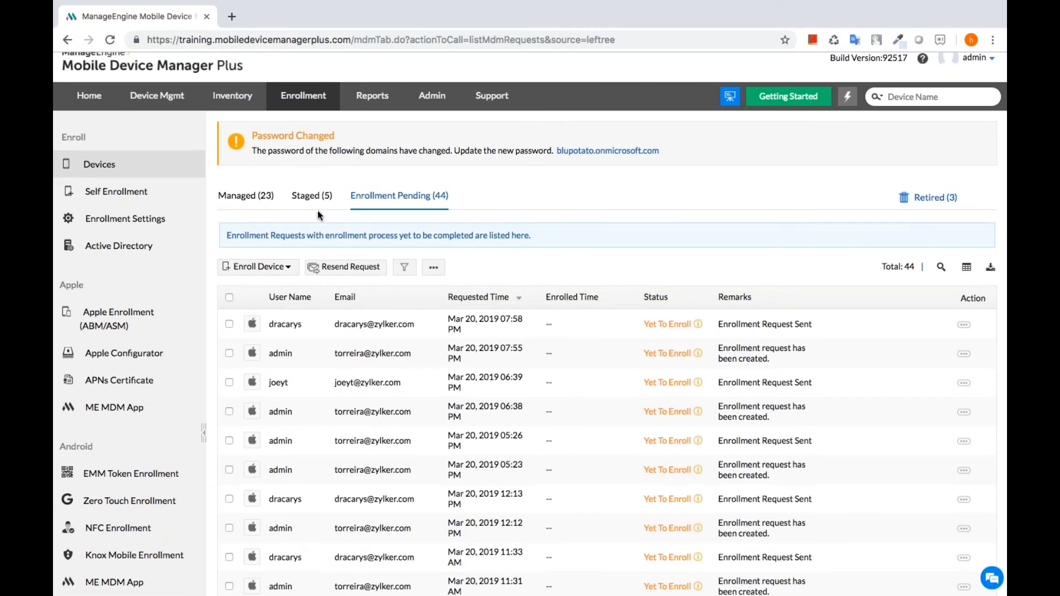
scroll(138, 353, "down", 2)
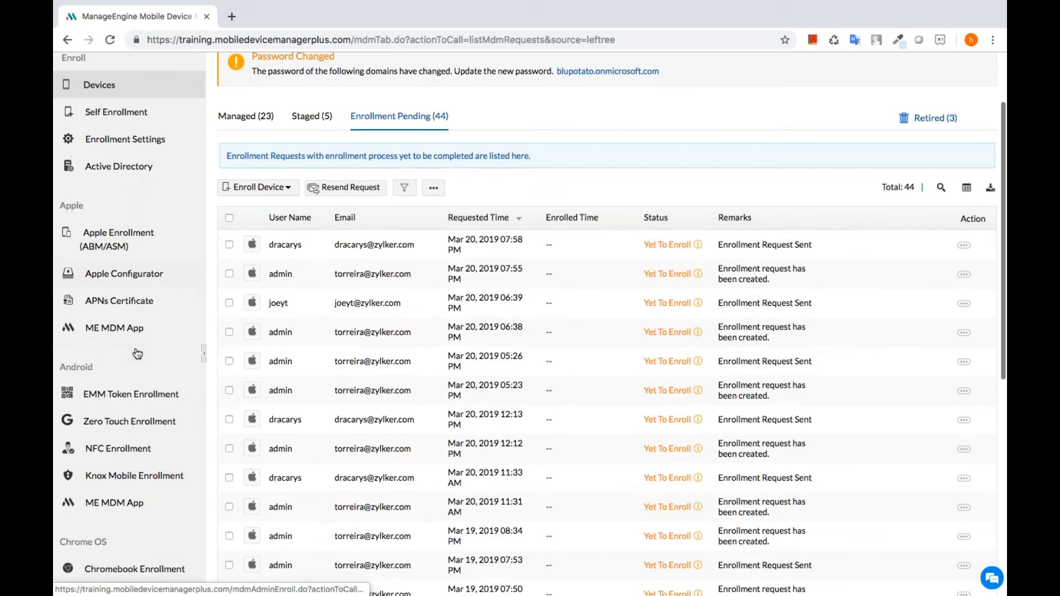
scroll(138, 353, "down", 2)
scroll(137, 353, "up", 4)
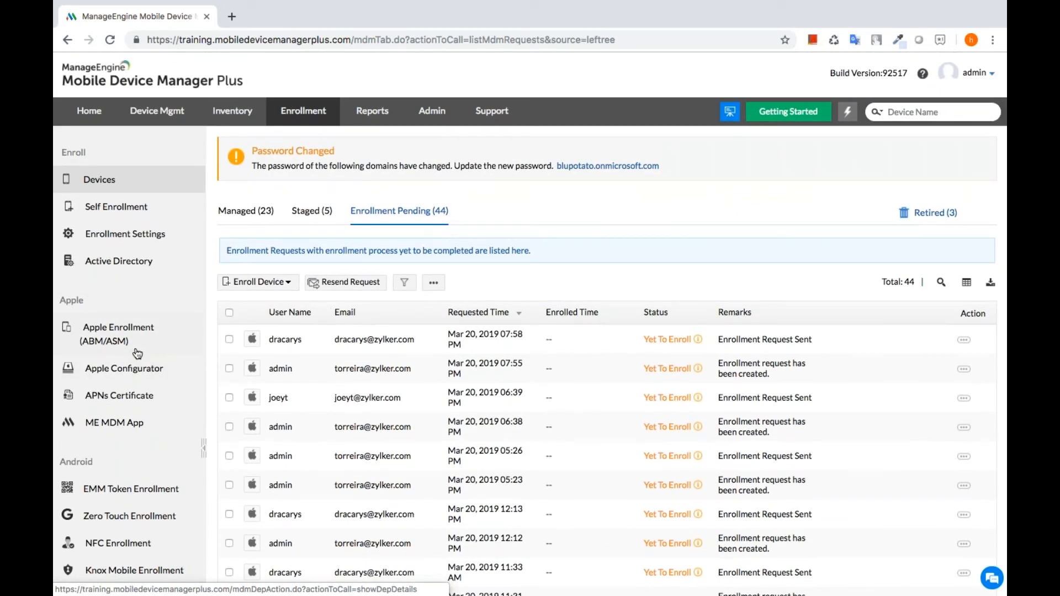
left_click(371, 122)
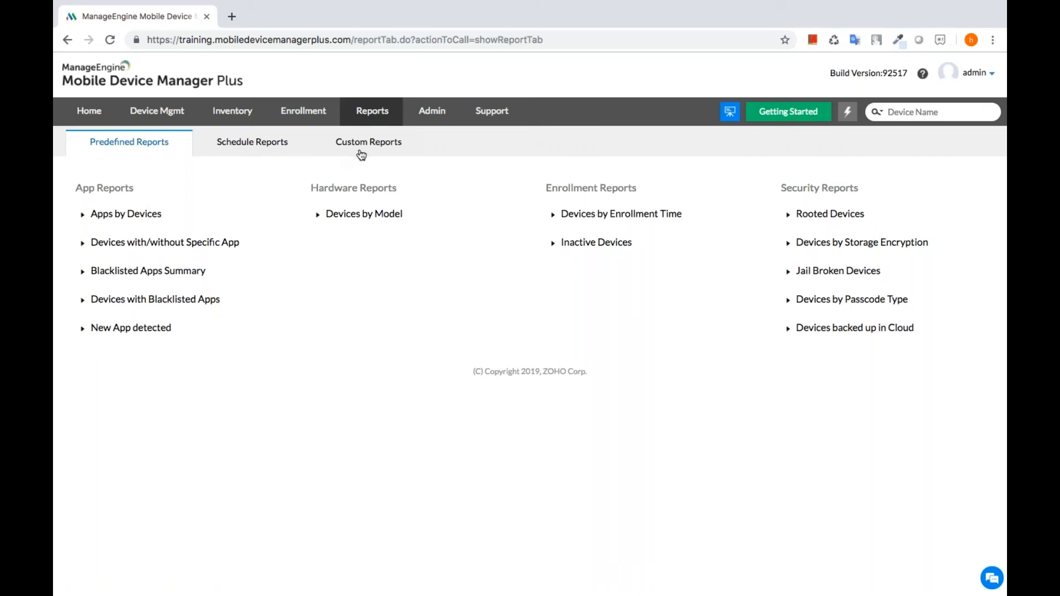
- Look over the Admin and Support pages, then go back to the 14 Device Mgmt groups
left_click(421, 115)
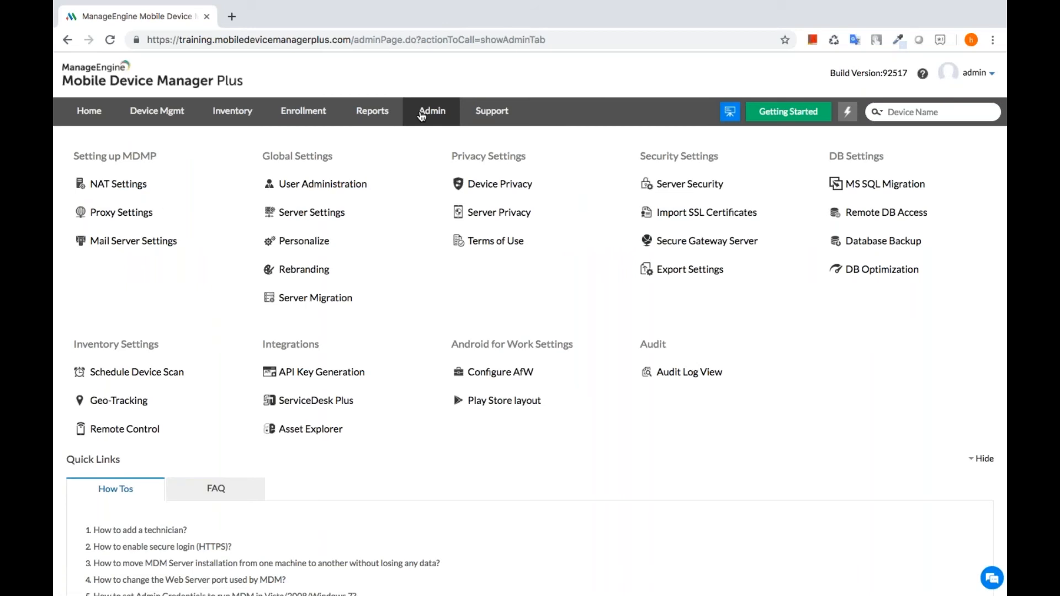
left_click(495, 109)
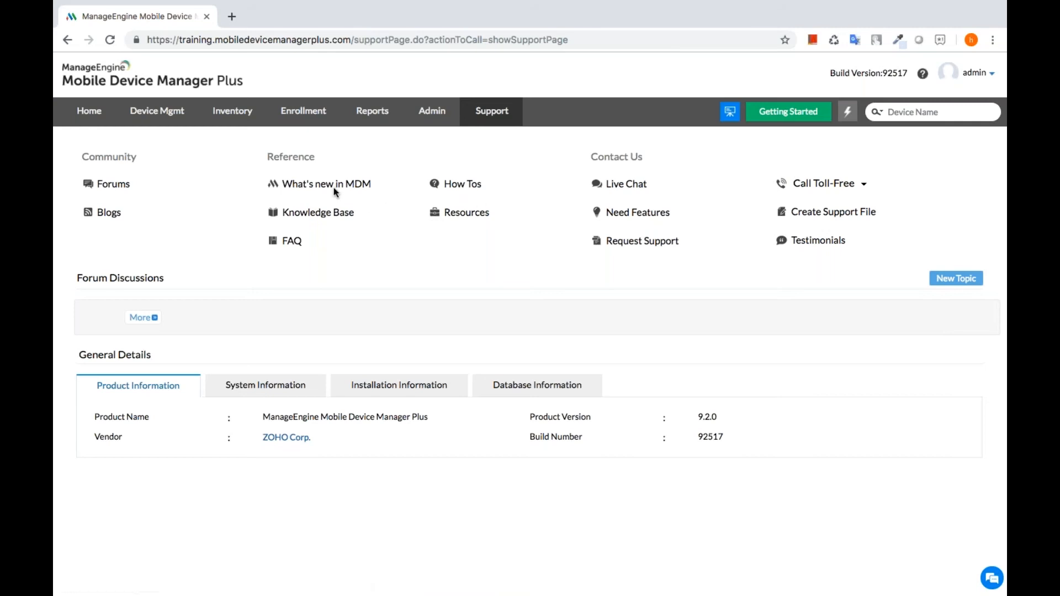
left_click(158, 120)
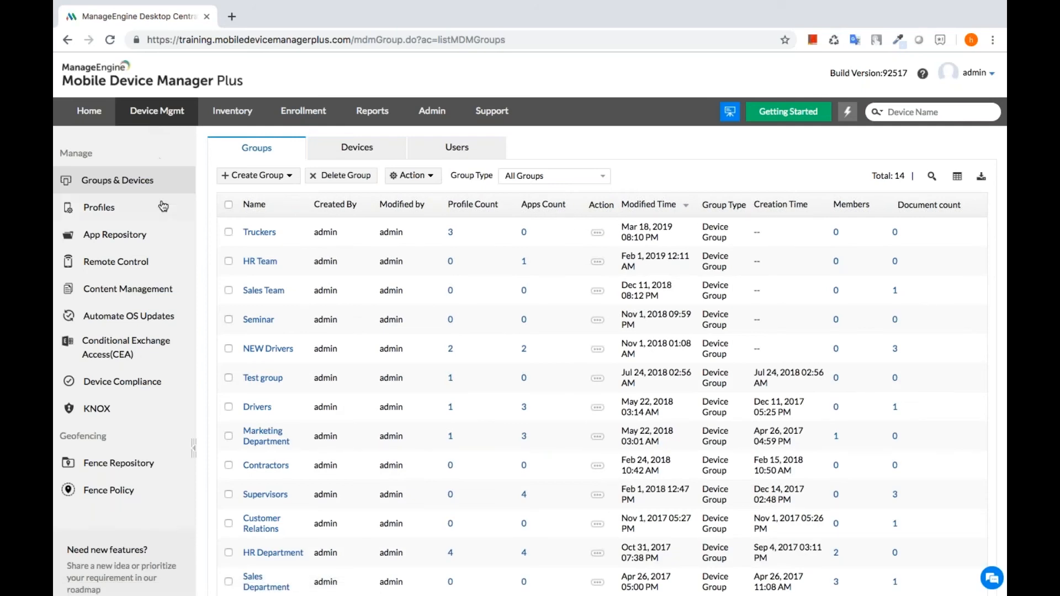
- In App Repository, start adding an Apple Store App and enter 'zoho creator' as its name
left_click(159, 236)
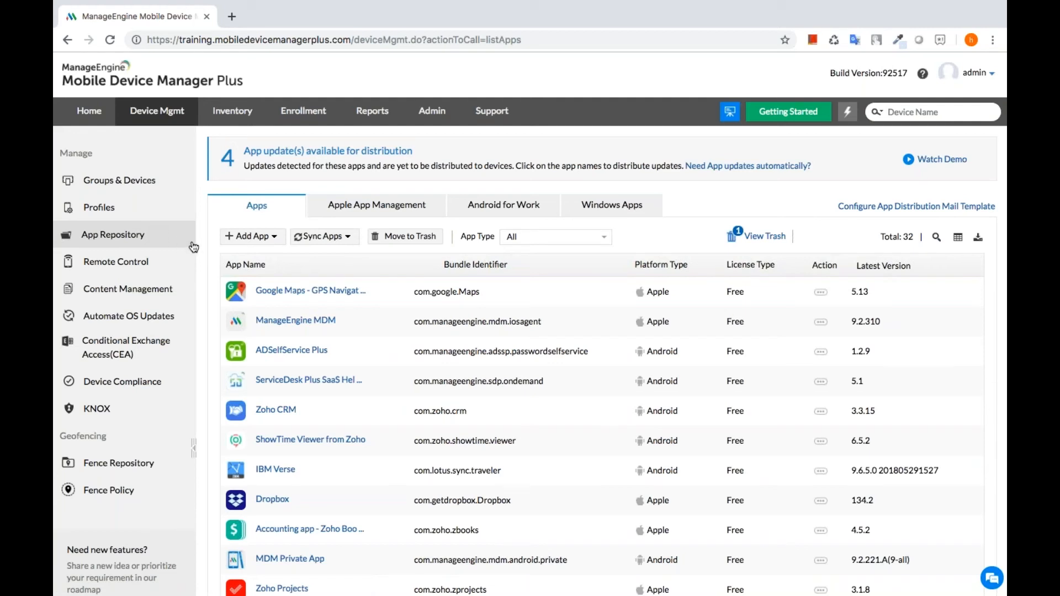
left_click(245, 241)
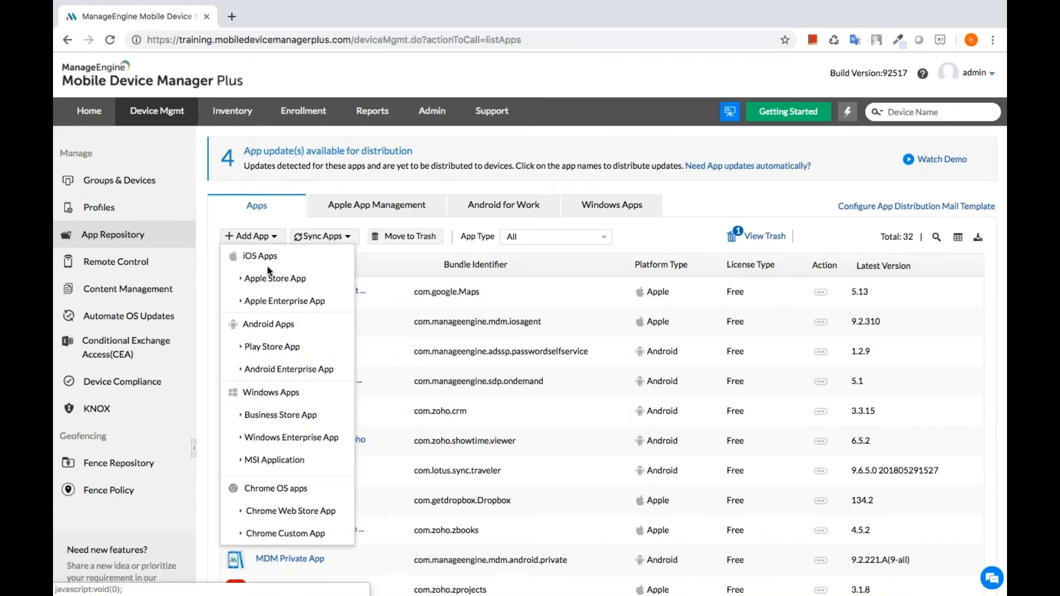
left_click(274, 278)
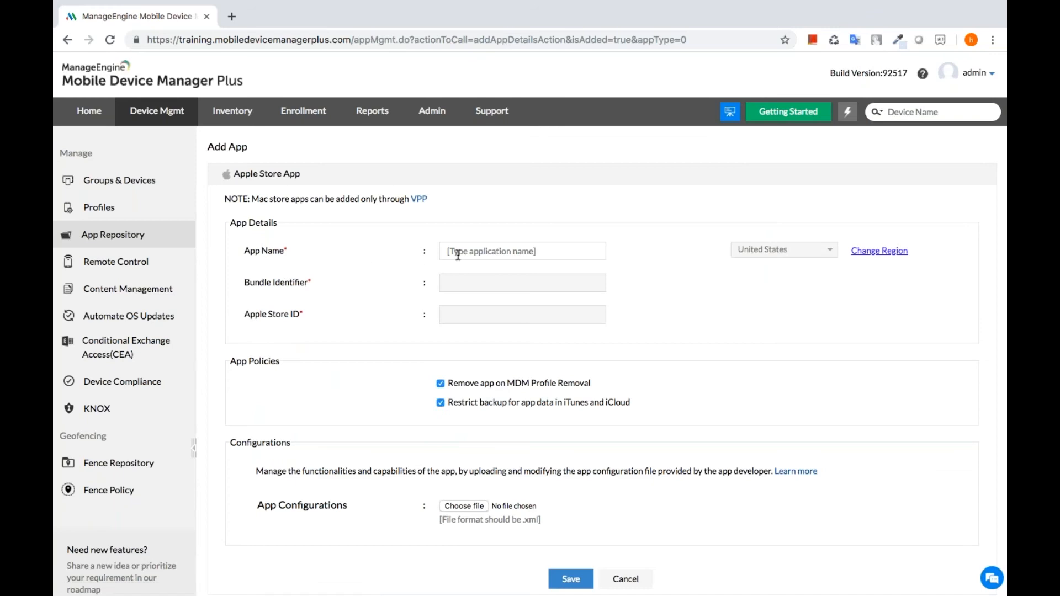
left_click(458, 255)
type("zoho ")
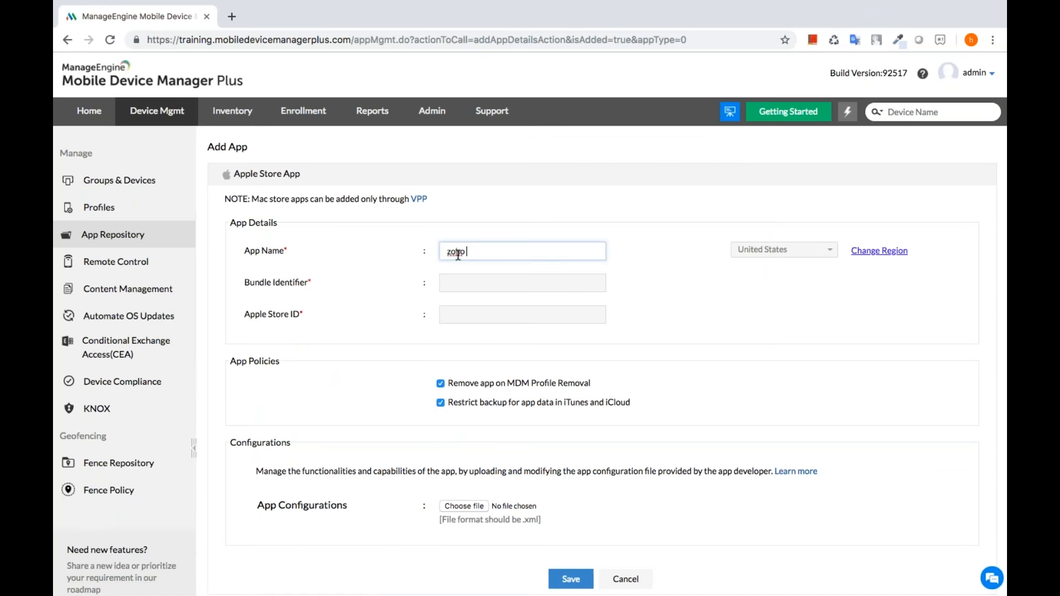
type("creator")
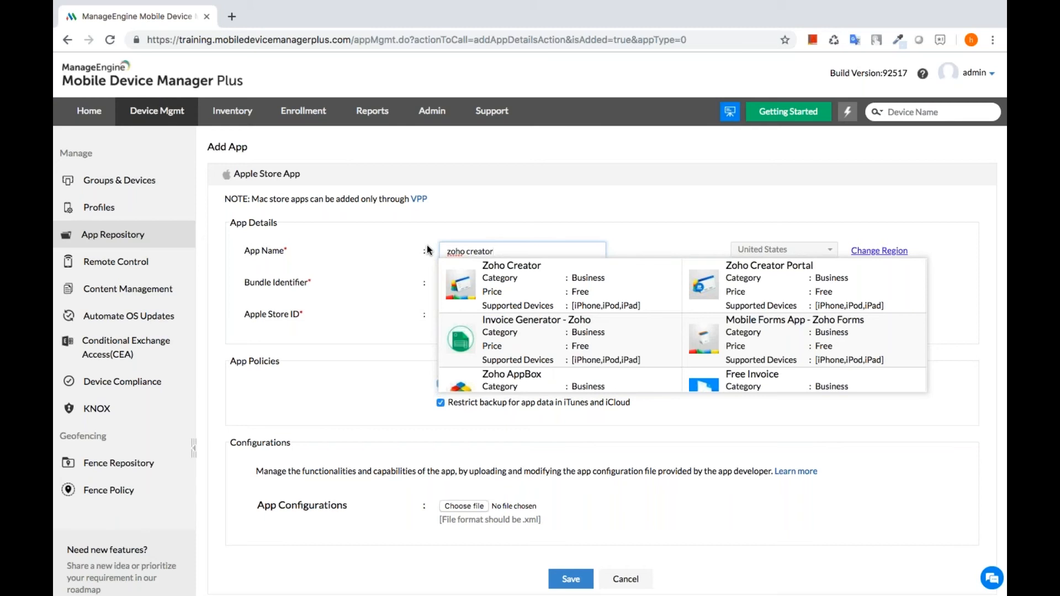
- Choose Zoho Creator from the store suggestions and save it, bringing the repository to 33 apps
left_click(499, 279)
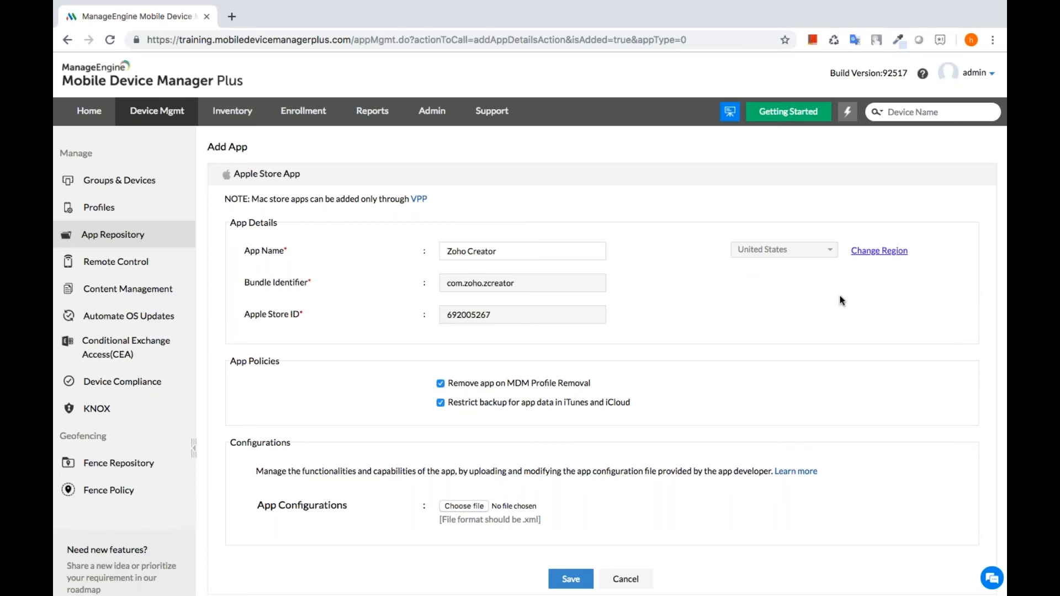
scroll(696, 351, "down", 2)
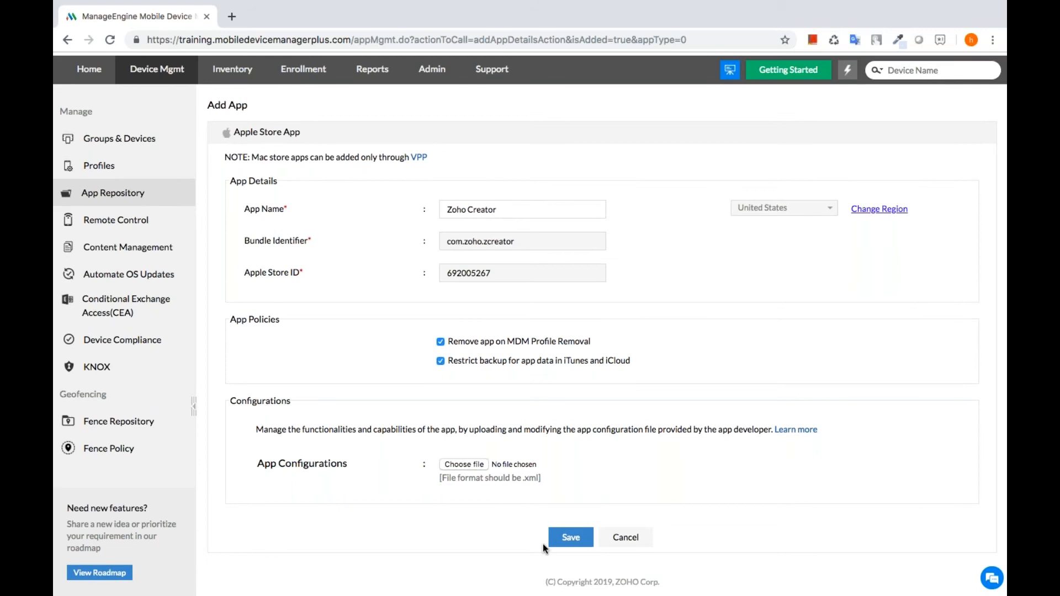
left_click(557, 538)
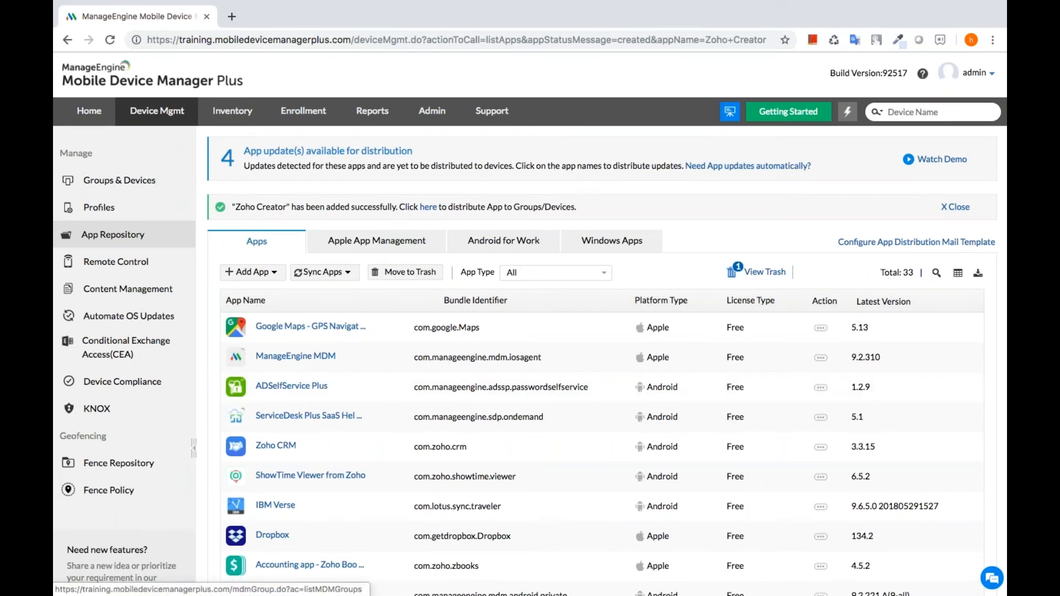
- Go from the new app to the user's iPad Apps list and launch Distribute Apps
left_click(120, 180)
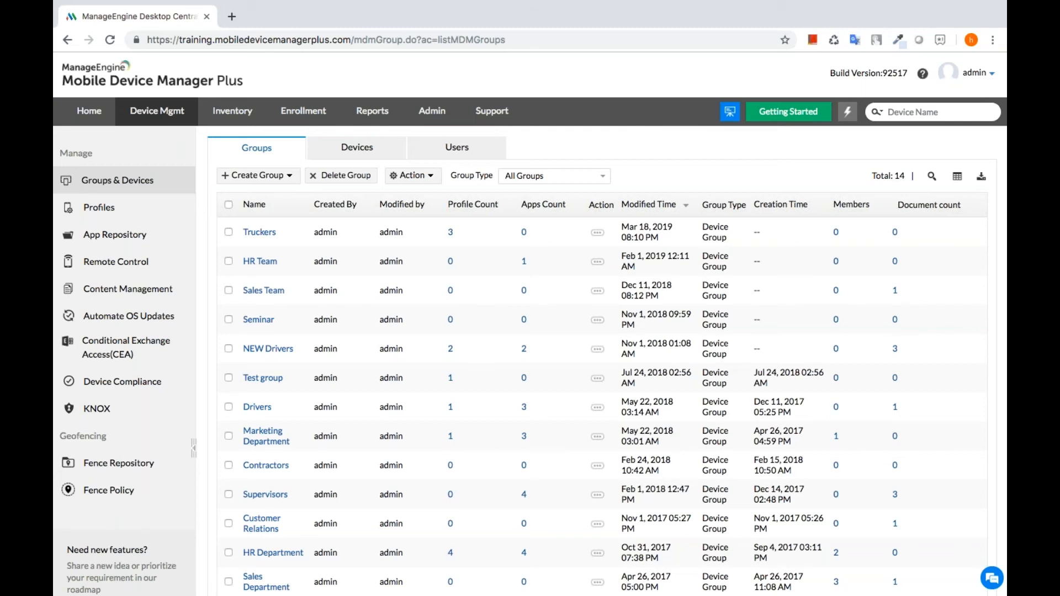
left_click(355, 152)
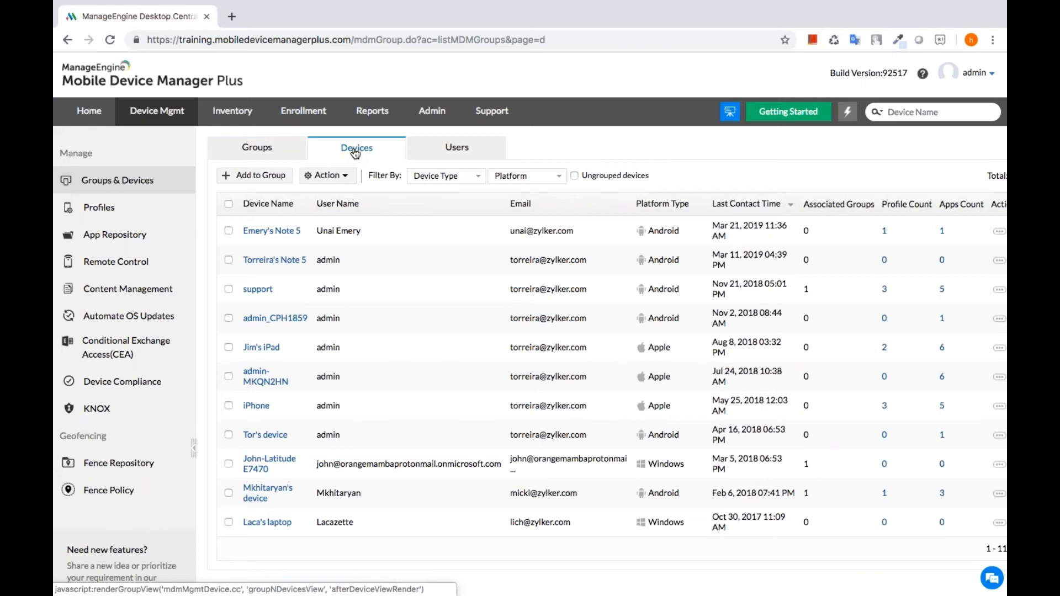
left_click(261, 348)
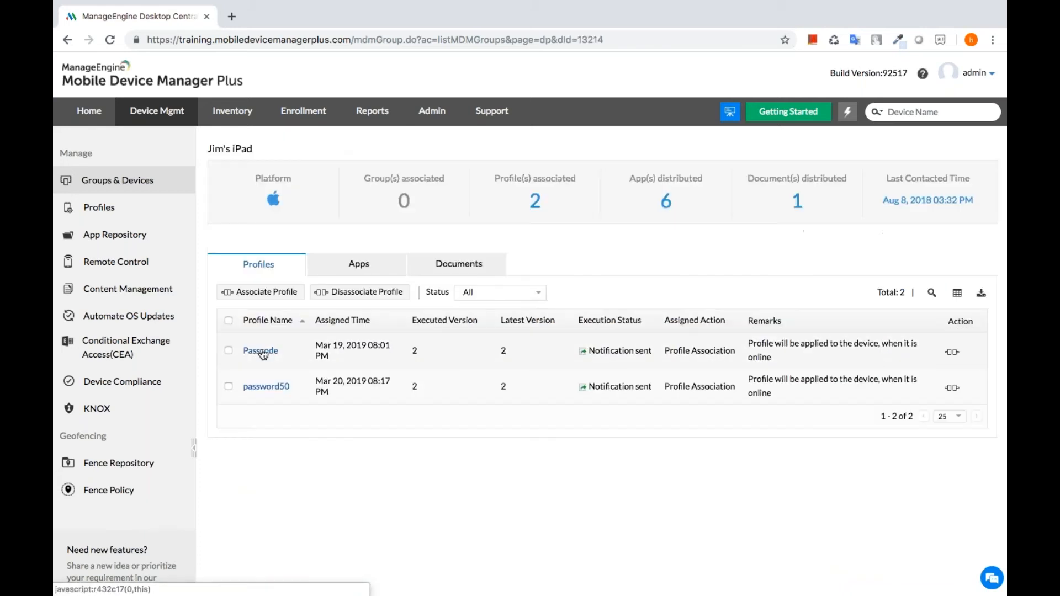
left_click(358, 263)
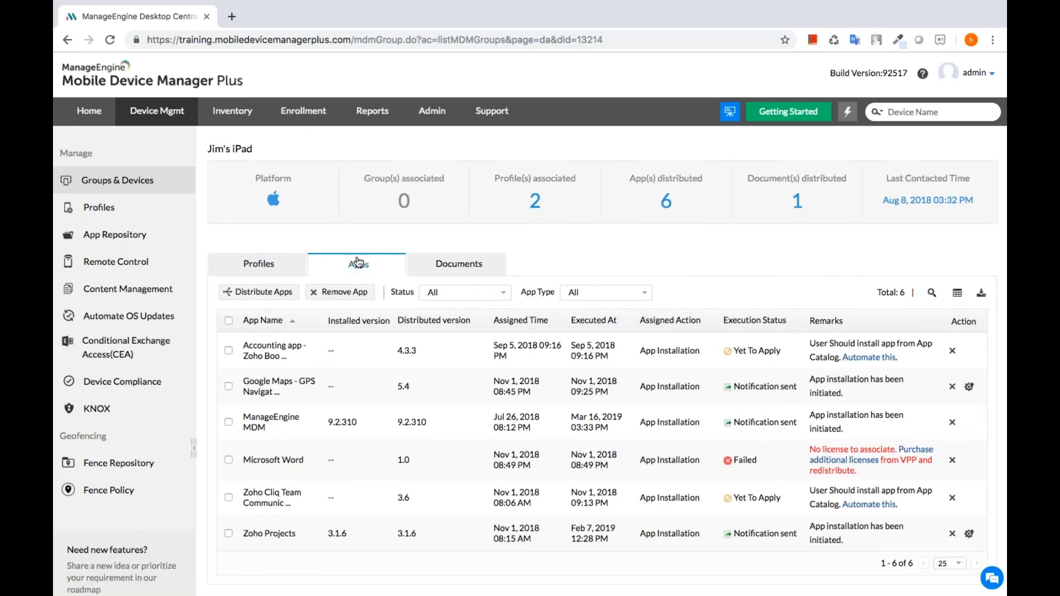
left_click(258, 292)
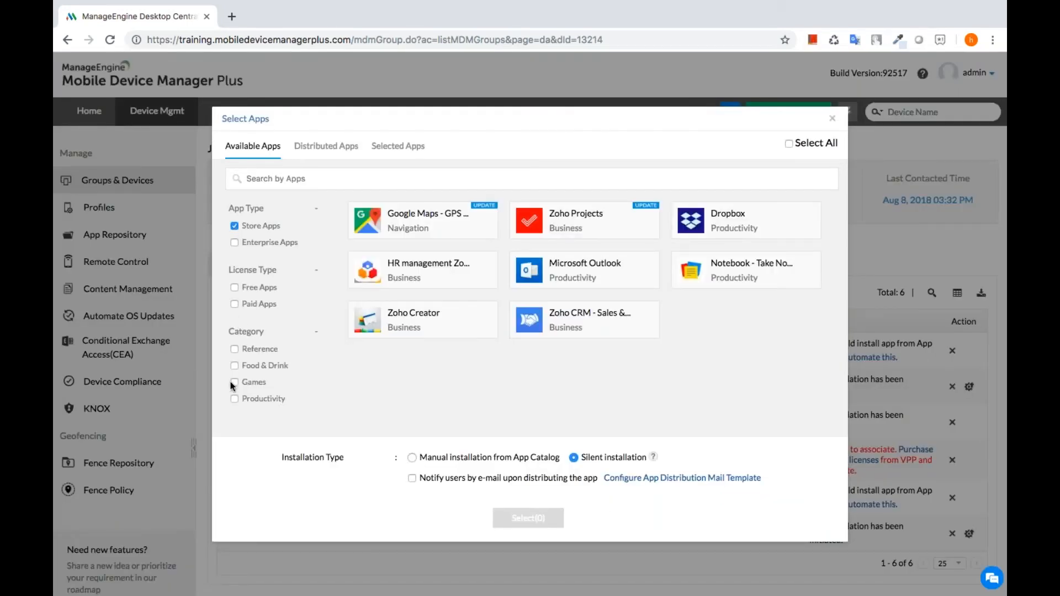
- Select the Zoho Creator tile among the Store Apps, with Silent installation
left_click(453, 332)
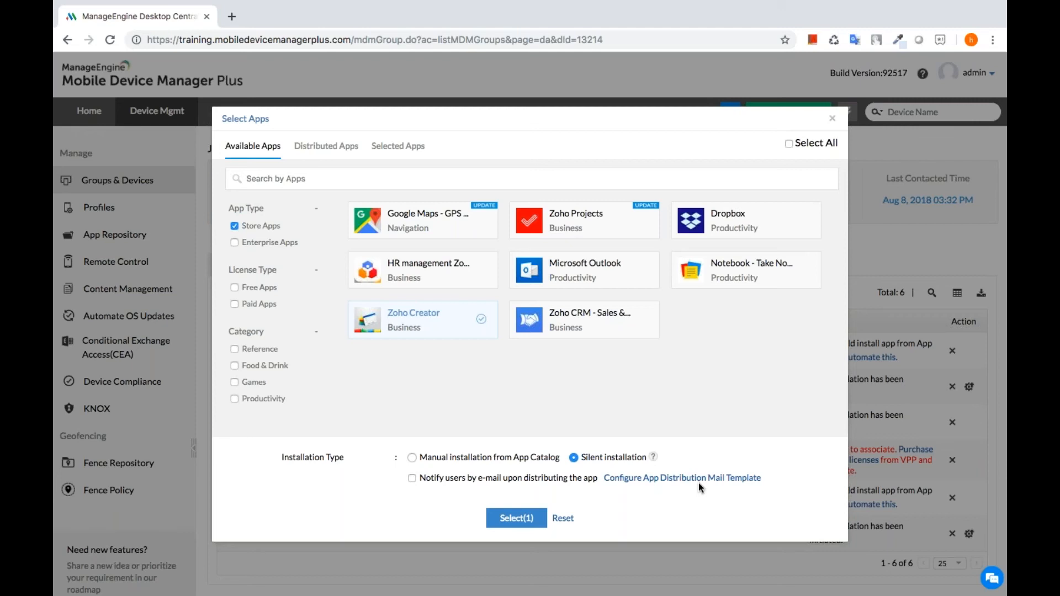
- Distribute Zoho Creator to the iPad, then return to the presentation's 'On the device...' slide
left_click(515, 519)
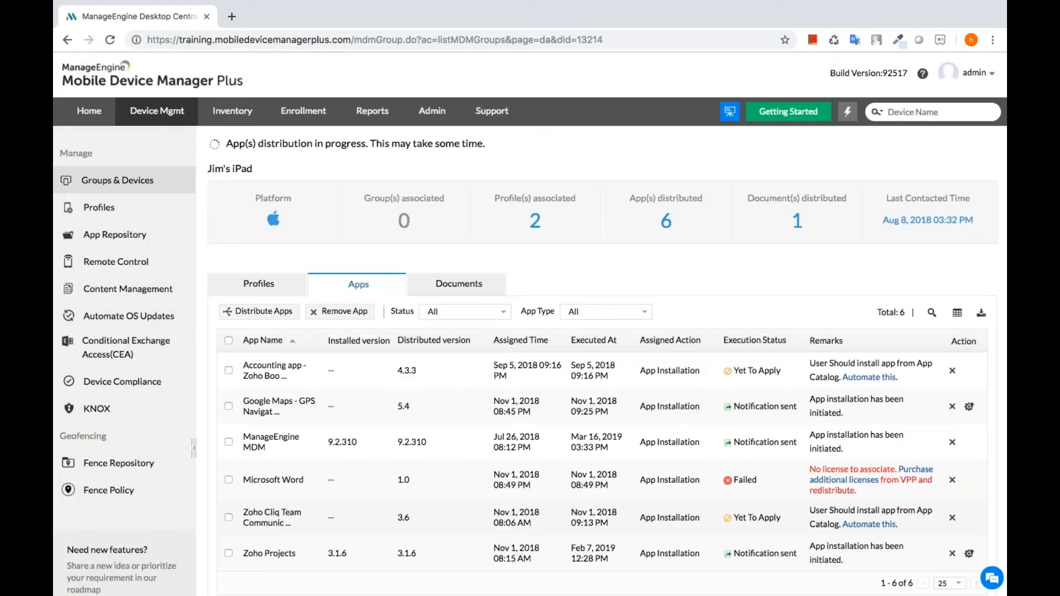
scroll(530, 323, "down", 1)
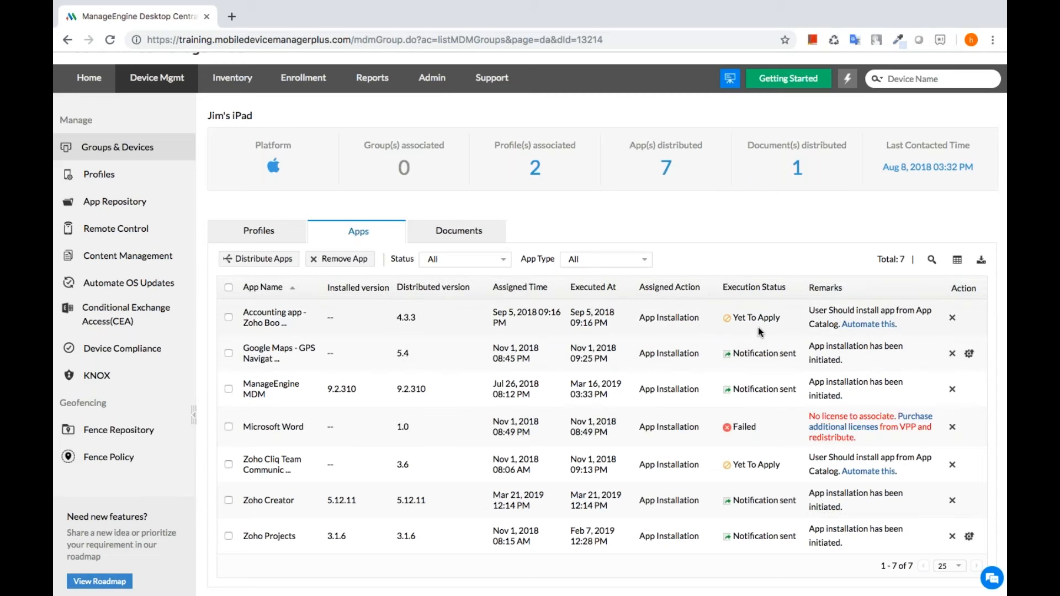
key("ctrl+Left")
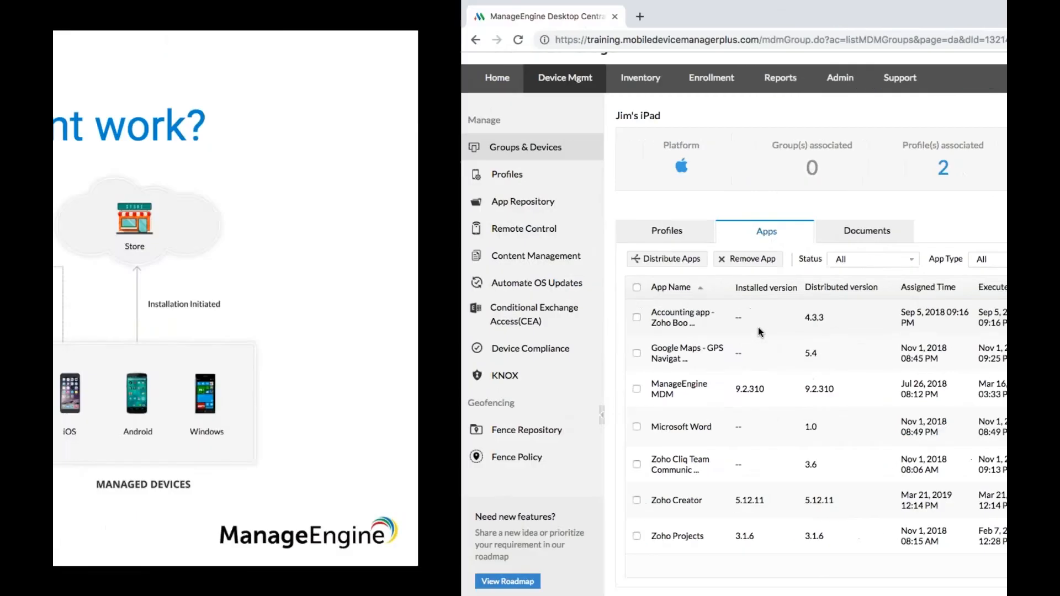
key("Right")
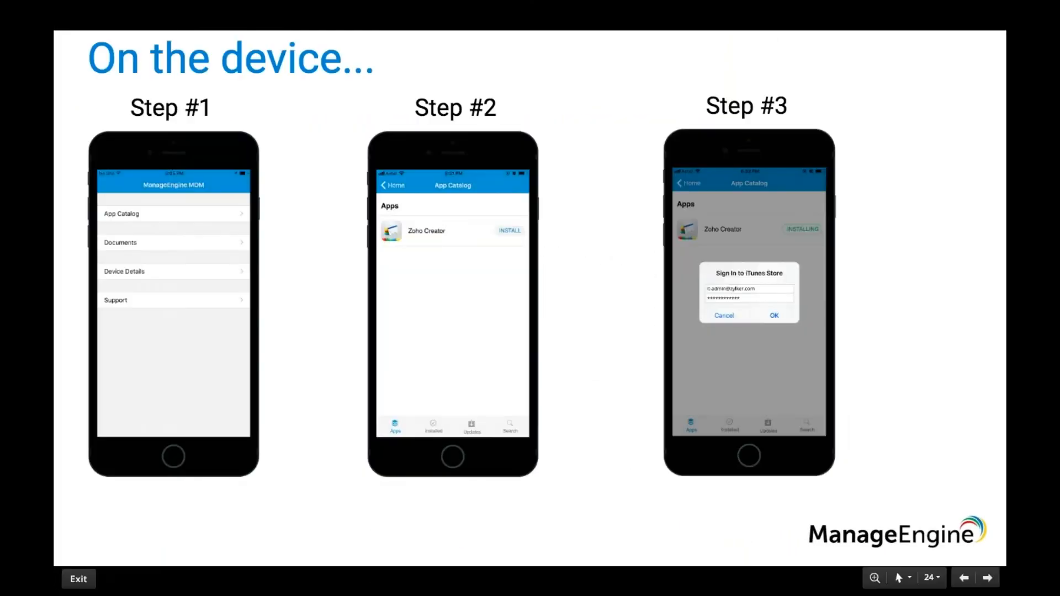
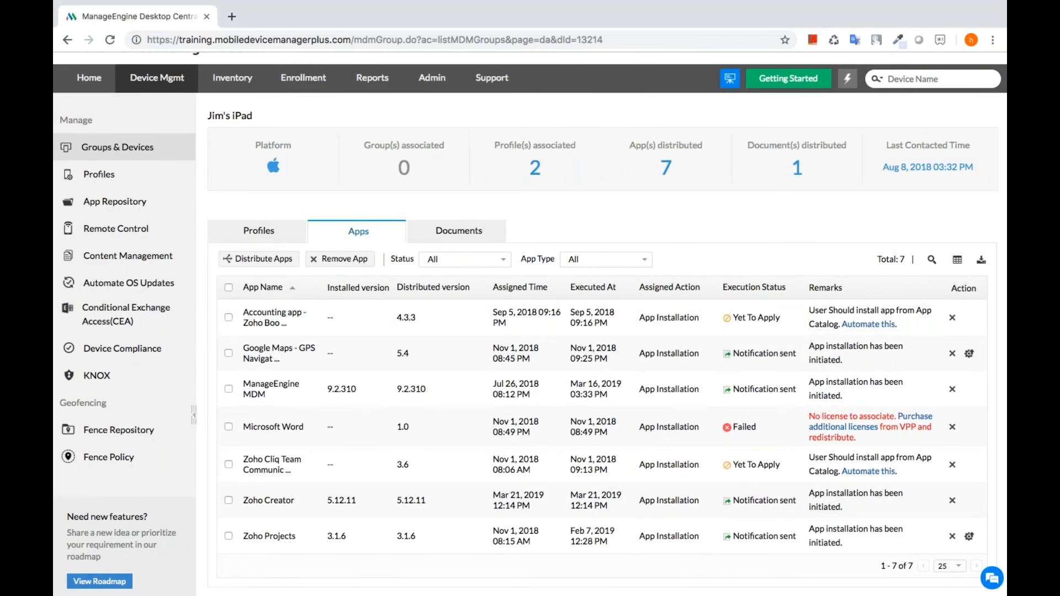
- Open the App Repository, listing 33 managed apps with 4 updates awaiting distribution
left_click(119, 203)
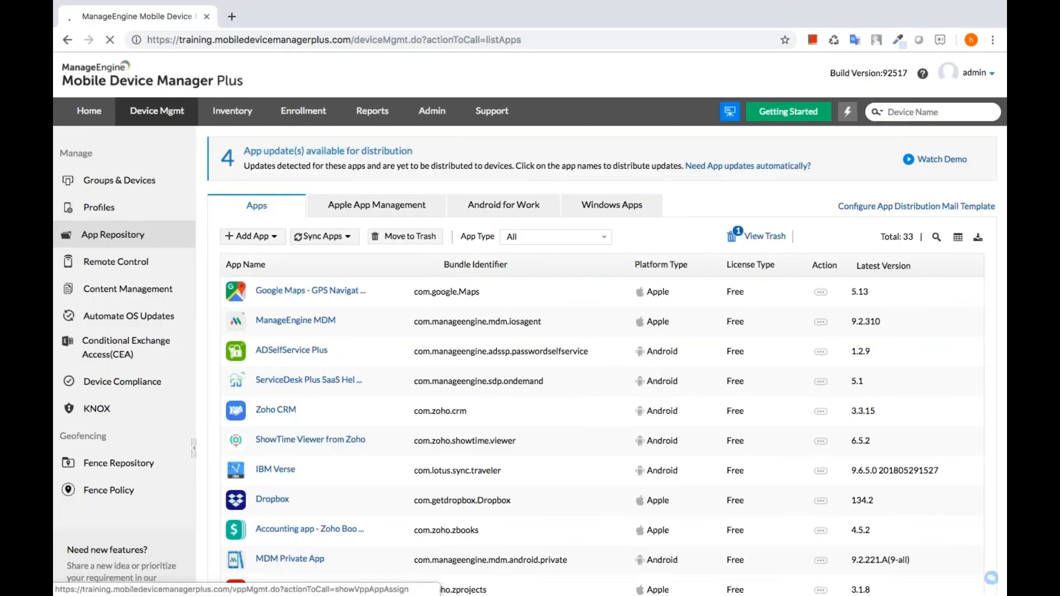
- Replace the Apple VPP token with the renewed server token, then return to the app list
left_click(344, 215)
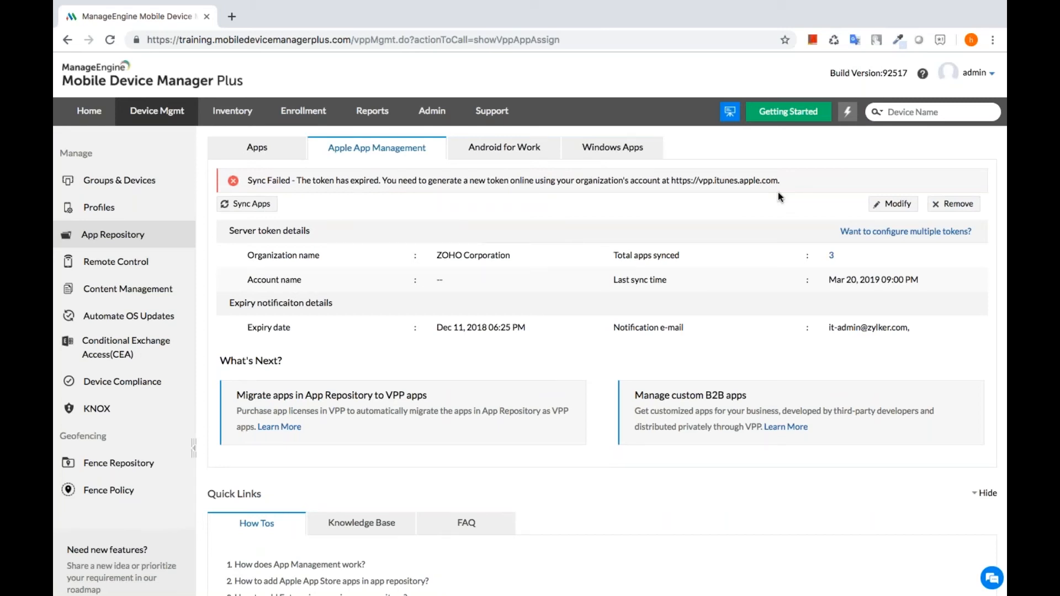
left_click(886, 203)
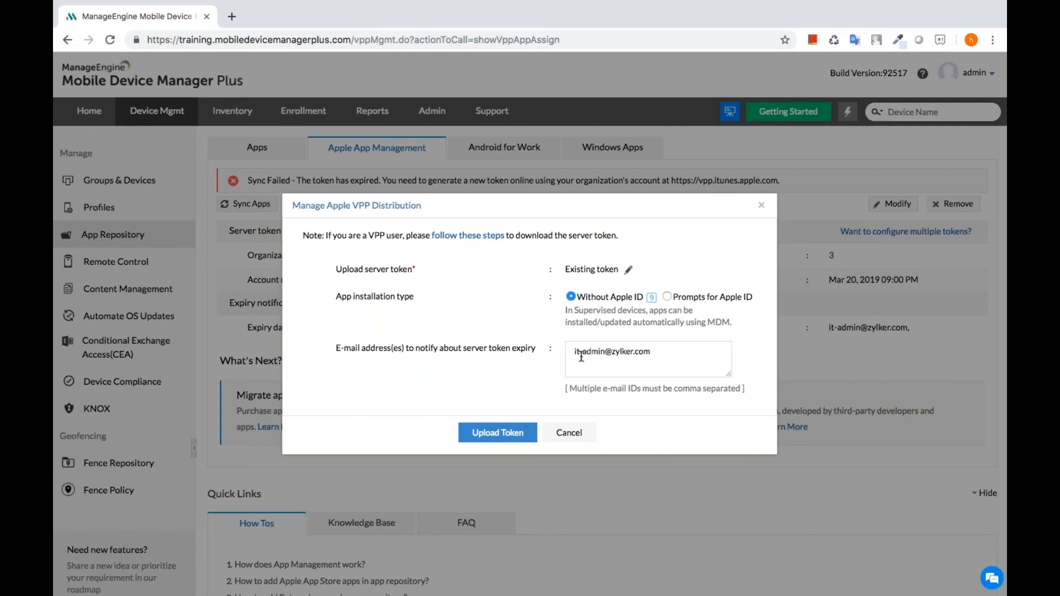
left_click(504, 433)
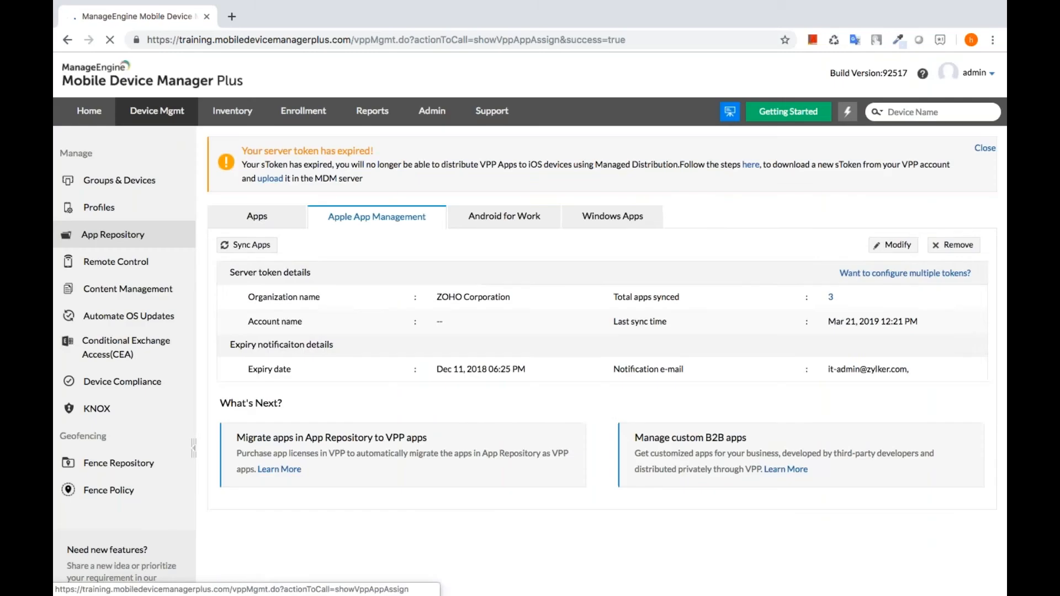
left_click(257, 215)
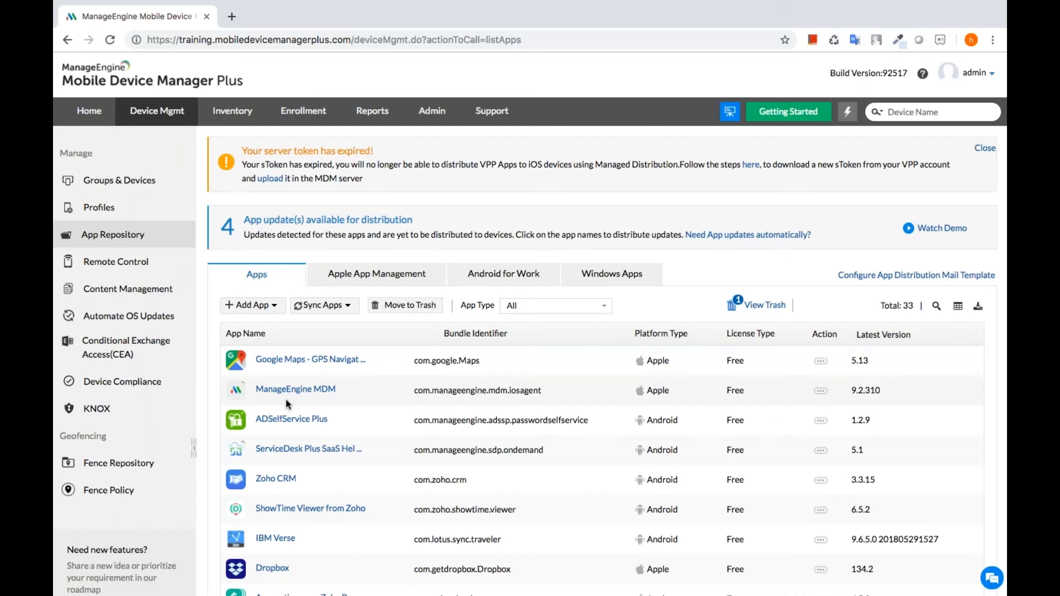
scroll(286, 398, "down", 2)
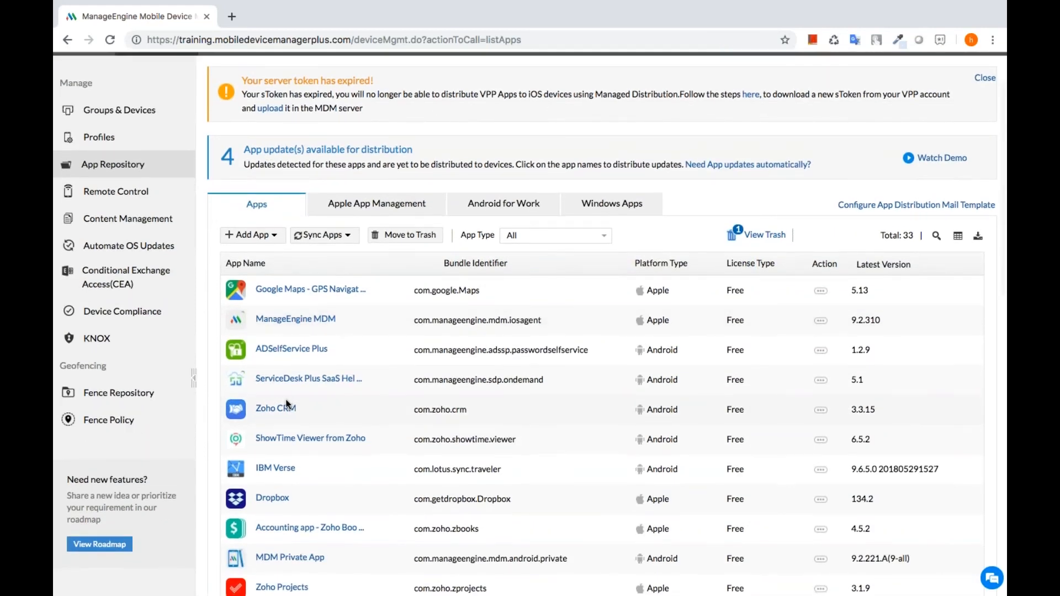
scroll(286, 401, "down", 1)
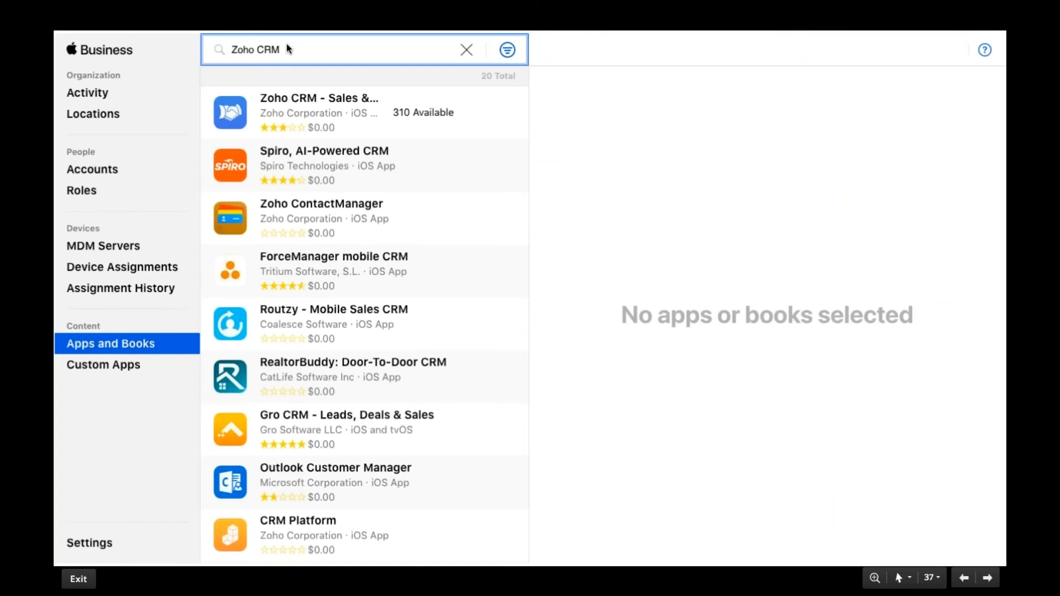
- View Zoho CRM - Sales & Marketing licenses in Apple Business Manager: 0 in use, 310 available
left_click(320, 101)
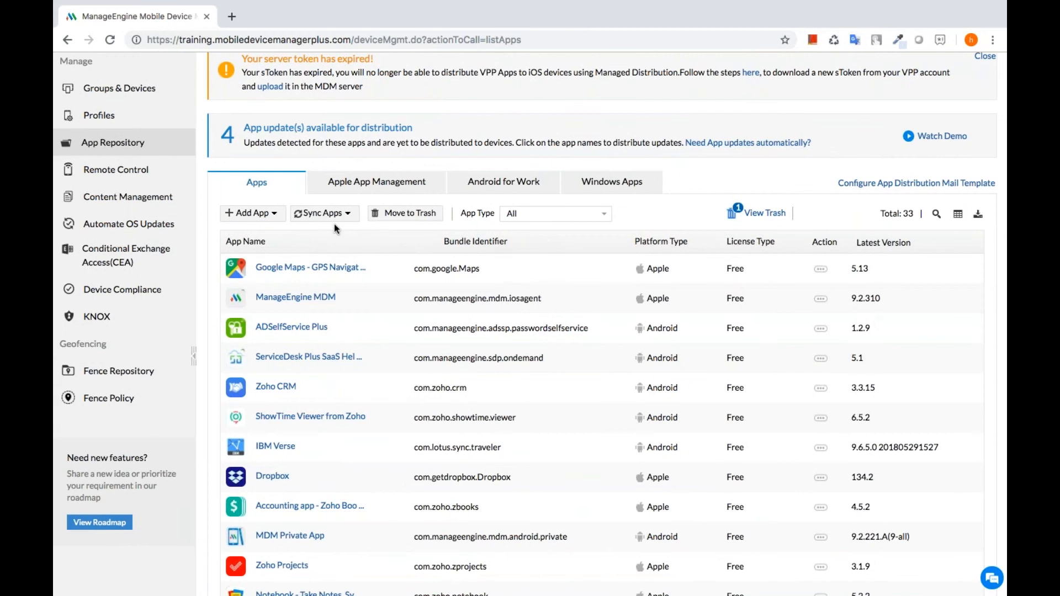
- Sync the VPP apps and filter the repository to Apple Store App, showing 12 apps including Zoho CRM
left_click(329, 214)
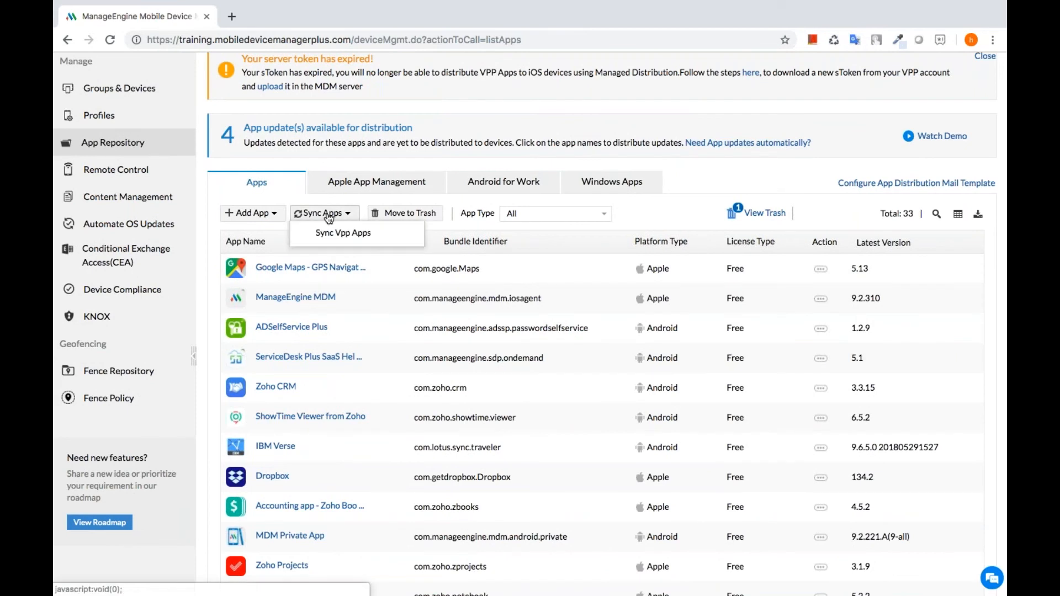
left_click(356, 243)
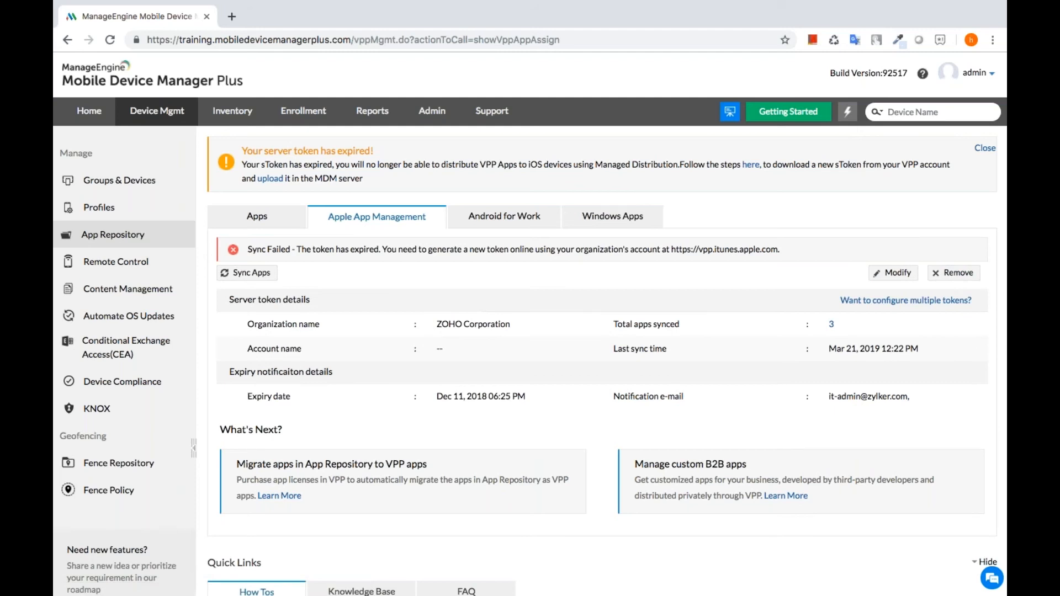
left_click(249, 219)
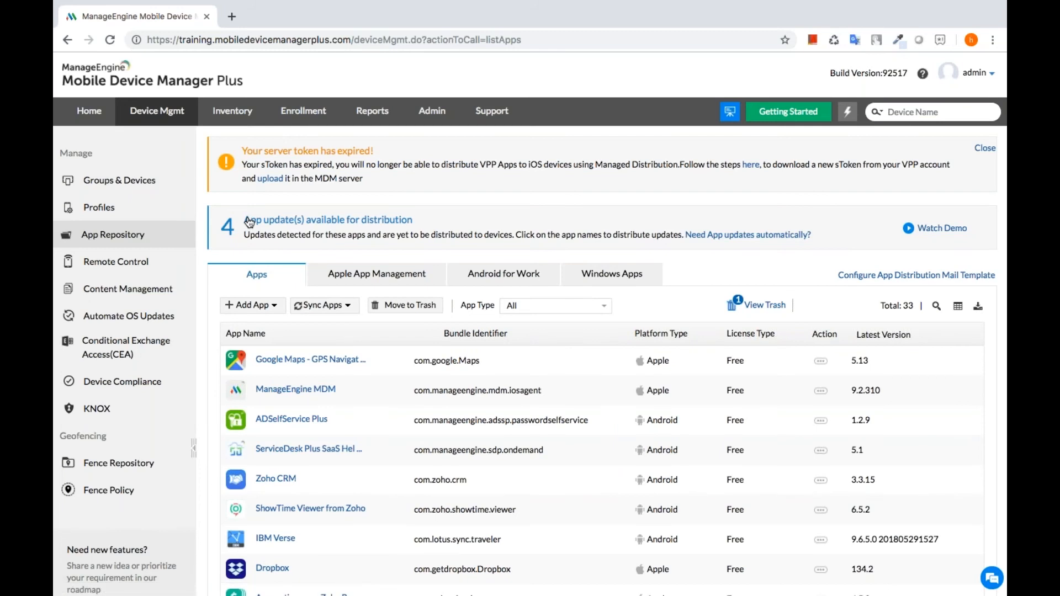
scroll(303, 353, "down", 3)
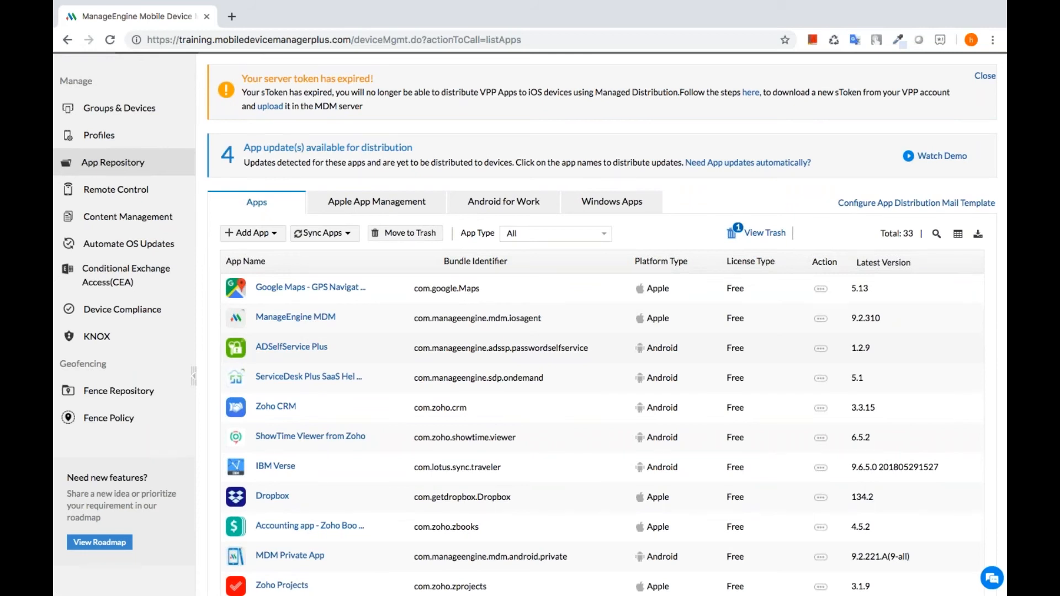
left_click(526, 232)
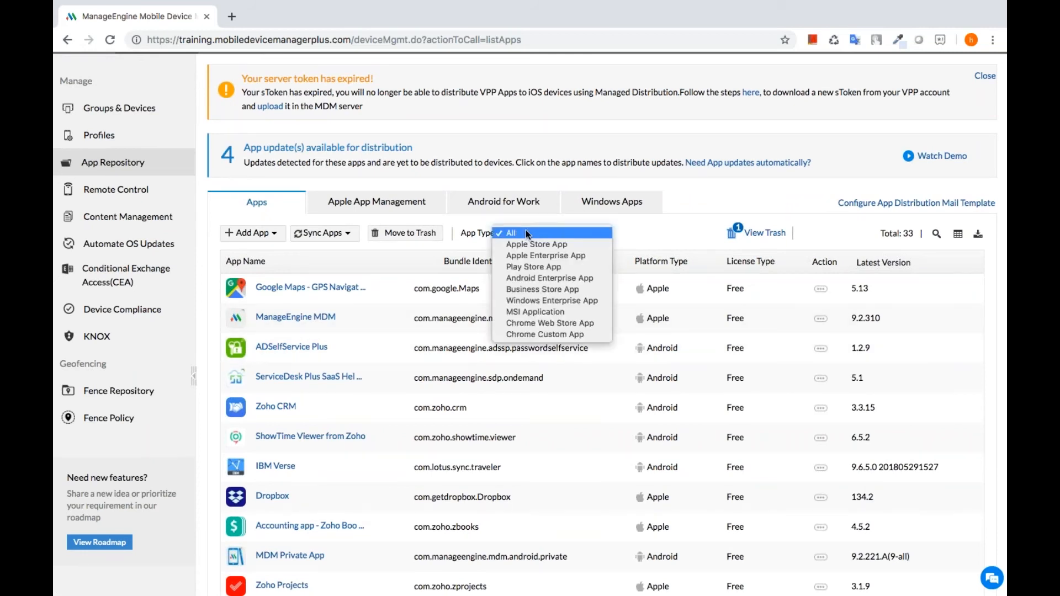
left_click(539, 244)
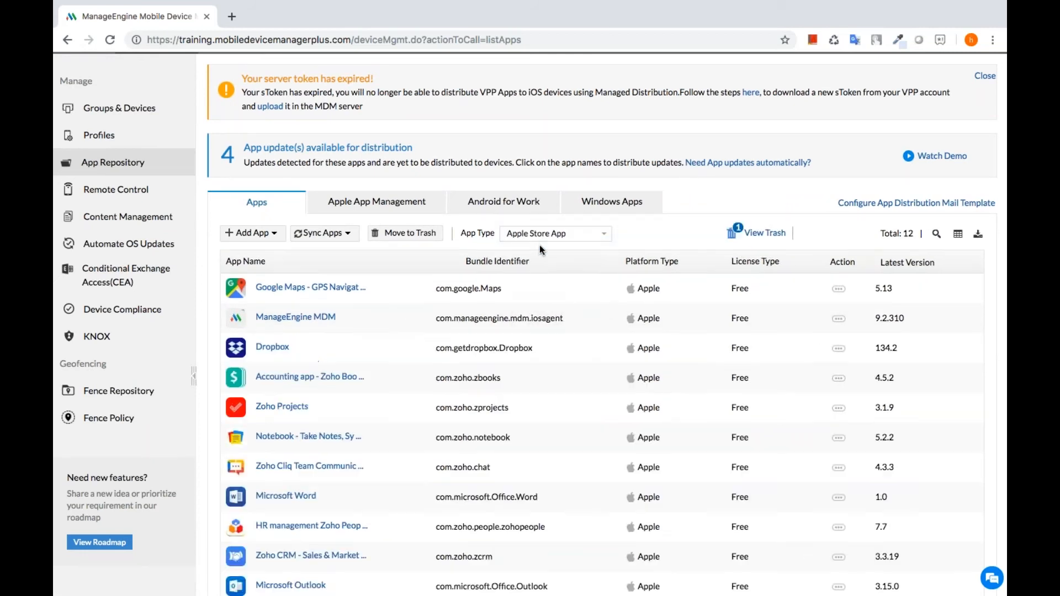
scroll(539, 246, "down", 2)
scroll(538, 245, "down", 2)
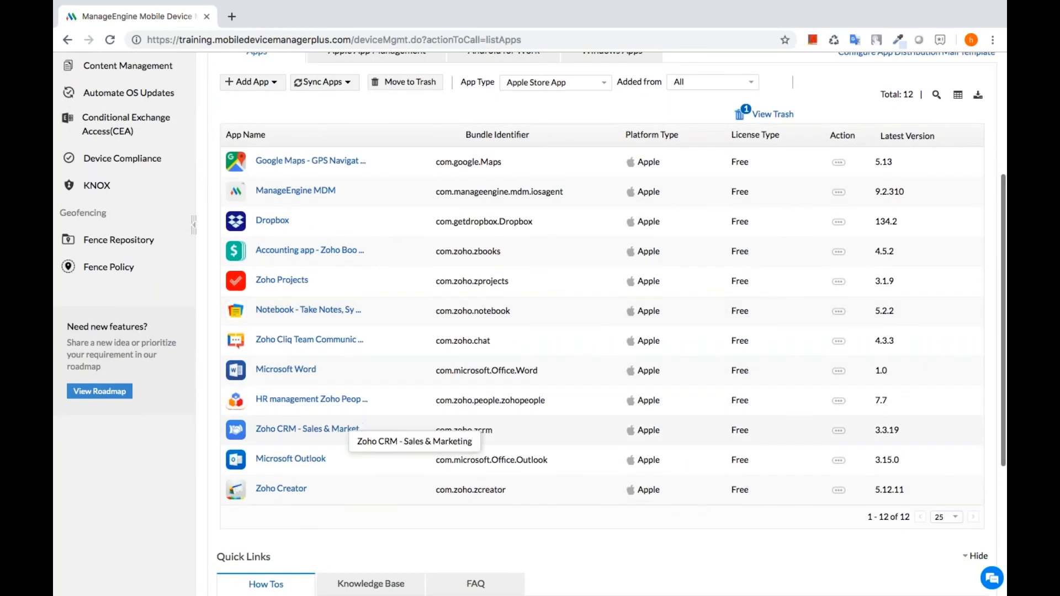
- Check Zoho CRM - Sales & Marketing's details, distribution status and configurations, then go to Groups & Devices
left_click(330, 434)
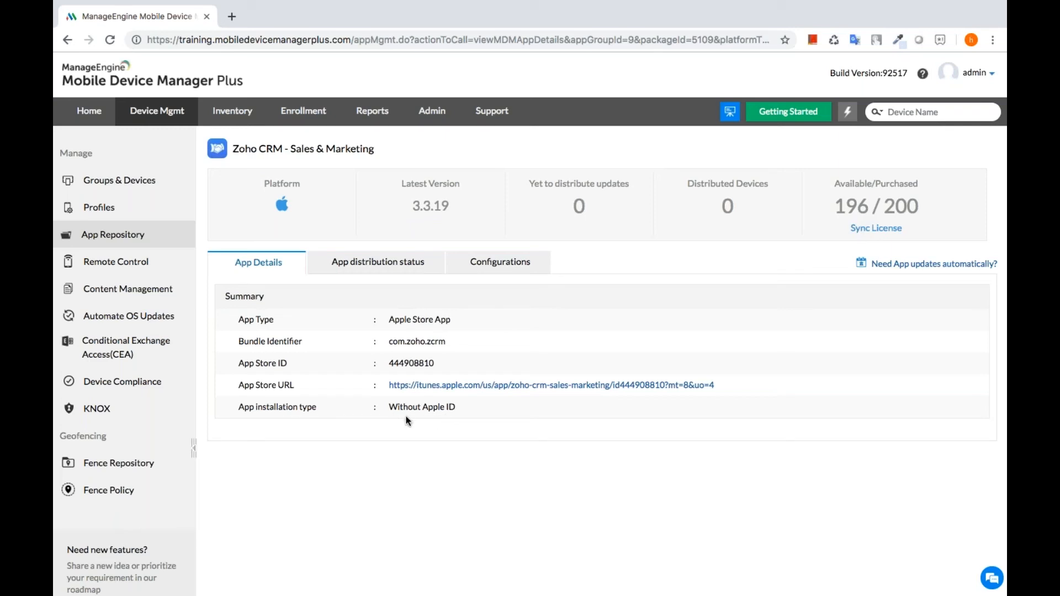
left_click(388, 271)
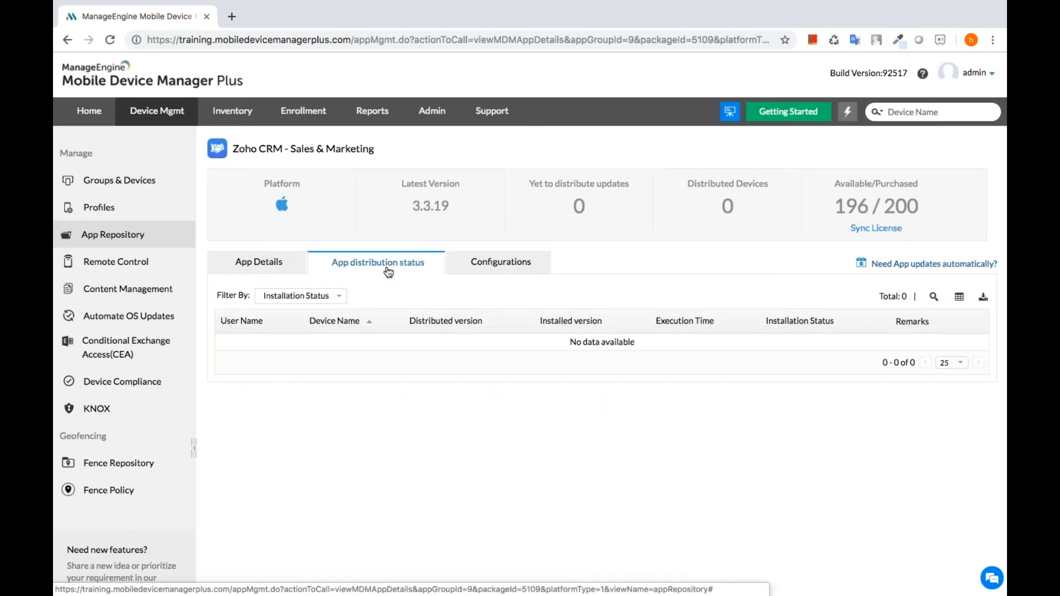
left_click(486, 270)
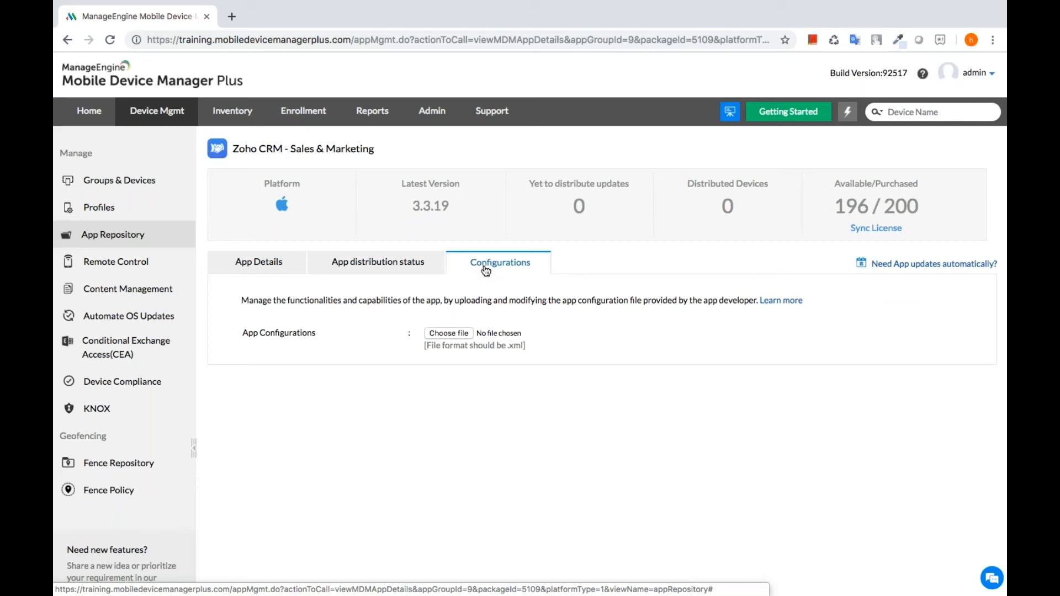
left_click(129, 188)
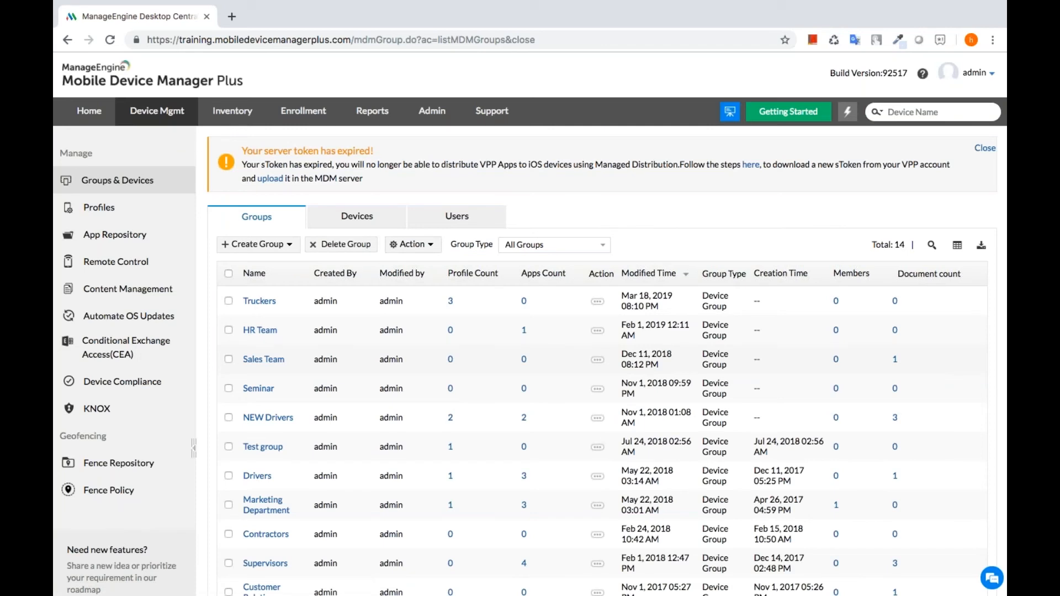
- Distribute Zoho CRM - Sales & Marketing to the Truckers group, then advance to the ABM slide
left_click(229, 301)
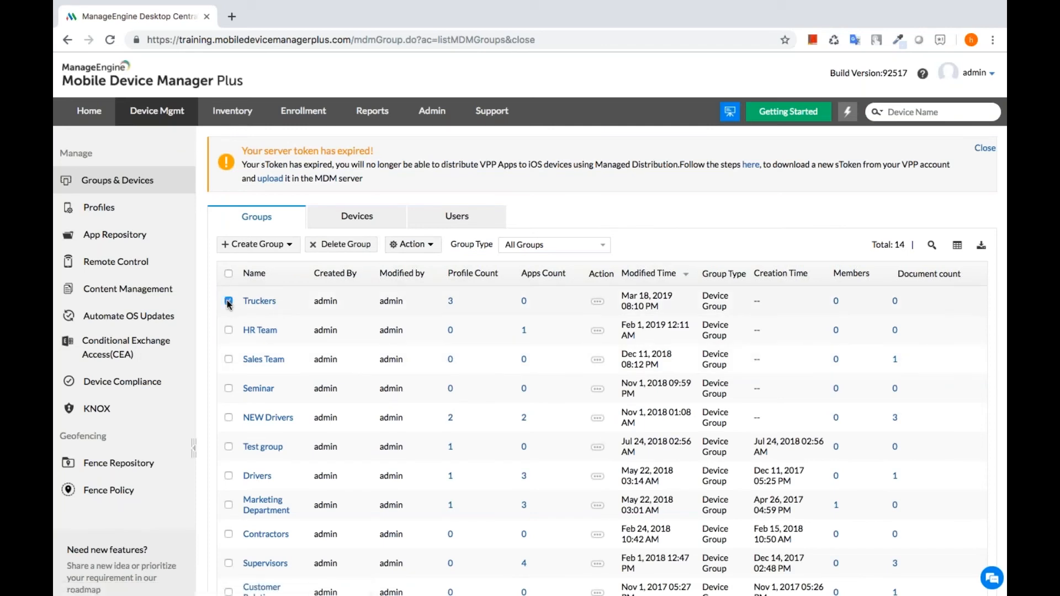
left_click(424, 248)
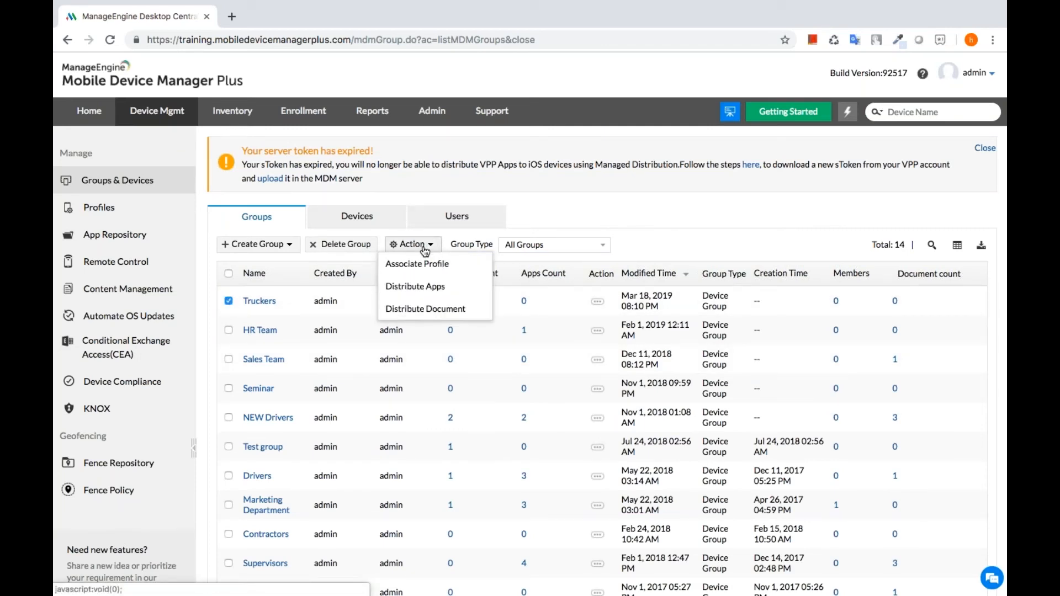
left_click(428, 285)
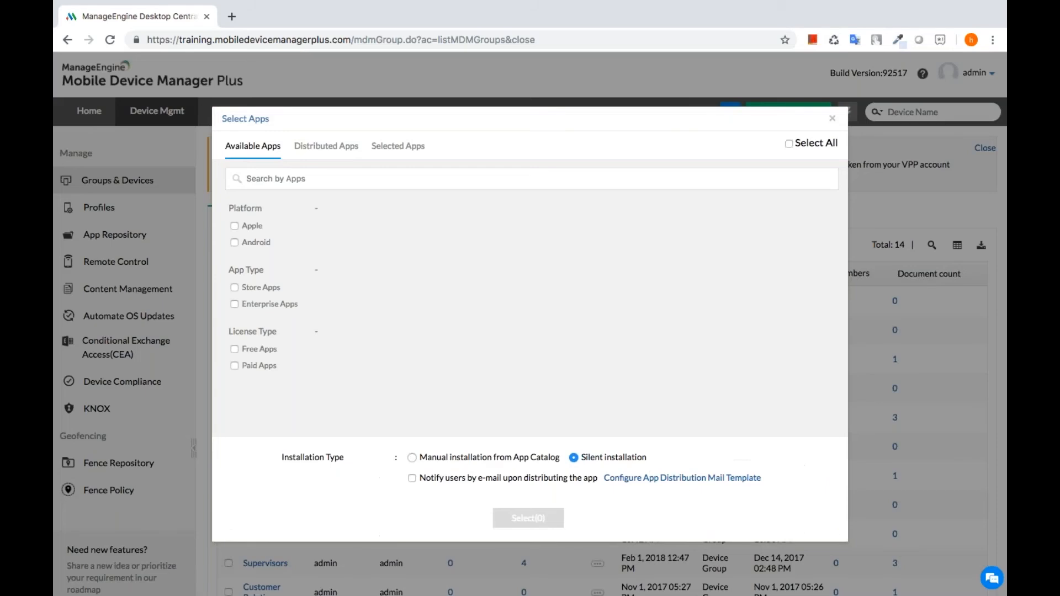
left_click(236, 226)
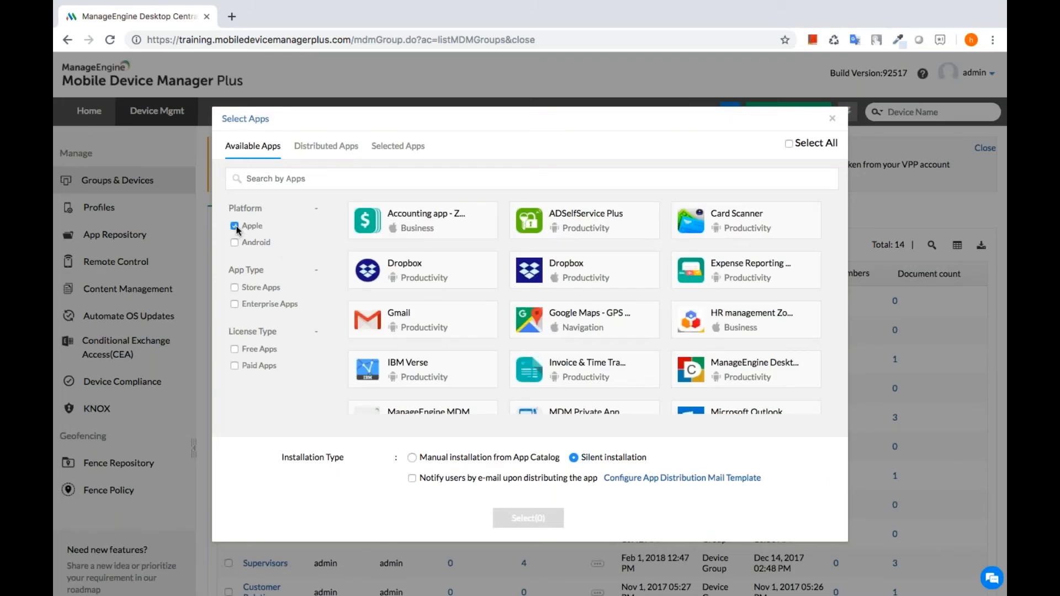
scroll(585, 309, "down", 2)
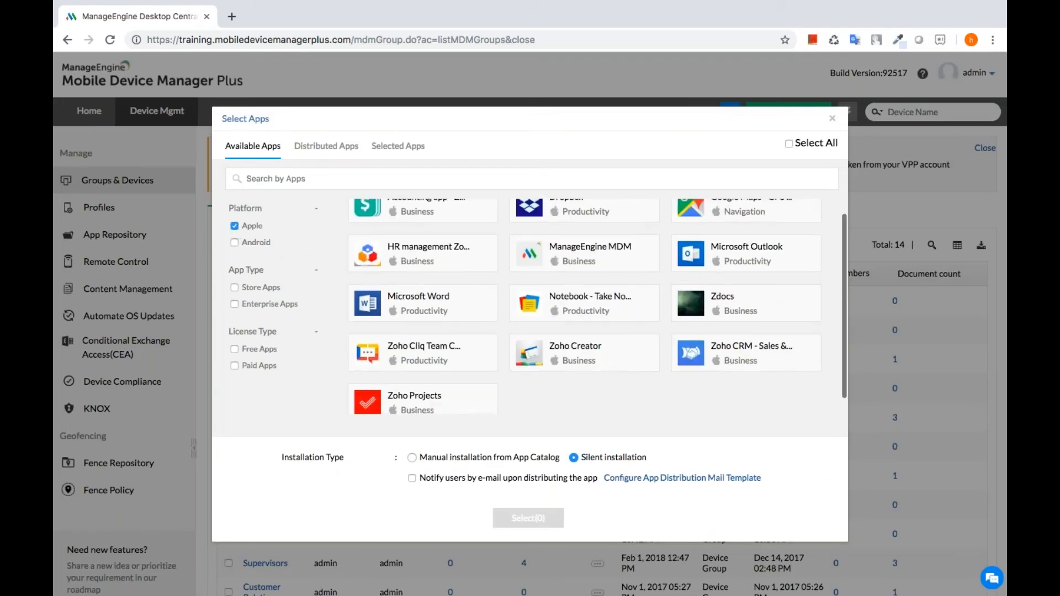
left_click(775, 341)
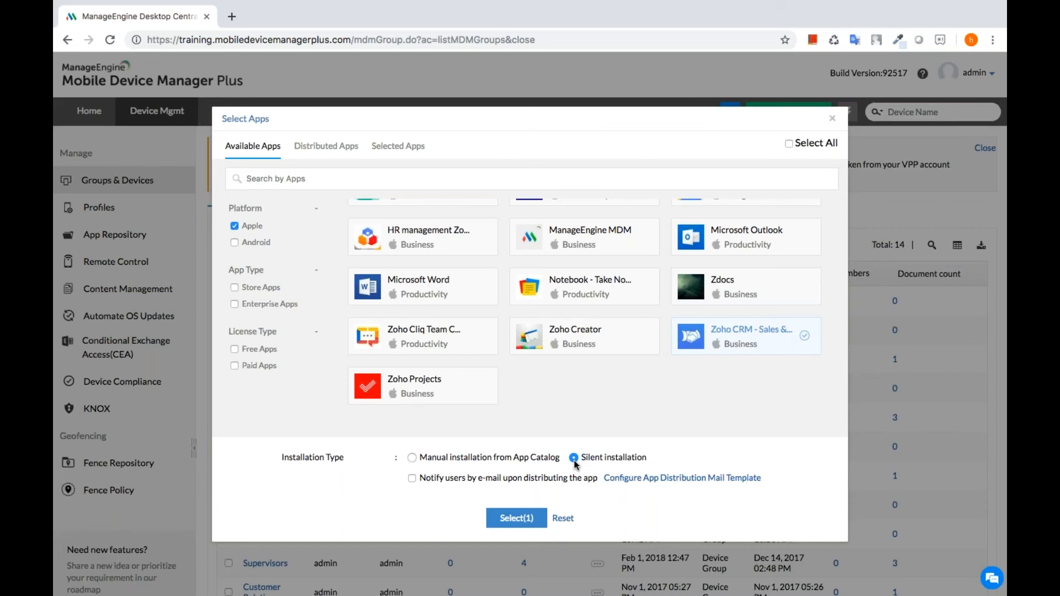
left_click(514, 520)
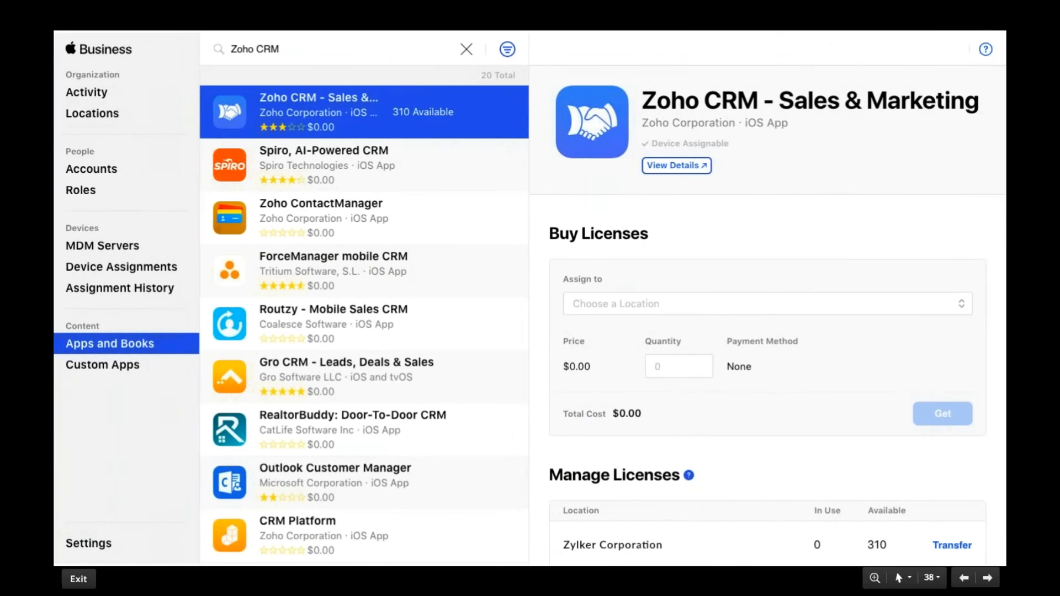
key("Right")
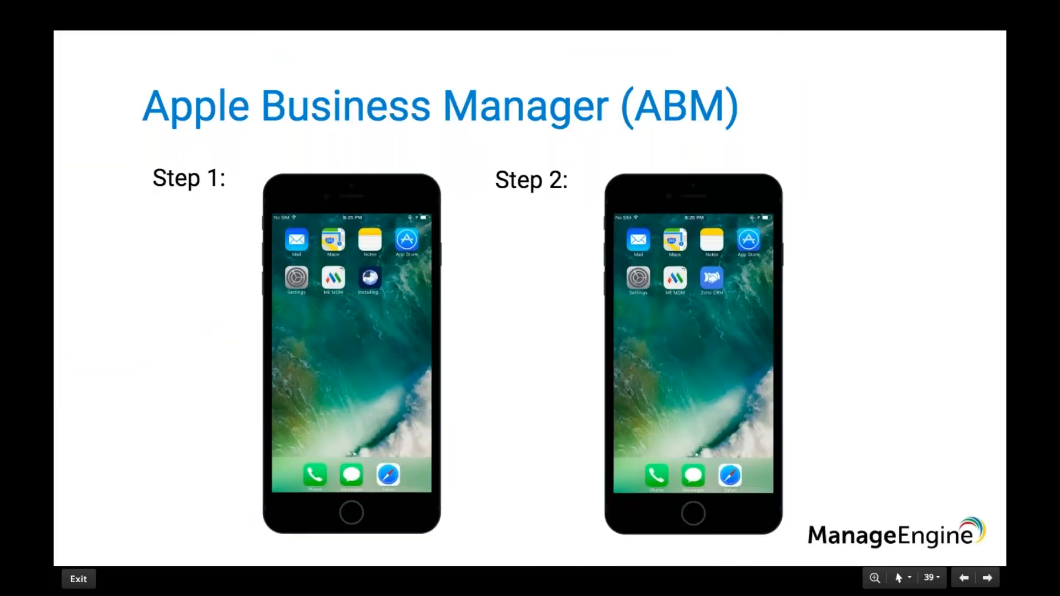
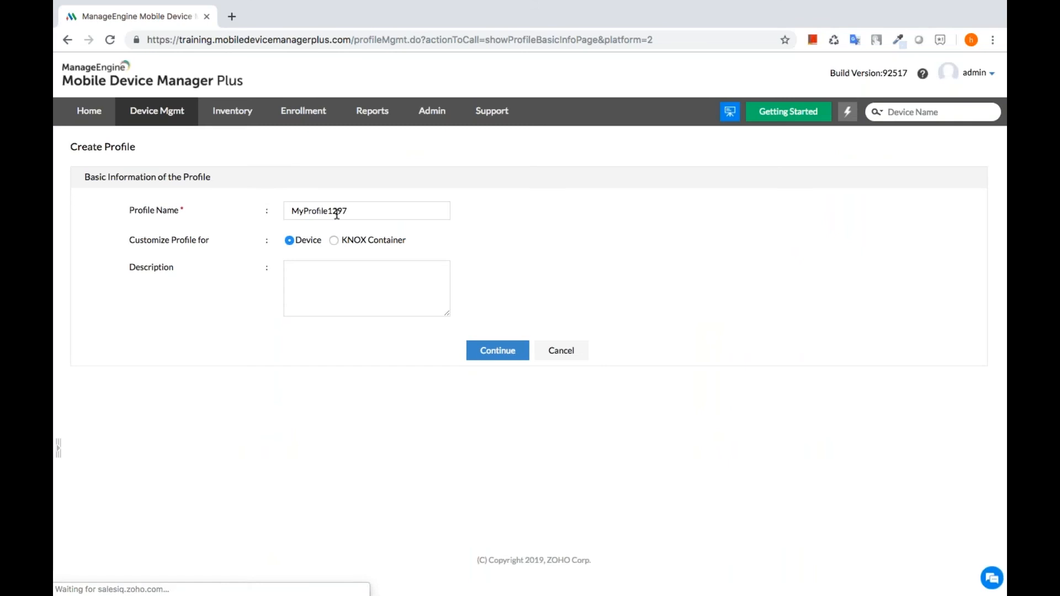
- Rename the new profile to 'Kiosk for Drivers', continue, and open its Kiosk policy
double_click(337, 211)
type("Kio")
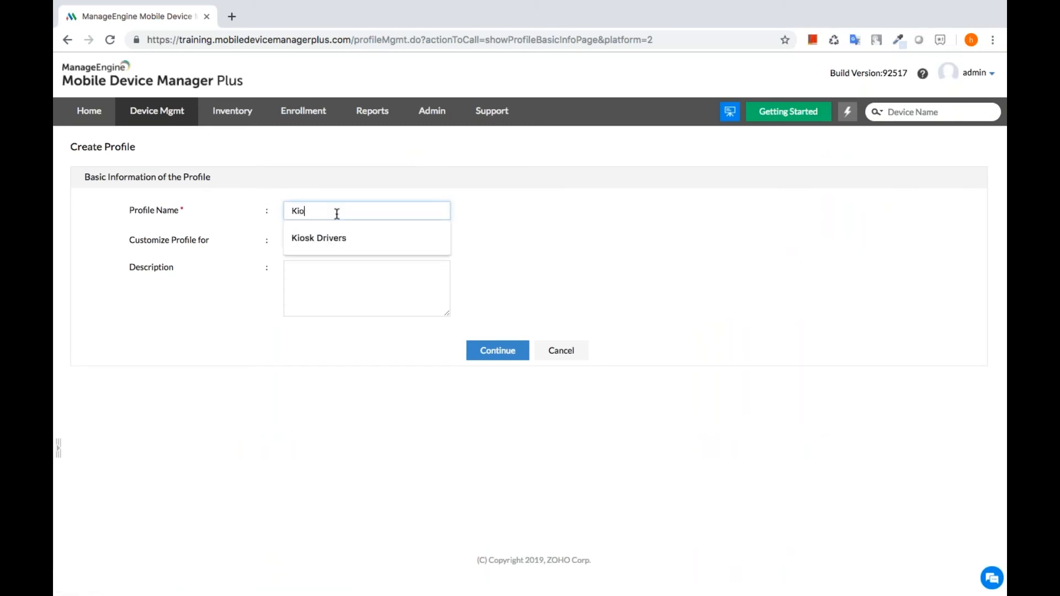
type("sk for Drivers")
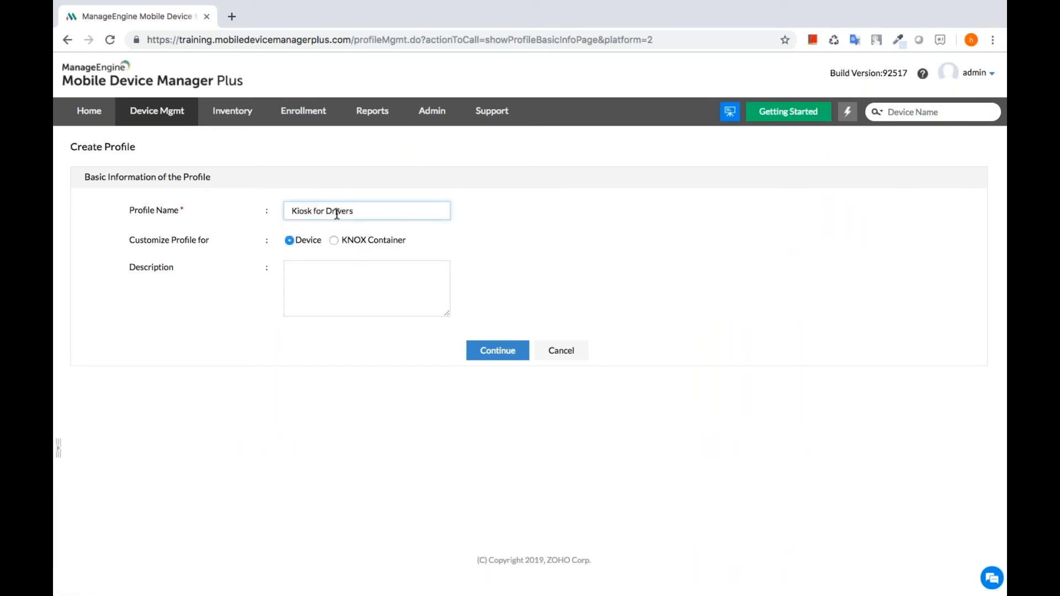
left_click(481, 359)
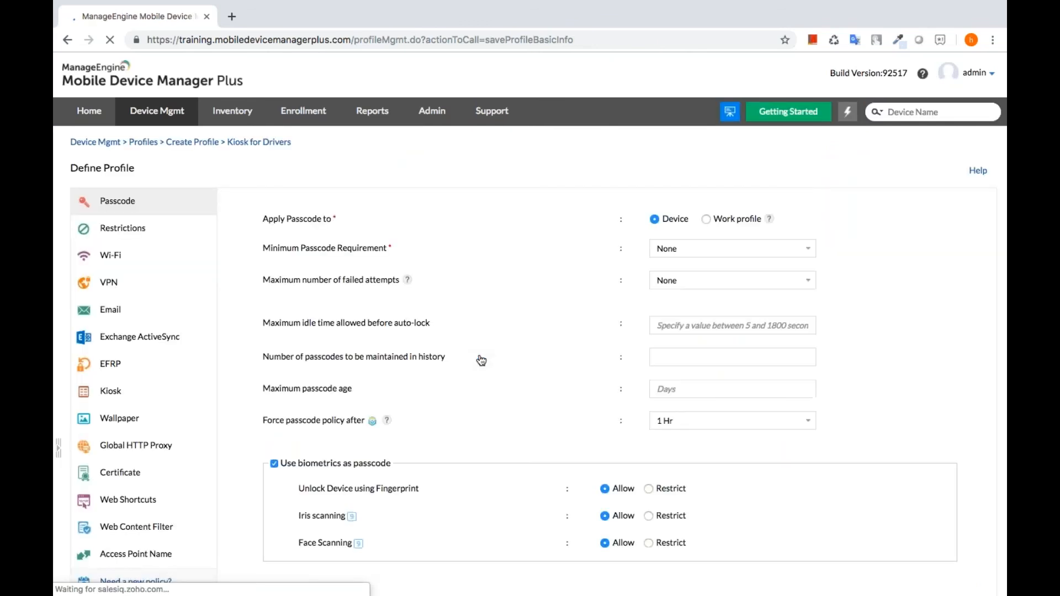
scroll(113, 444, "down", 3)
scroll(113, 445, "up", 1)
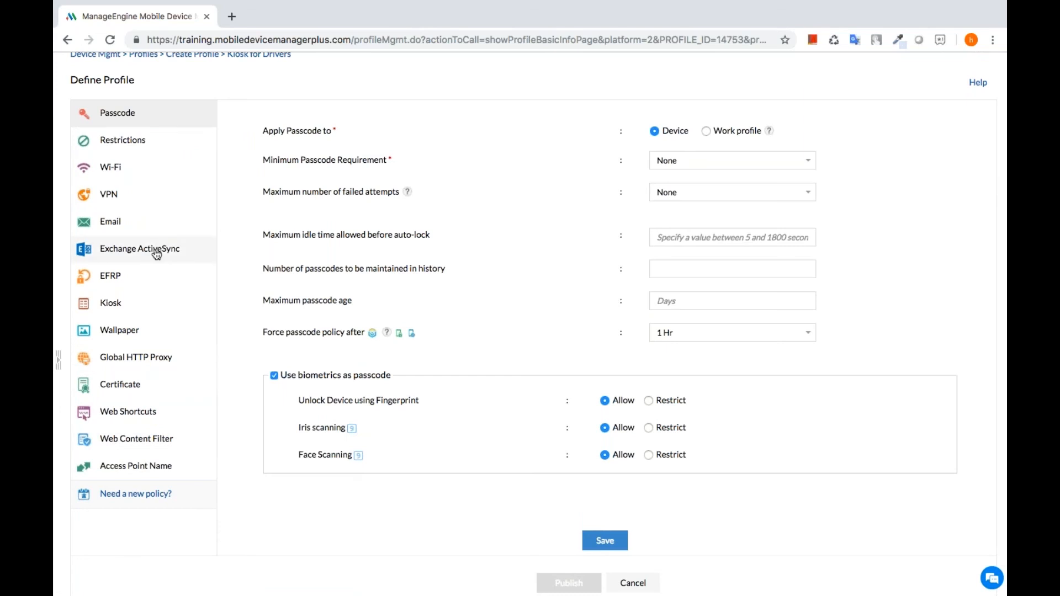
left_click(158, 307)
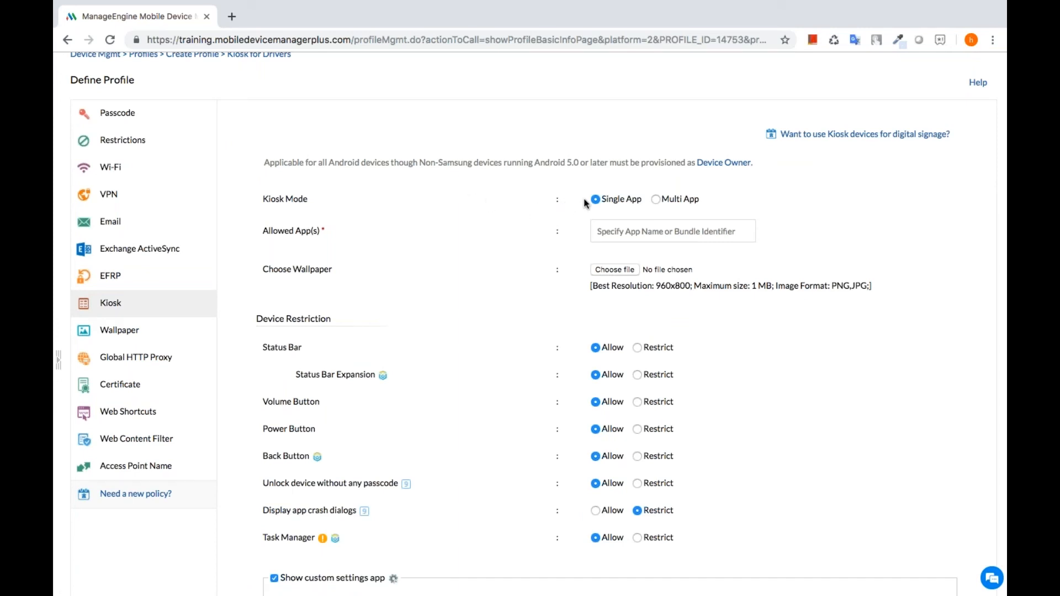
- Add Z Delivery as the allowed kiosk app
left_click(611, 232)
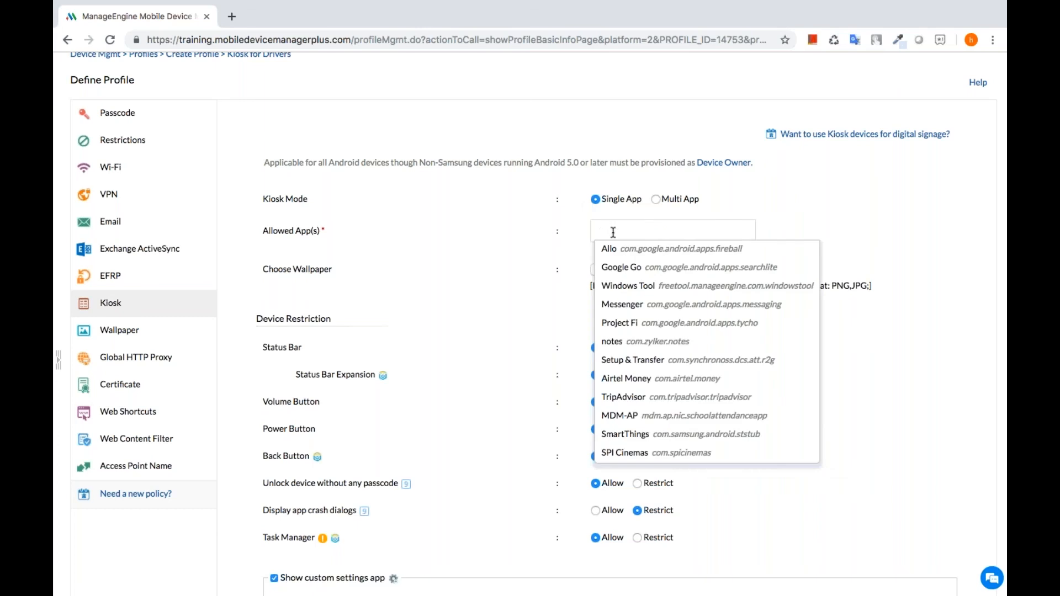
type("Z de")
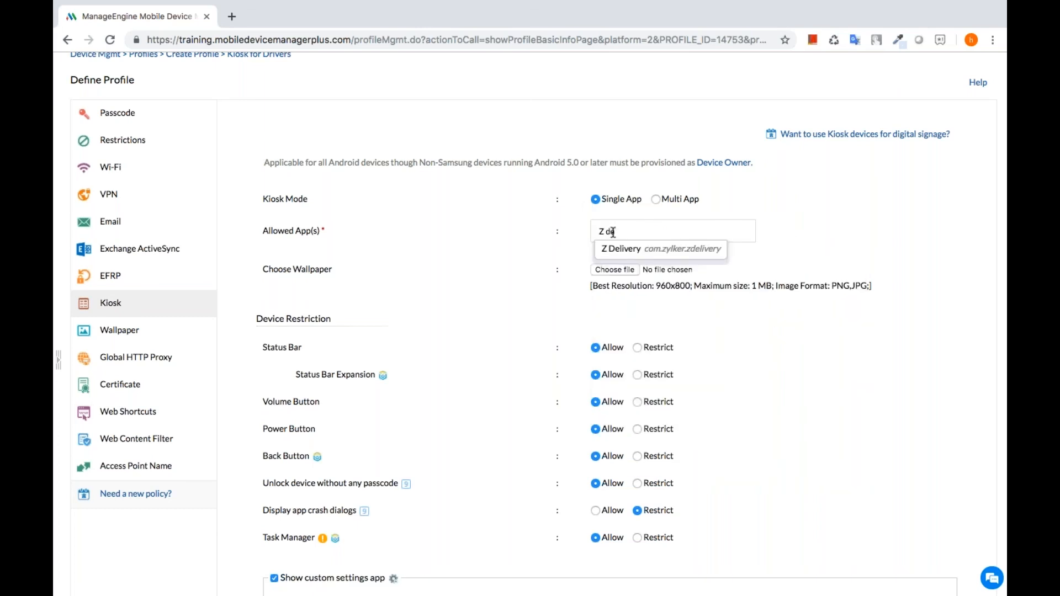
left_click(623, 250)
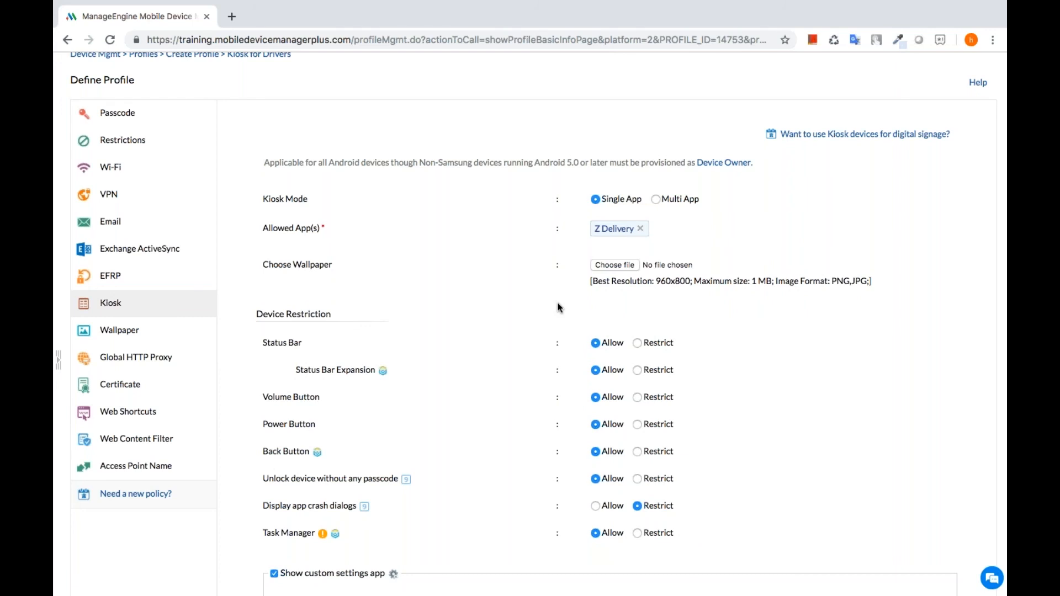
- Review the kiosk restrictions, including restricted app crash dialogs and the custom settings app
scroll(511, 312, "down", 2)
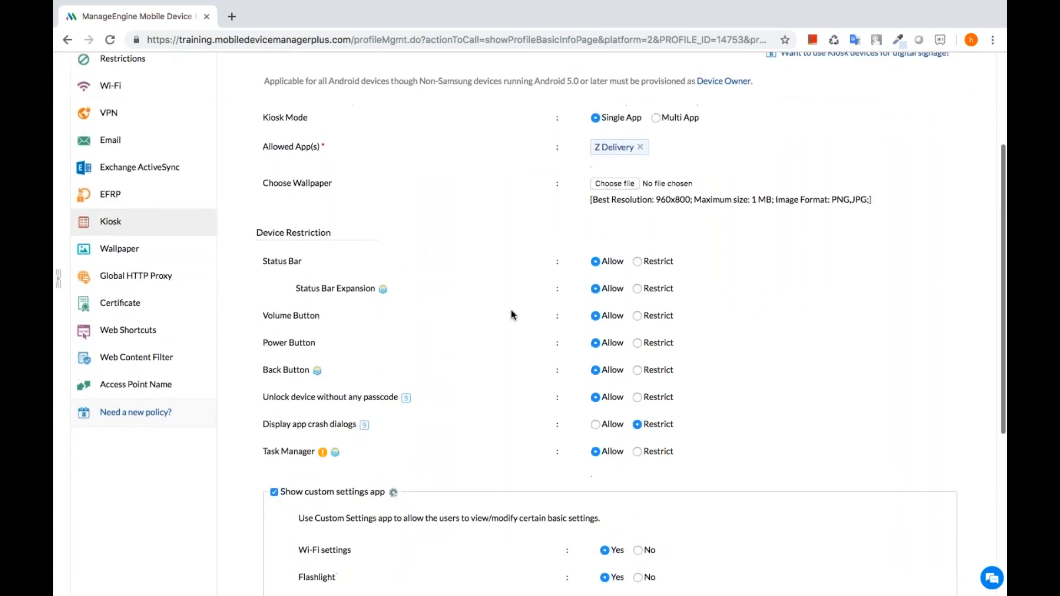
scroll(511, 315, "up", 2)
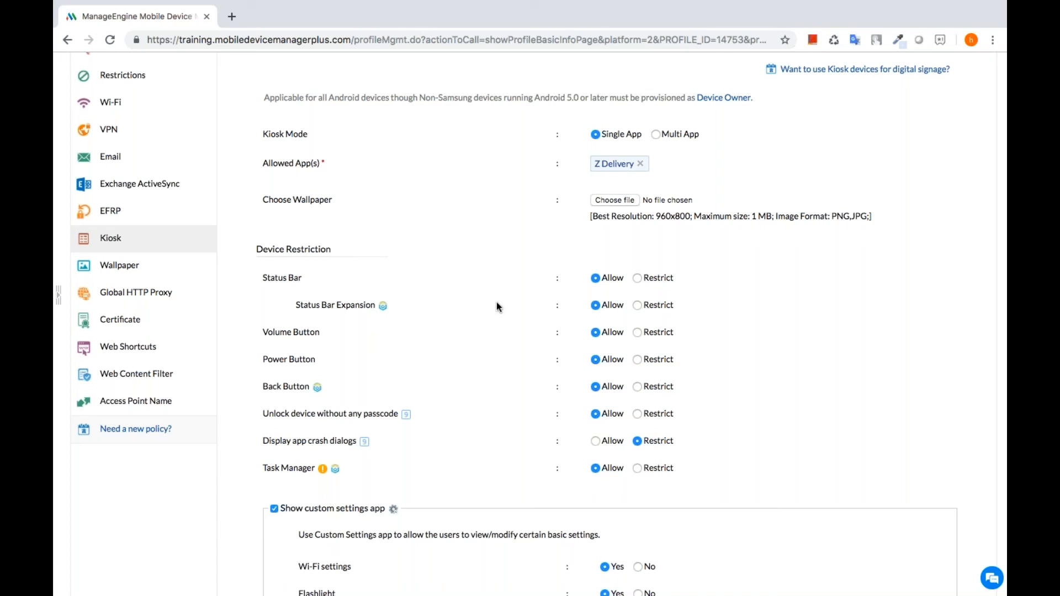
scroll(496, 302, "up", 1)
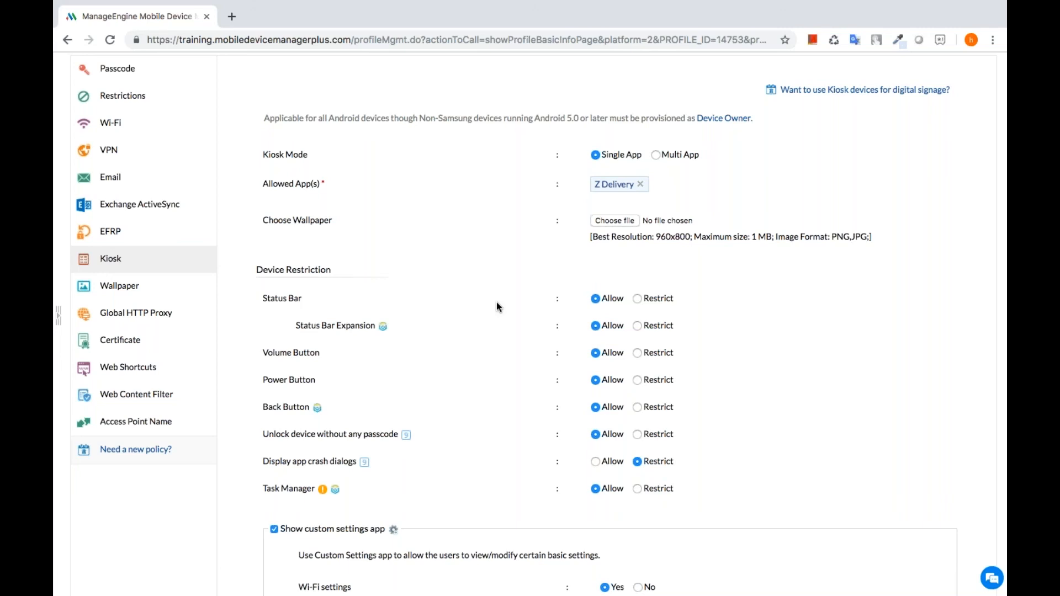
scroll(496, 303, "down", 3)
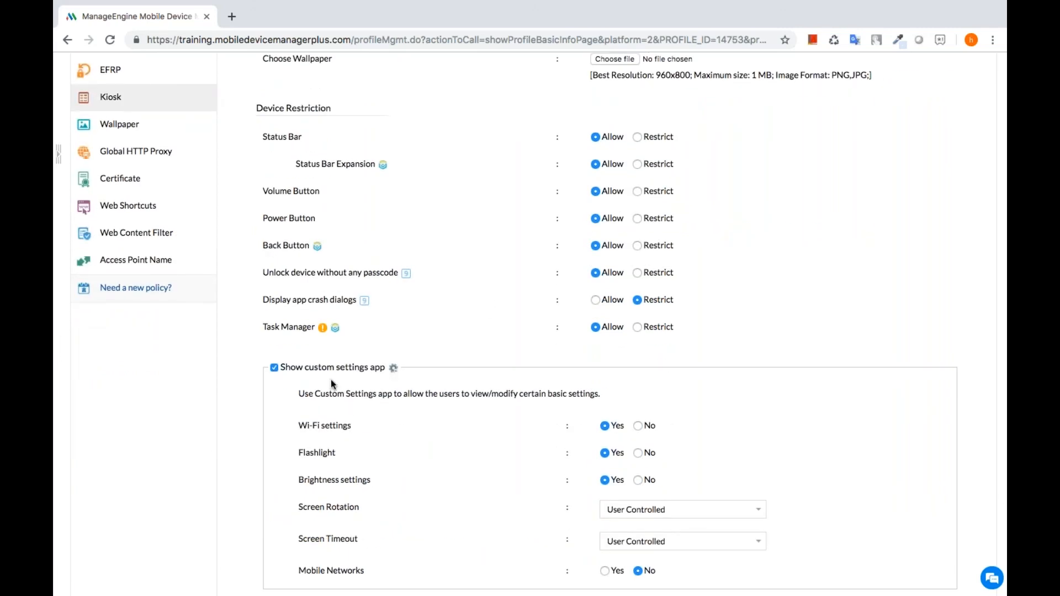
scroll(334, 379, "down", 1)
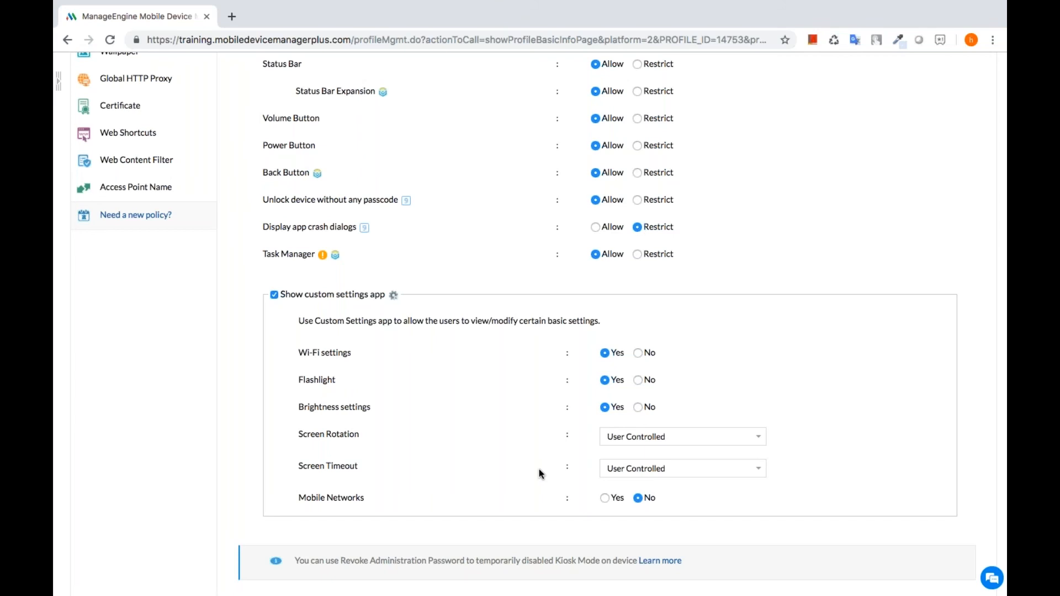
scroll(539, 472, "down", 1)
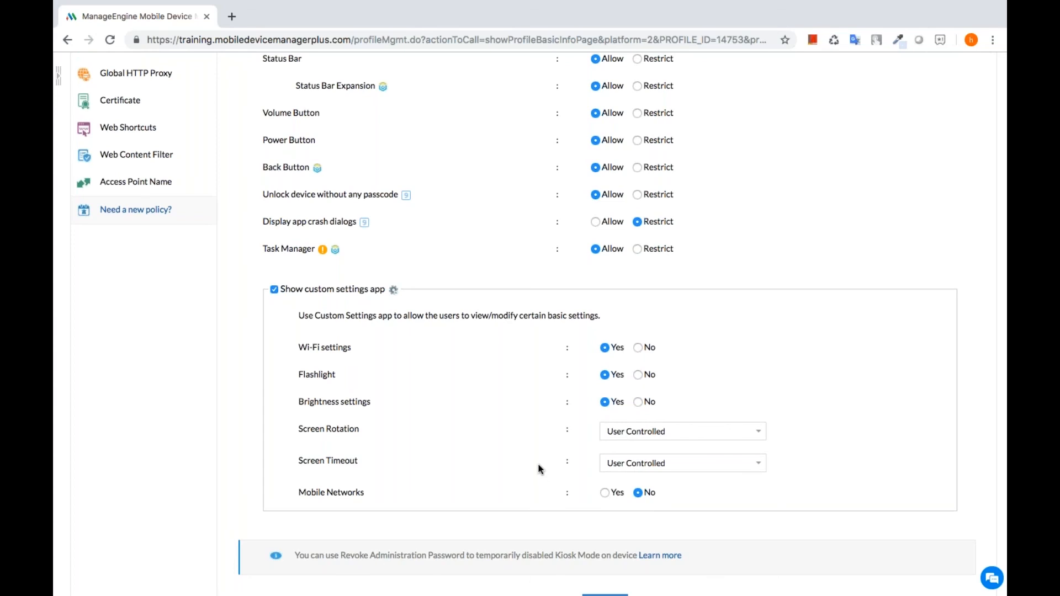
scroll(536, 442, "up", 4)
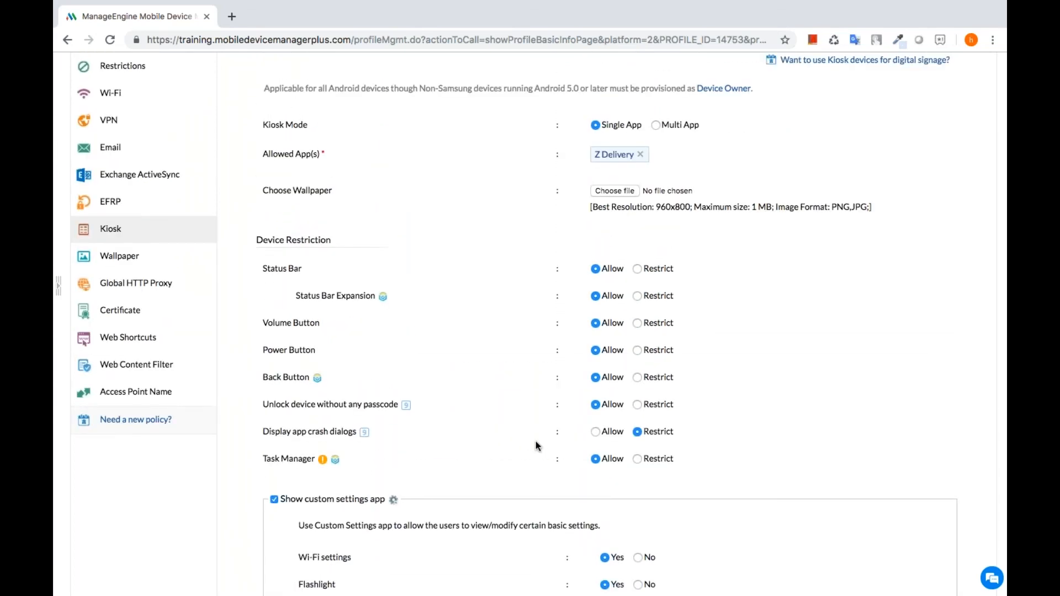
scroll(535, 442, "down", 4)
scroll(536, 442, "up", 4)
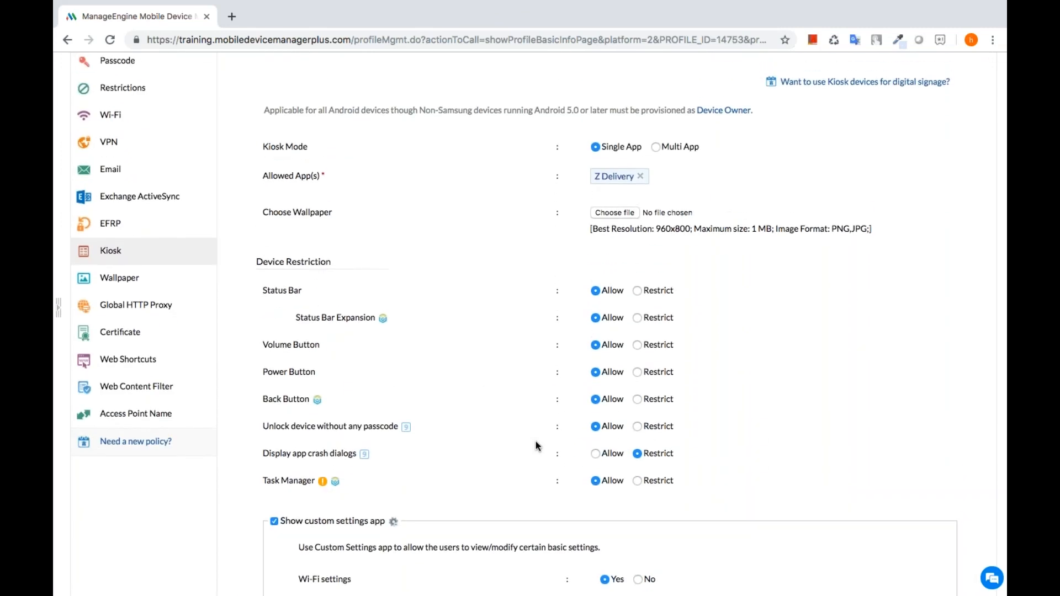
- Switch the kiosk to multi-app mode allowing Z Delivery and Maps
left_click(655, 147)
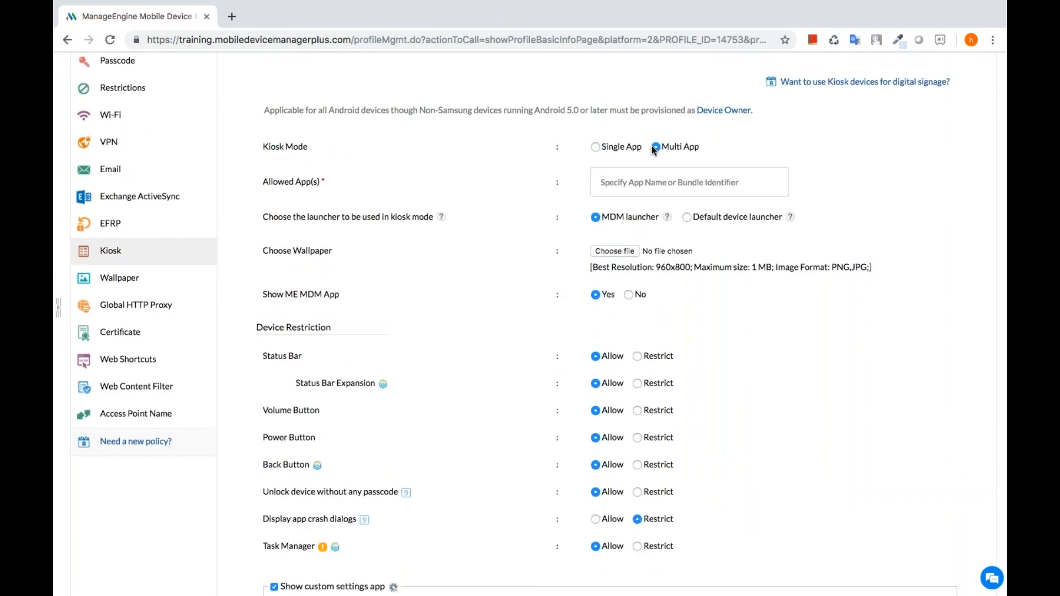
left_click(623, 183)
type("z del")
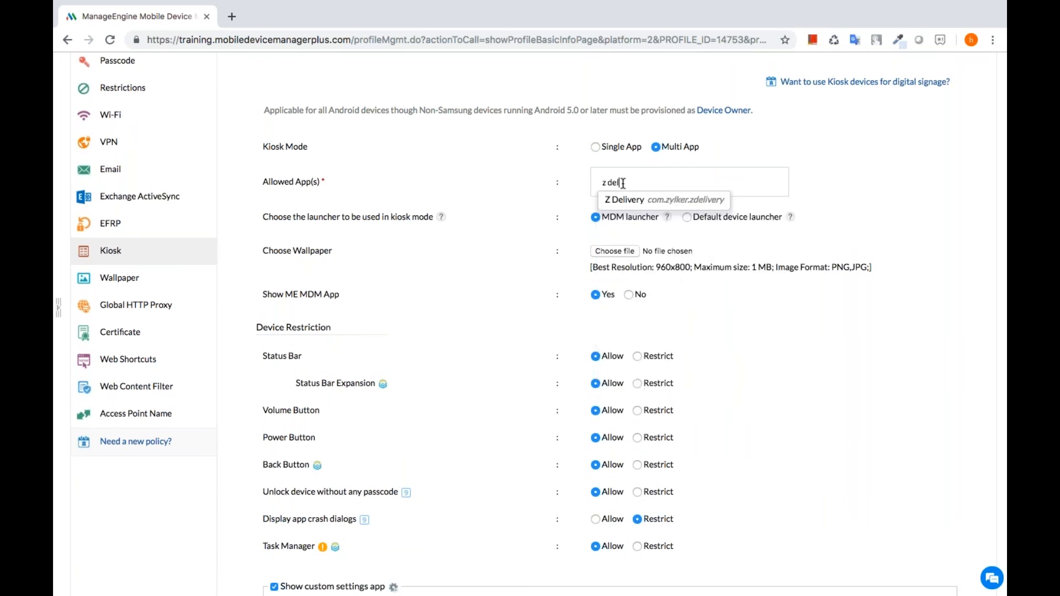
type("iv")
key("Return")
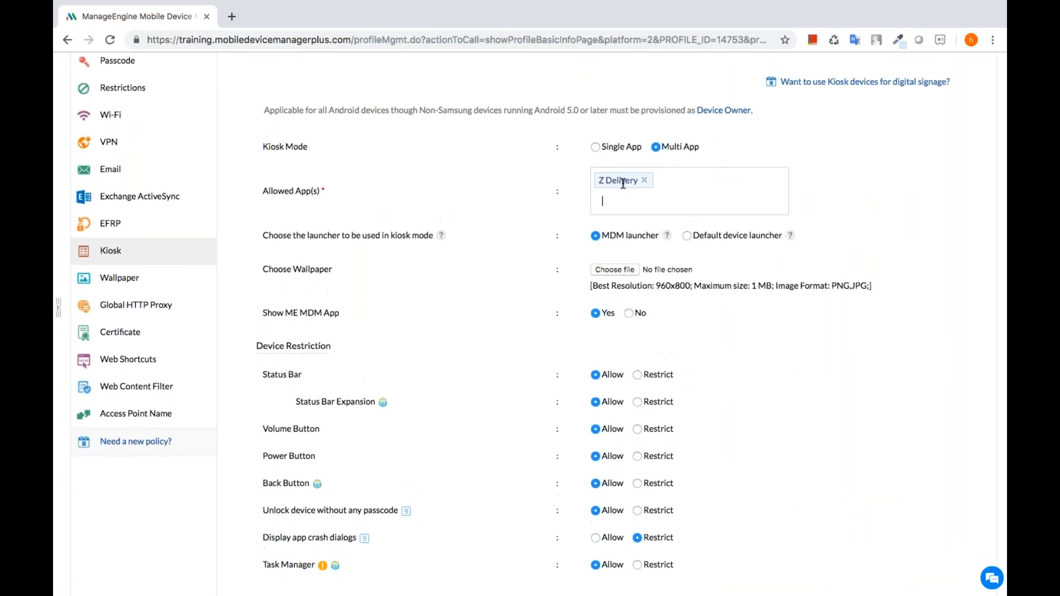
type("maps")
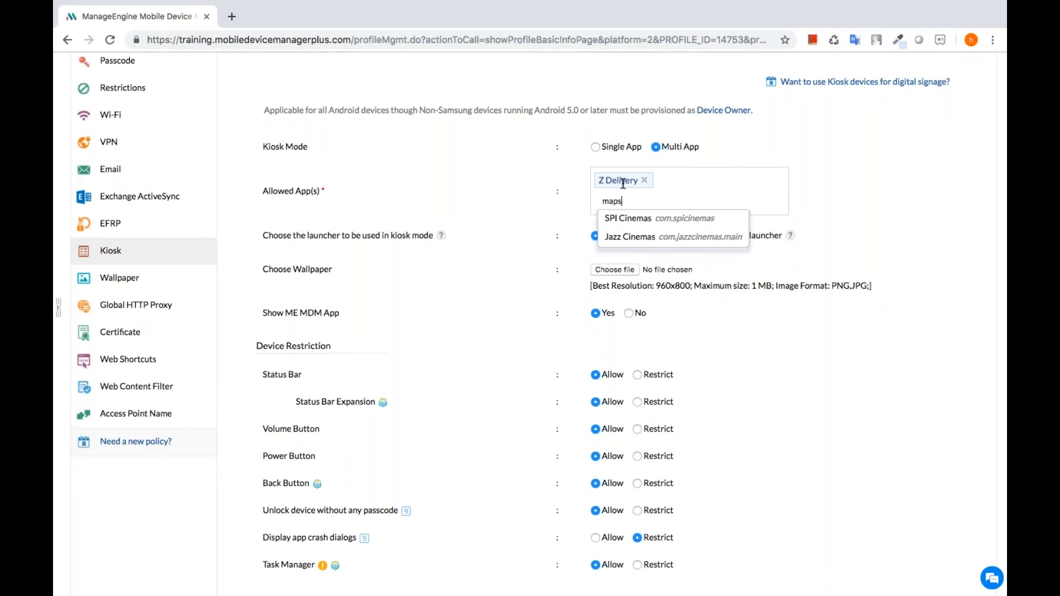
key("Return")
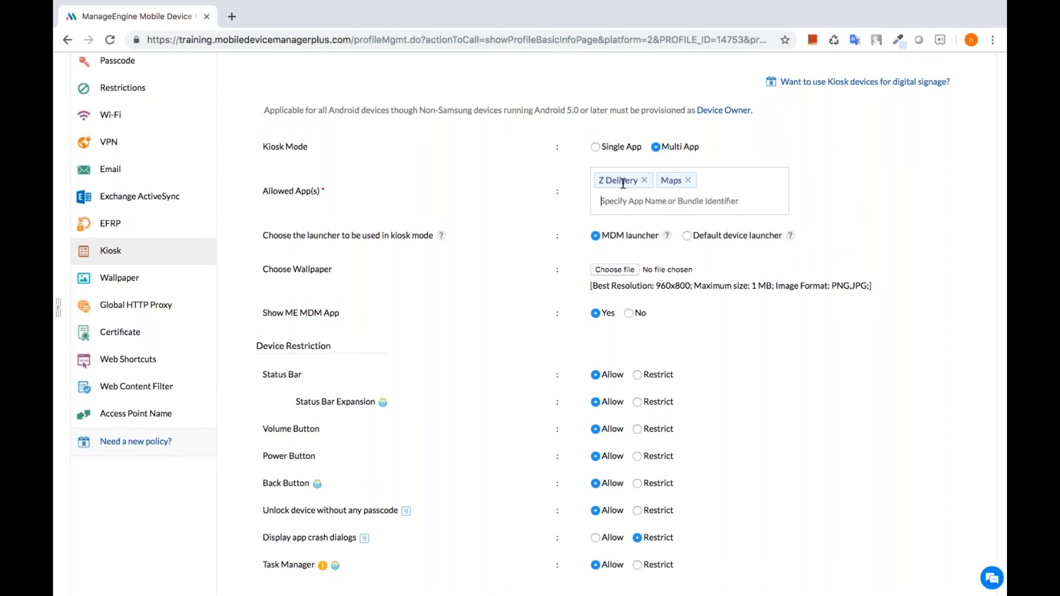
- Save the kiosk policy and publish the Kiosk for Drivers profile
scroll(536, 330, "down", 3)
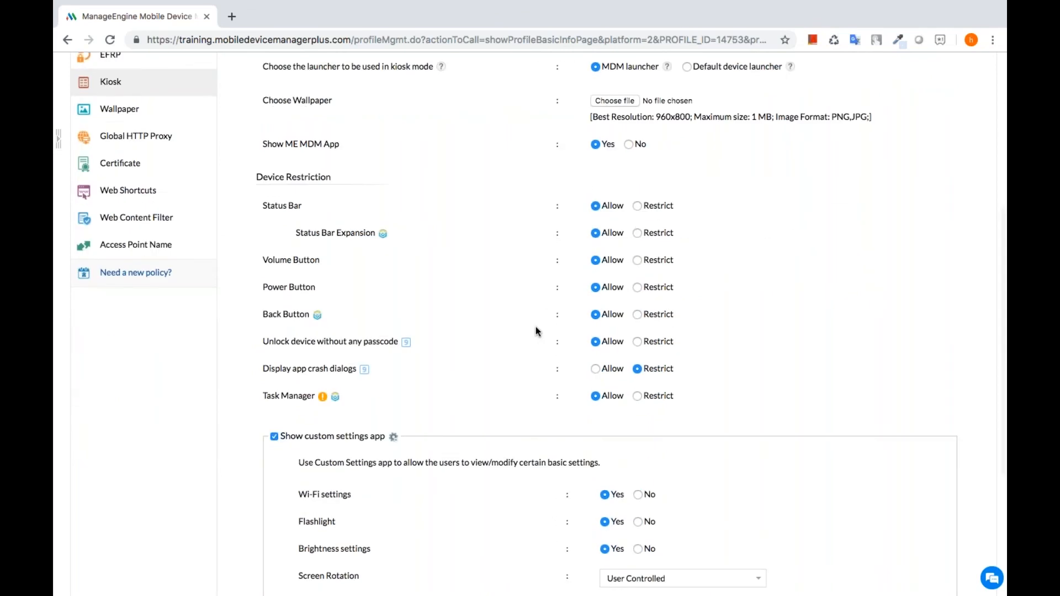
scroll(536, 330, "down", 1)
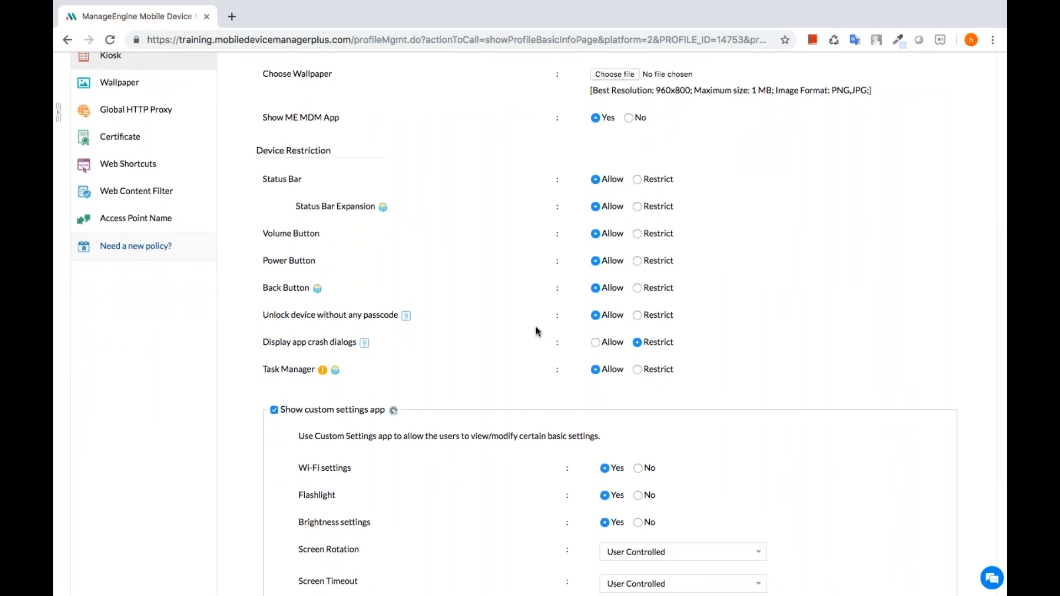
scroll(535, 327, "up", 2)
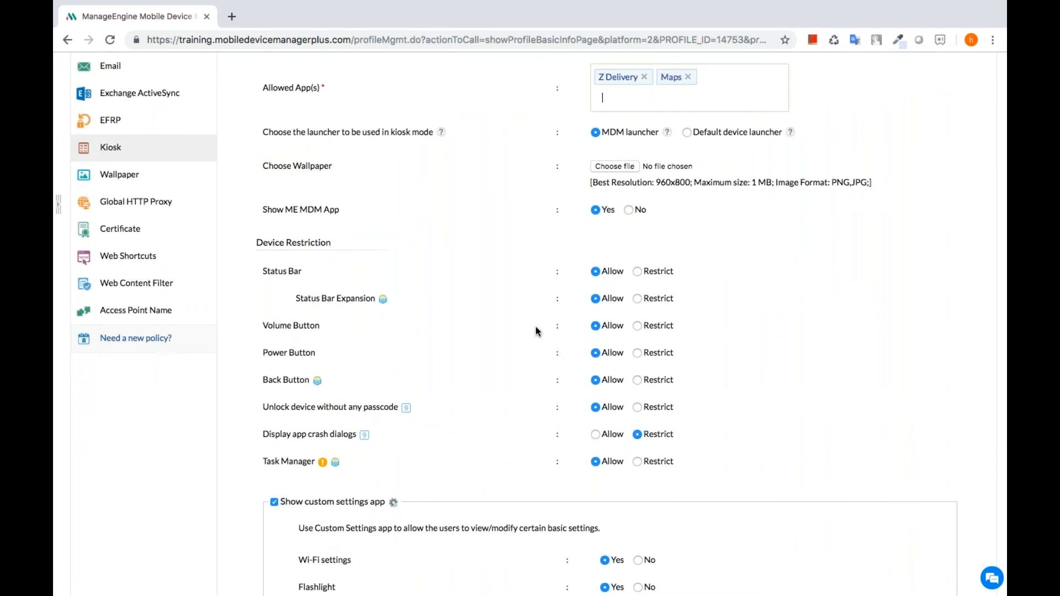
scroll(535, 327, "down", 5)
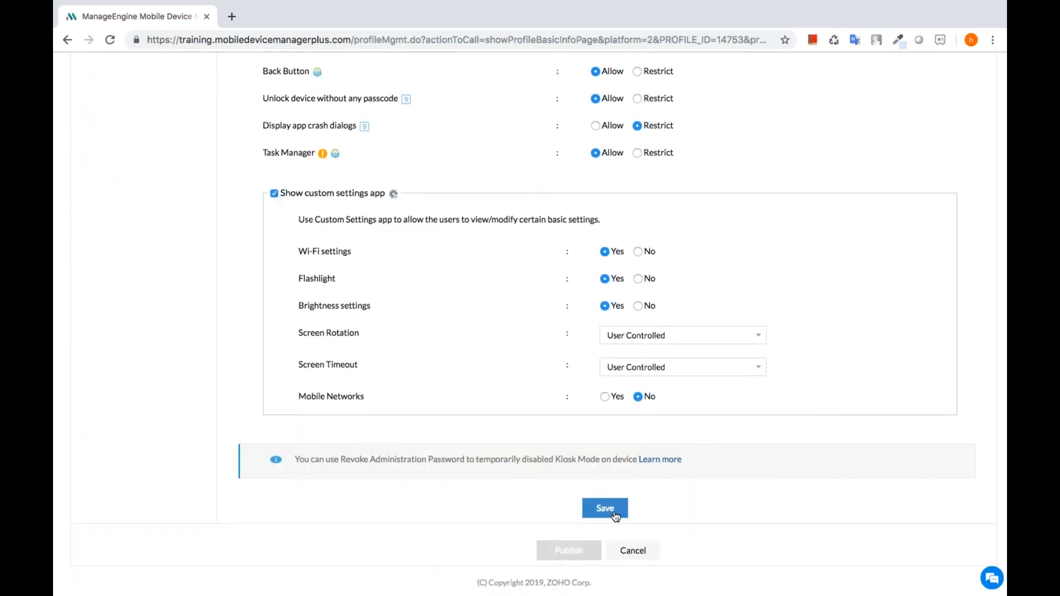
left_click(615, 506)
scroll(596, 529, "down", 2)
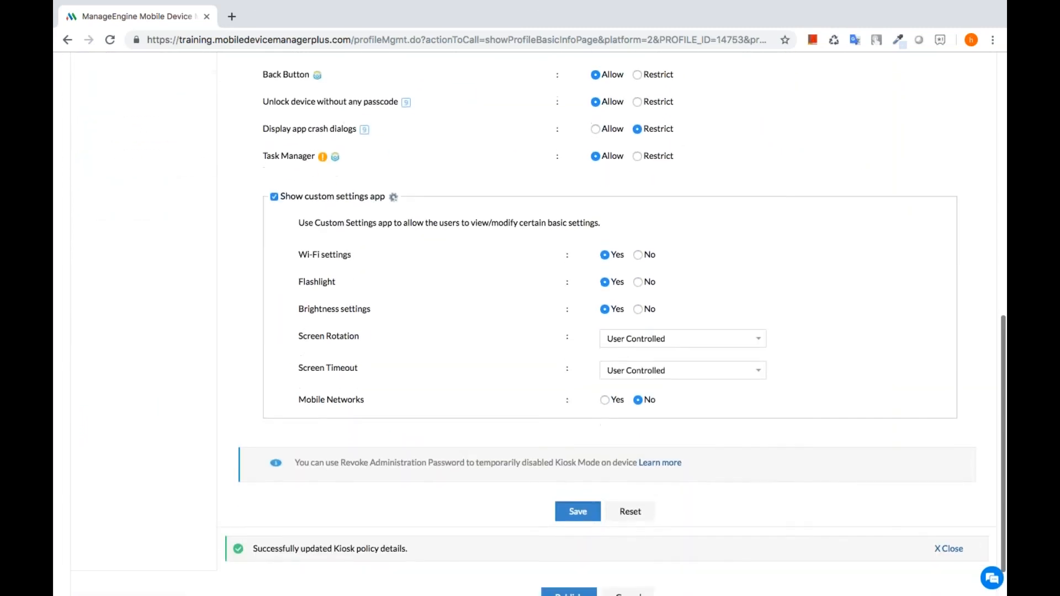
left_click(569, 578)
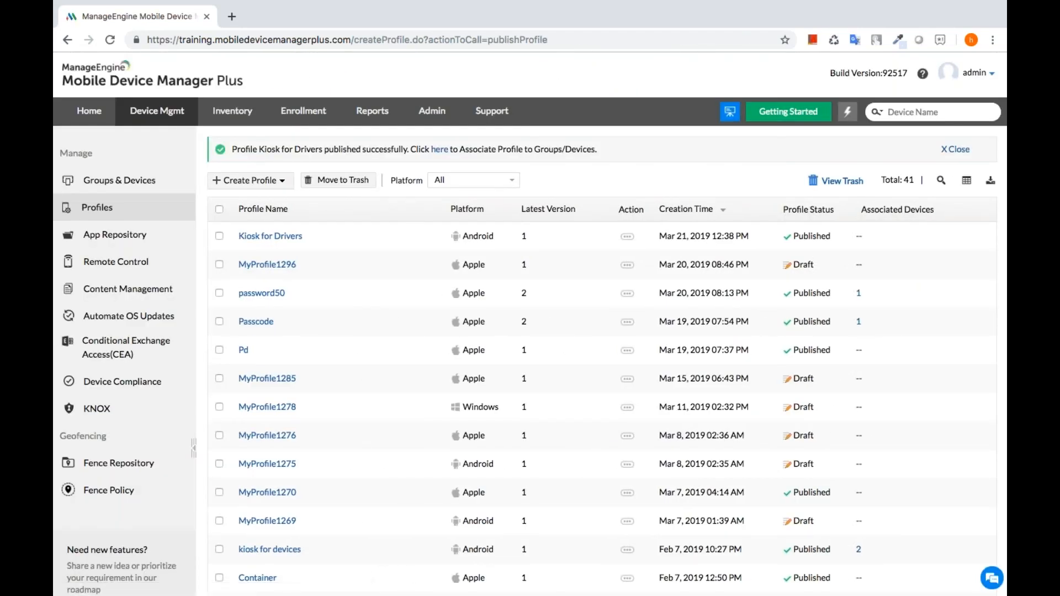
- Associate the Android profile Kiosk for Drivers with the HR Team group
left_click(440, 156)
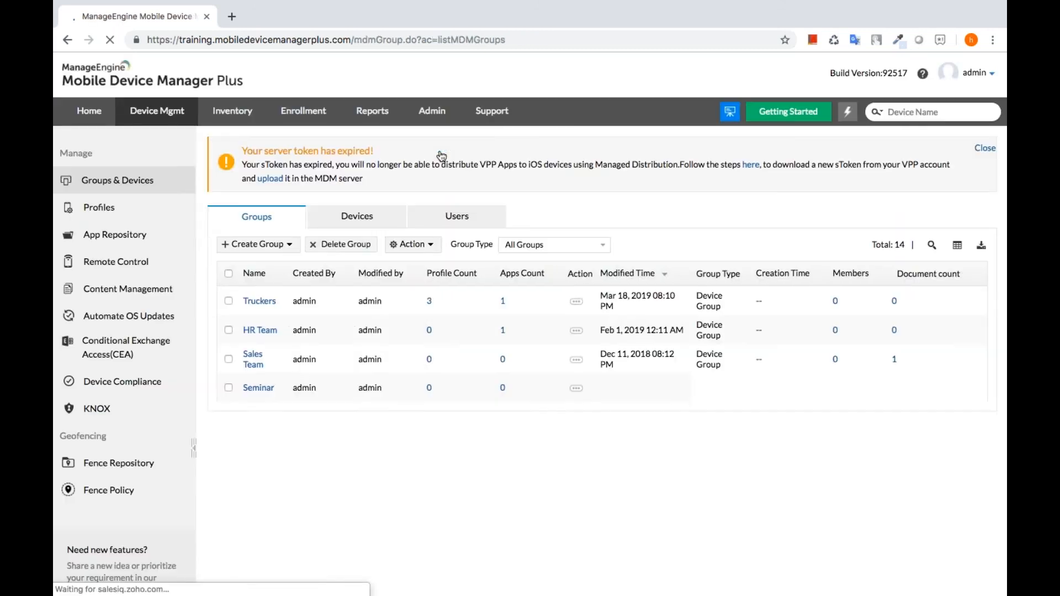
left_click(228, 330)
left_click(425, 247)
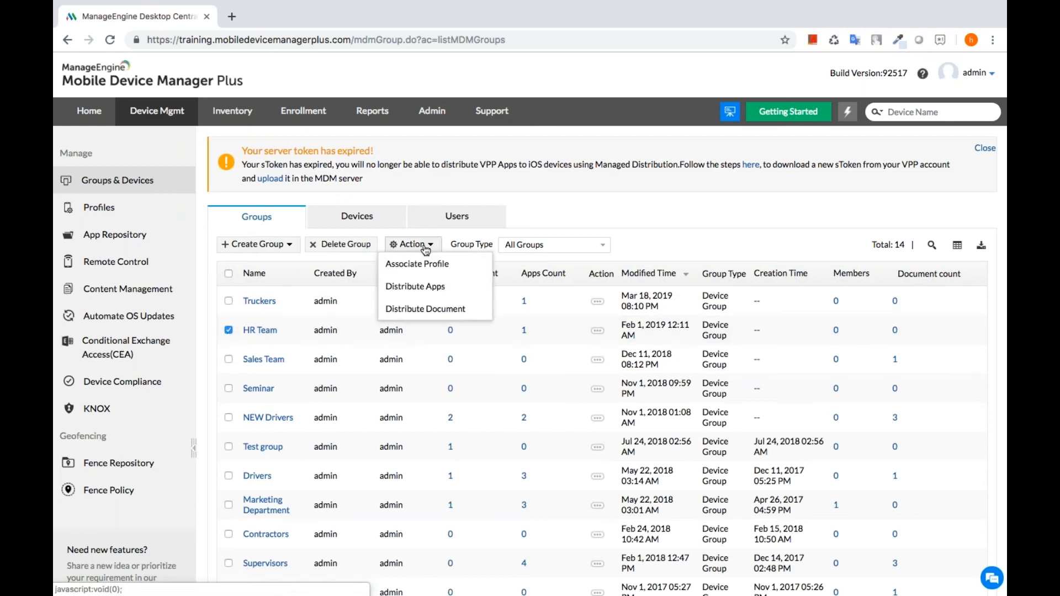
left_click(425, 265)
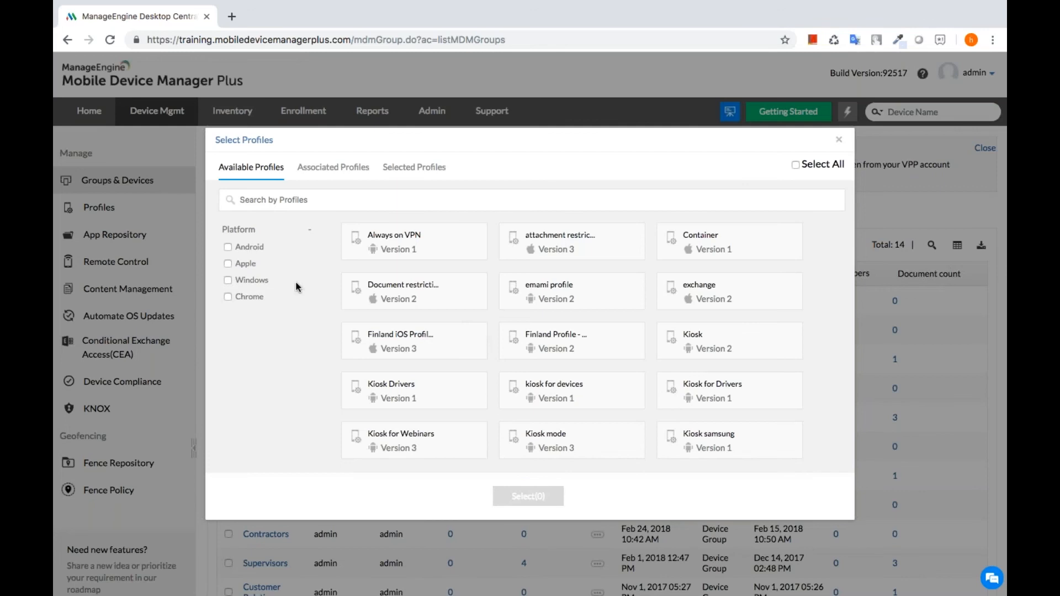
left_click(228, 248)
left_click(338, 201)
type("kio")
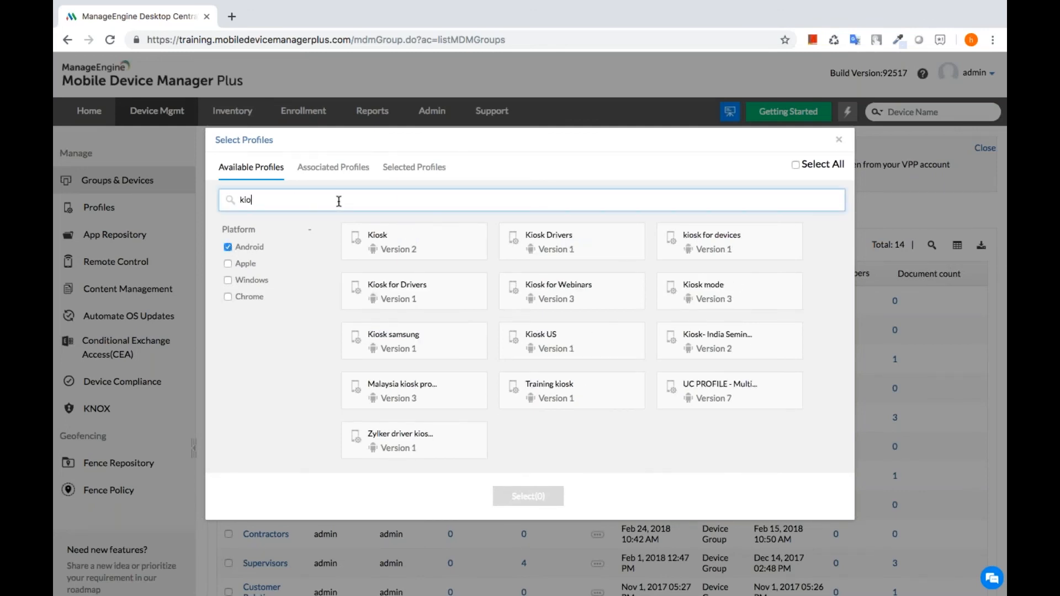
type("sk for")
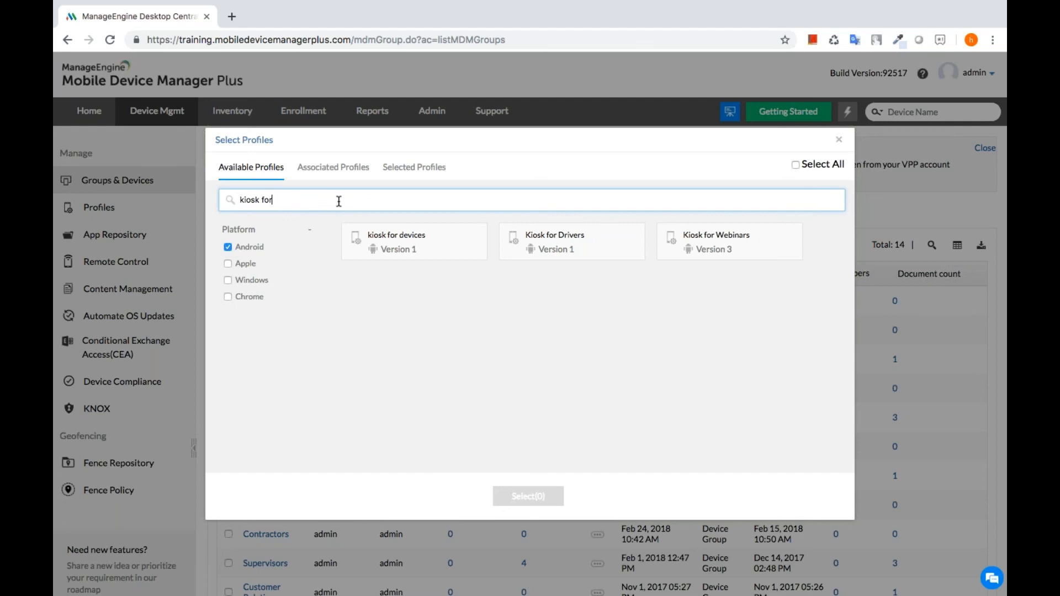
left_click(599, 241)
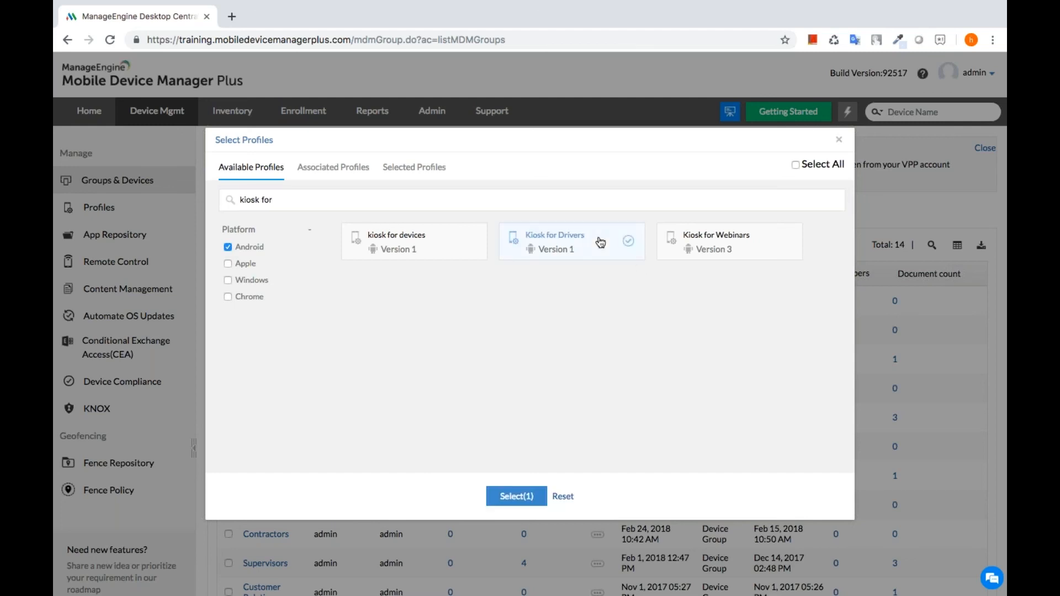
left_click(514, 497)
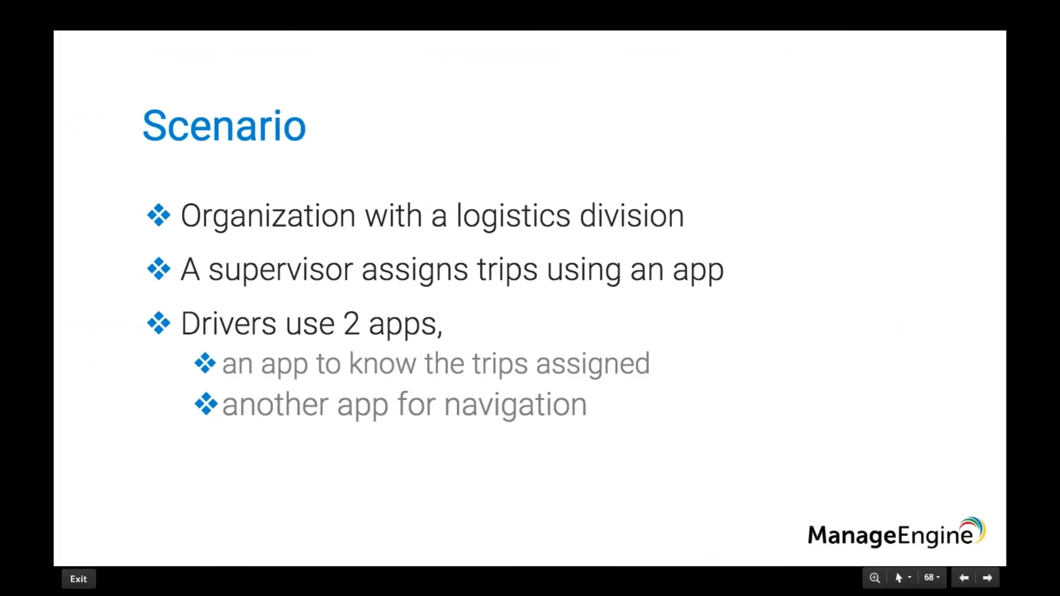
- Advance to the 'How it works on supervisor's device?' slide
key("Right")
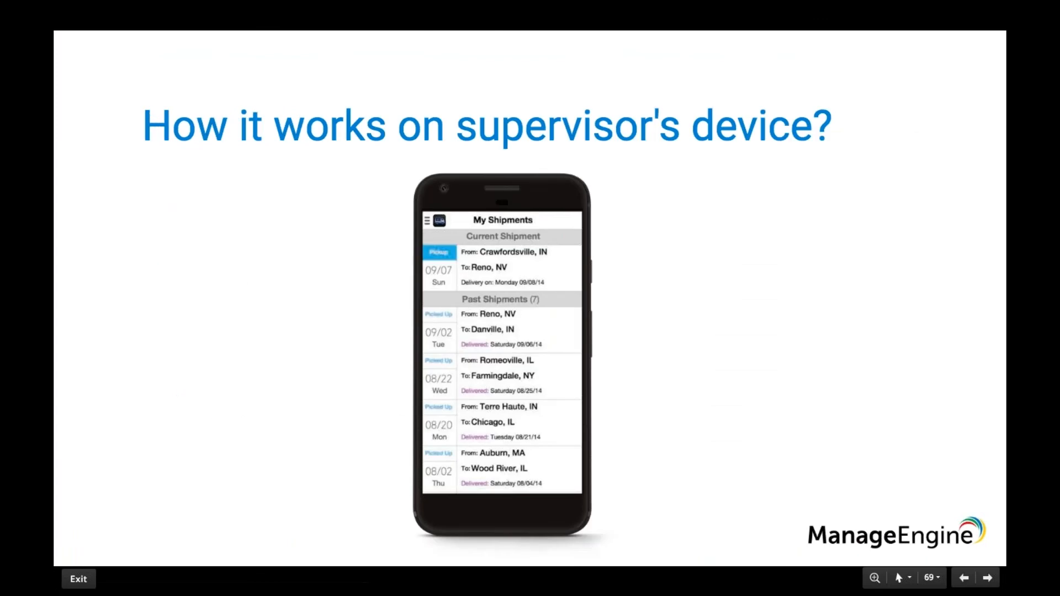
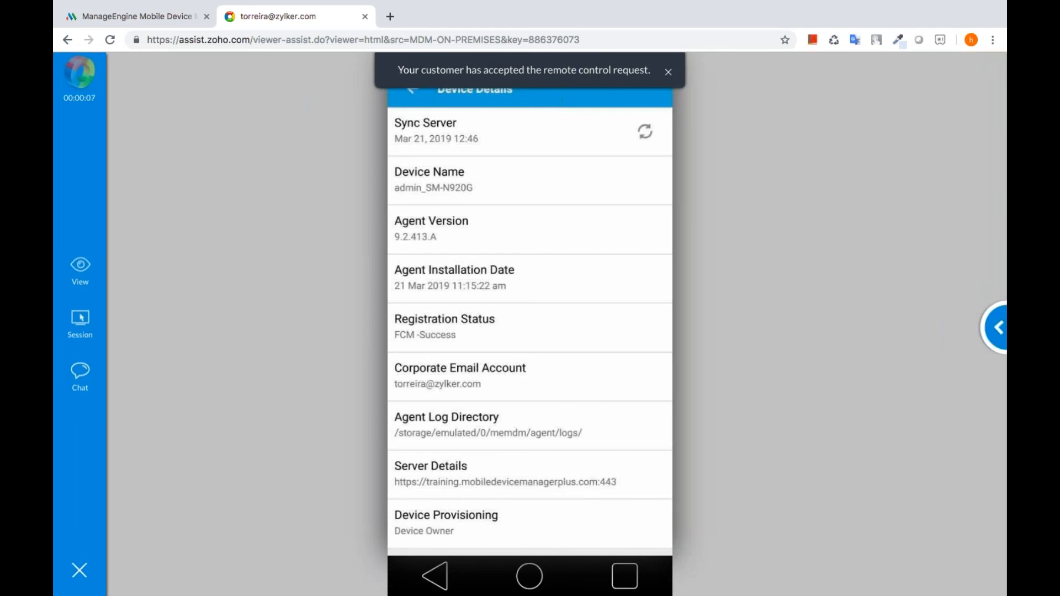
- Return the remote phone to its kiosk home screen with Maps, ZDelivery, ME MDM and Settings
left_click(528, 584)
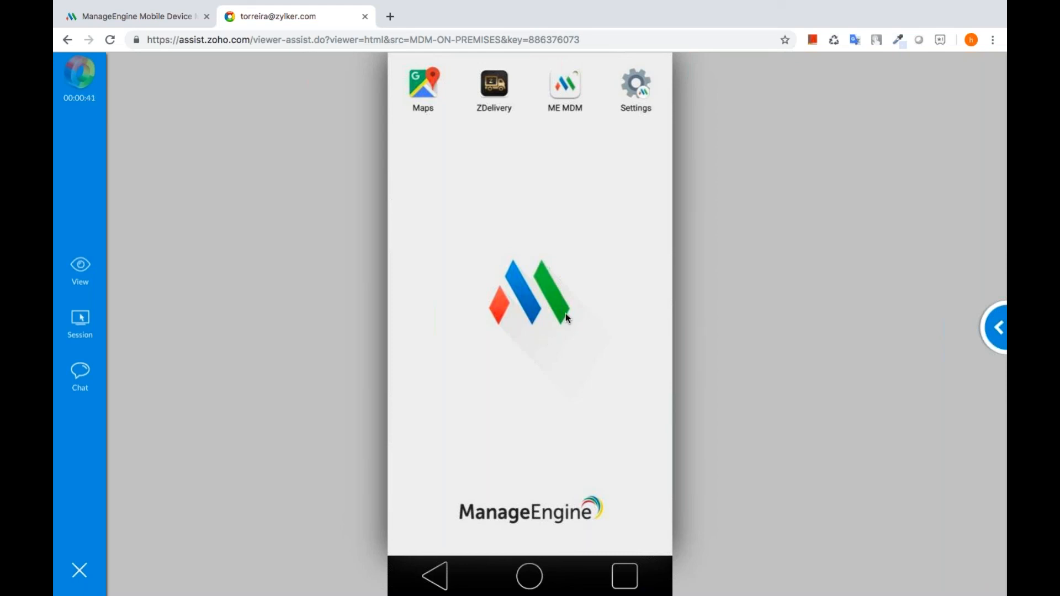
- Greet the phone user with 'Hello' in chat and send /EXIT-KIOSK to pause kiosk mode
left_click(80, 376)
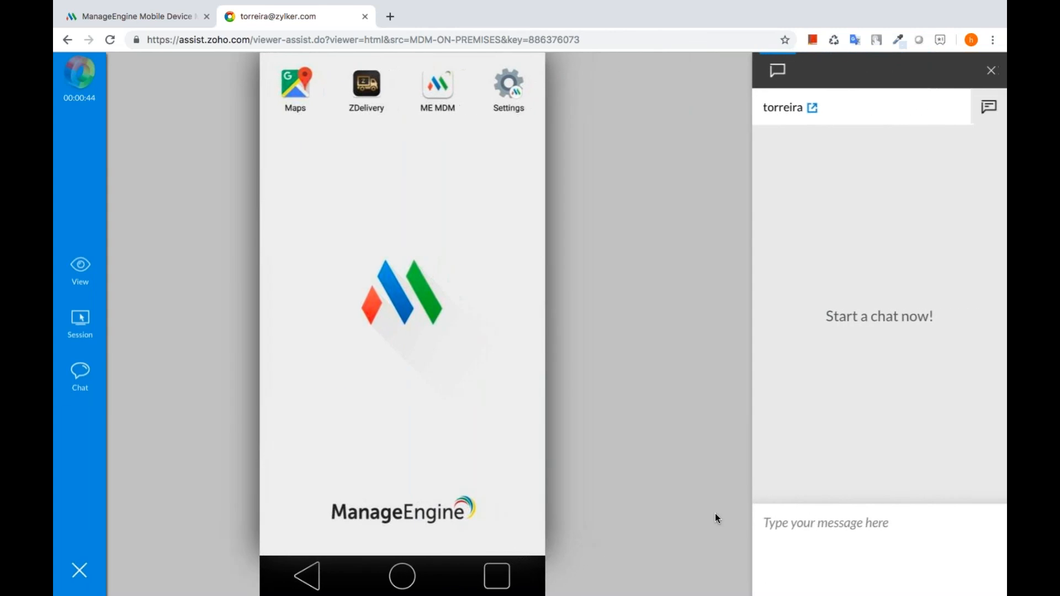
left_click(803, 527)
type("Hello")
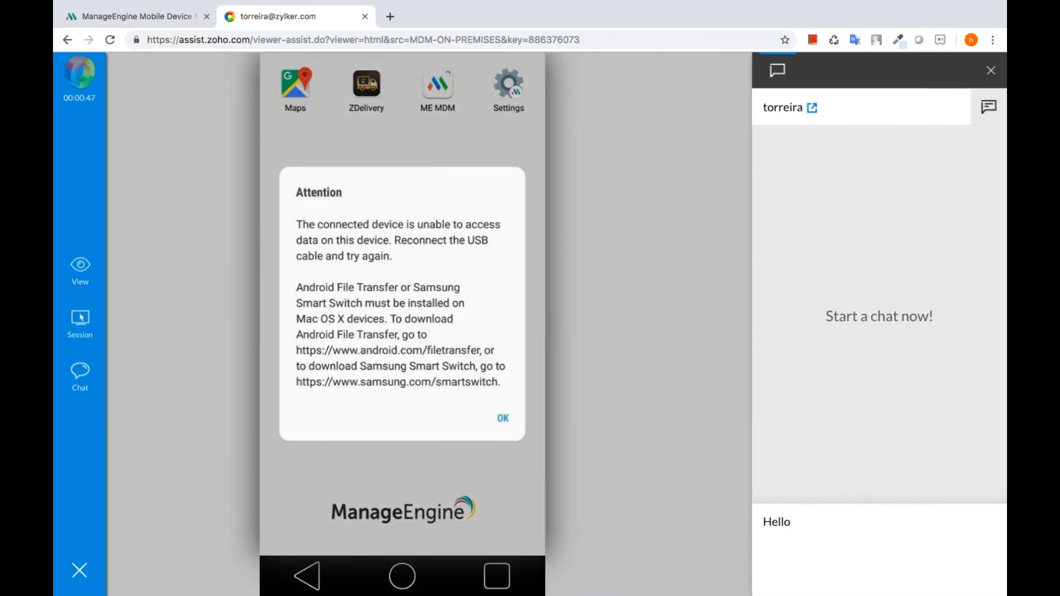
key("Return")
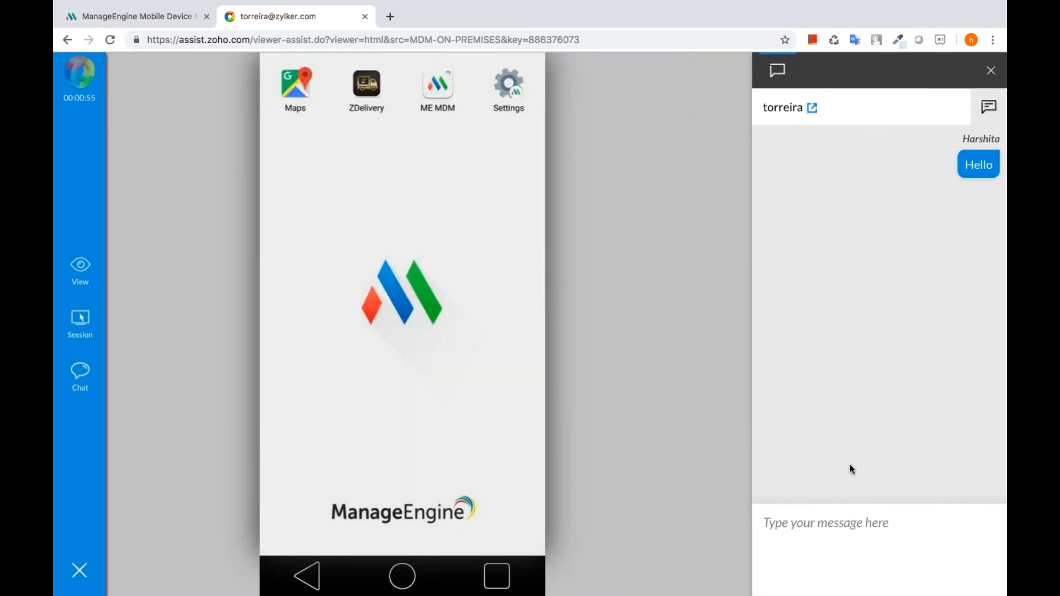
type("IEX")
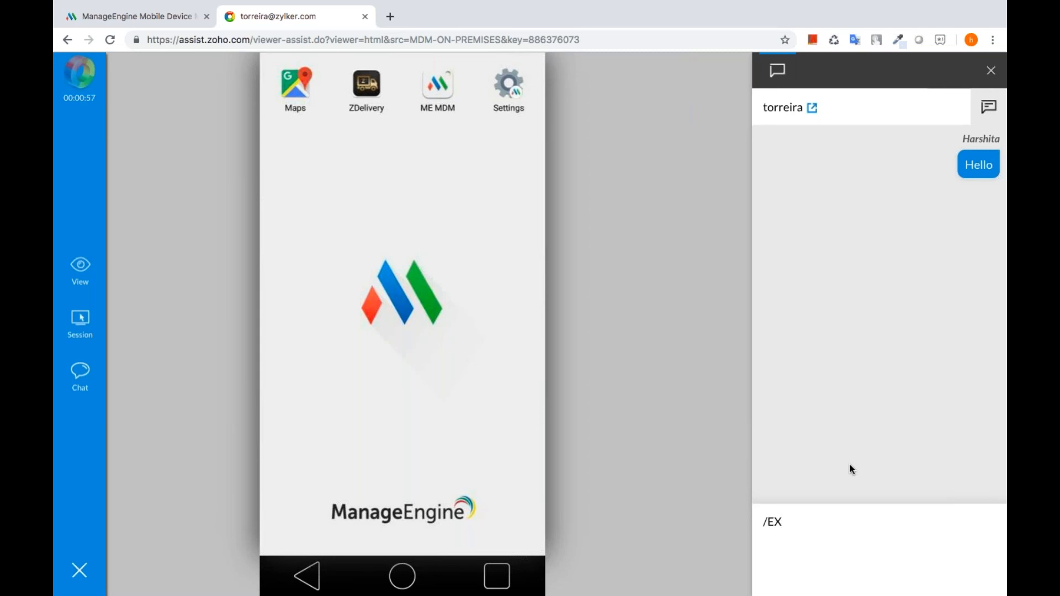
type("IT-KIOSK")
key("Return")
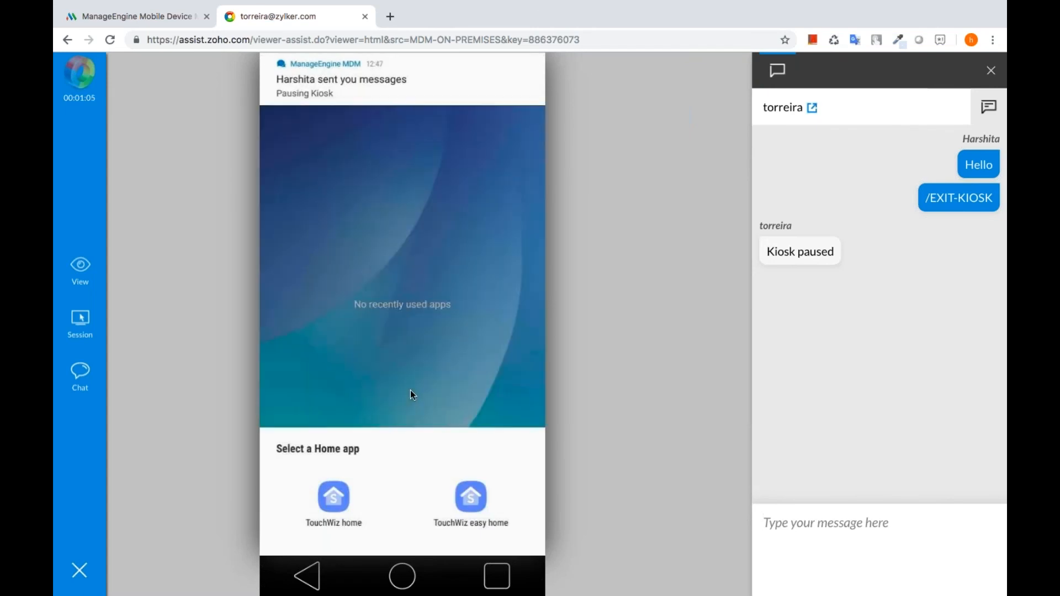
- Use TouchWiz home as the home app, launch My Files and allow it storage access
left_click(332, 503)
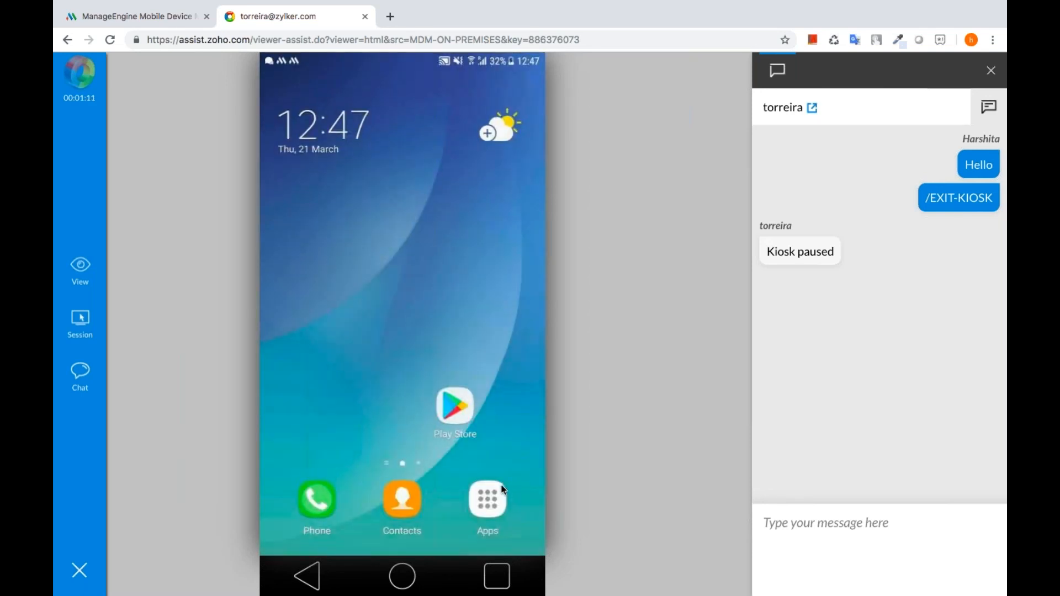
left_click(487, 498)
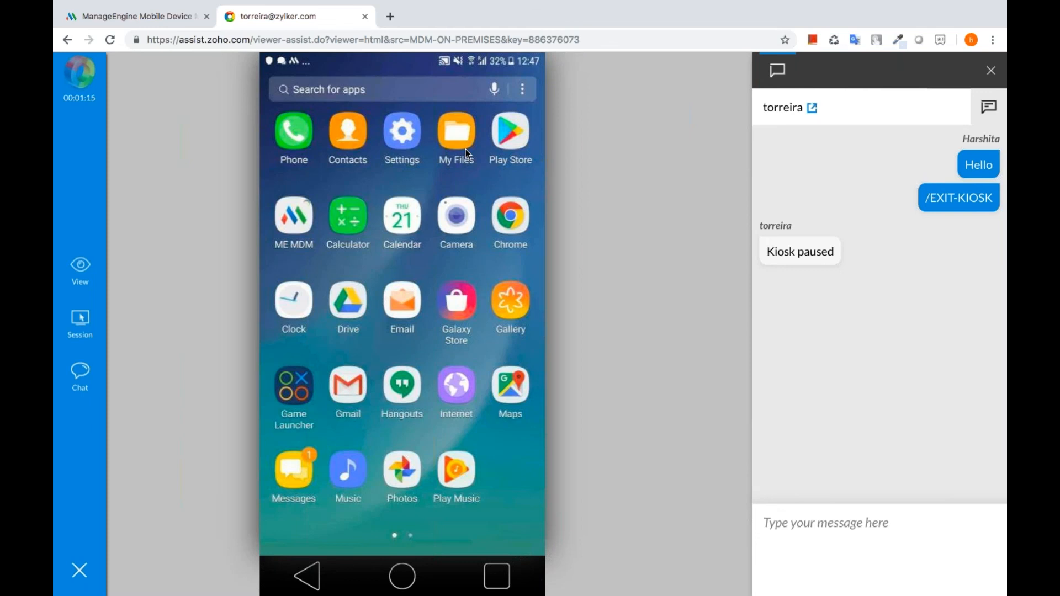
left_click(466, 149)
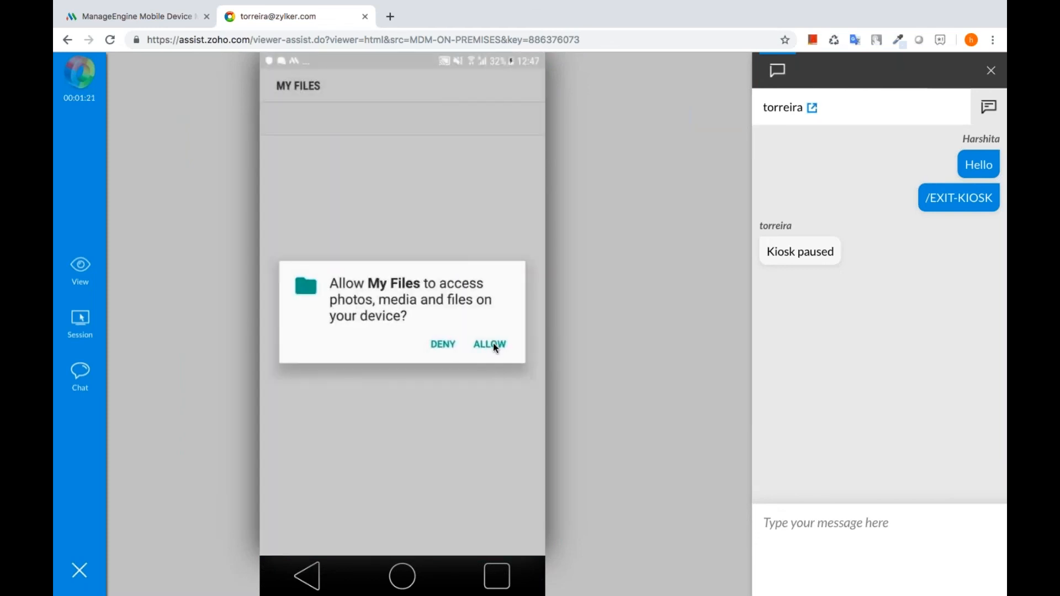
left_click(494, 345)
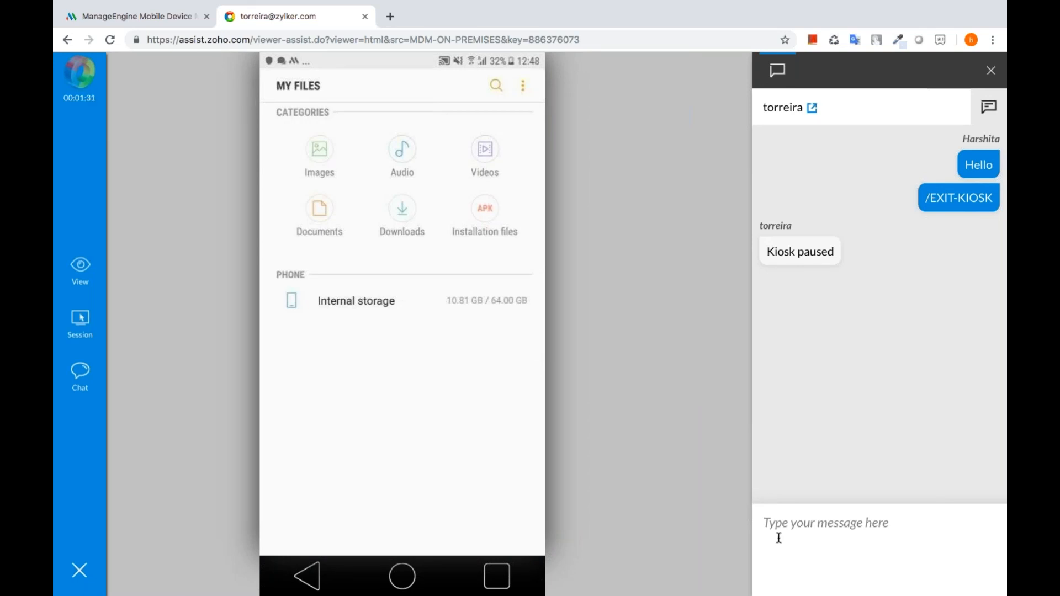
- Send /ENTER-KIOSK to resume kiosk, open ME MDM, then send /HOME to return home
type("/")
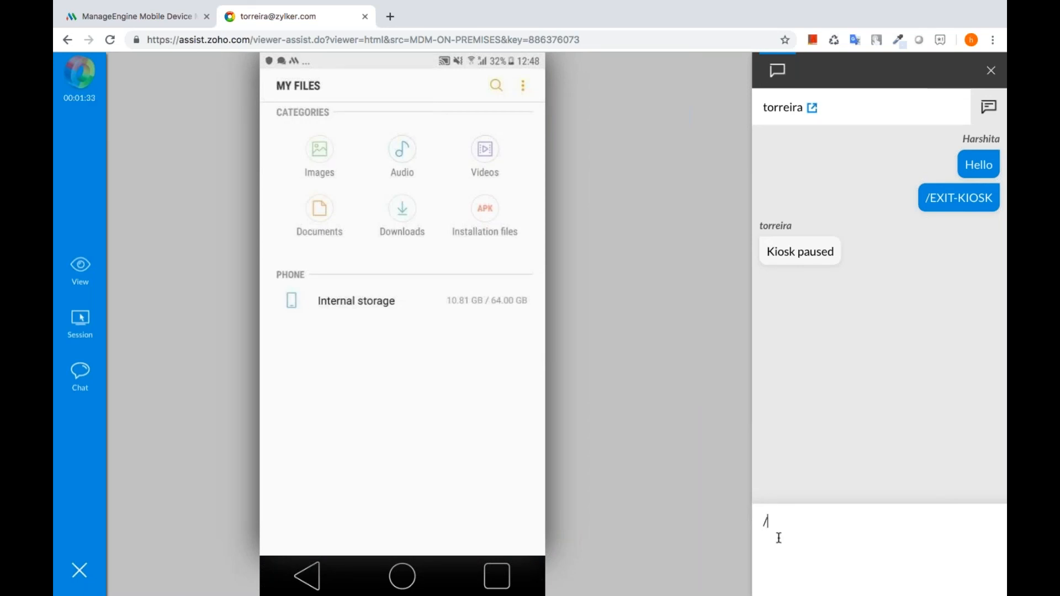
type("ENTER-KIOSK")
key("Return")
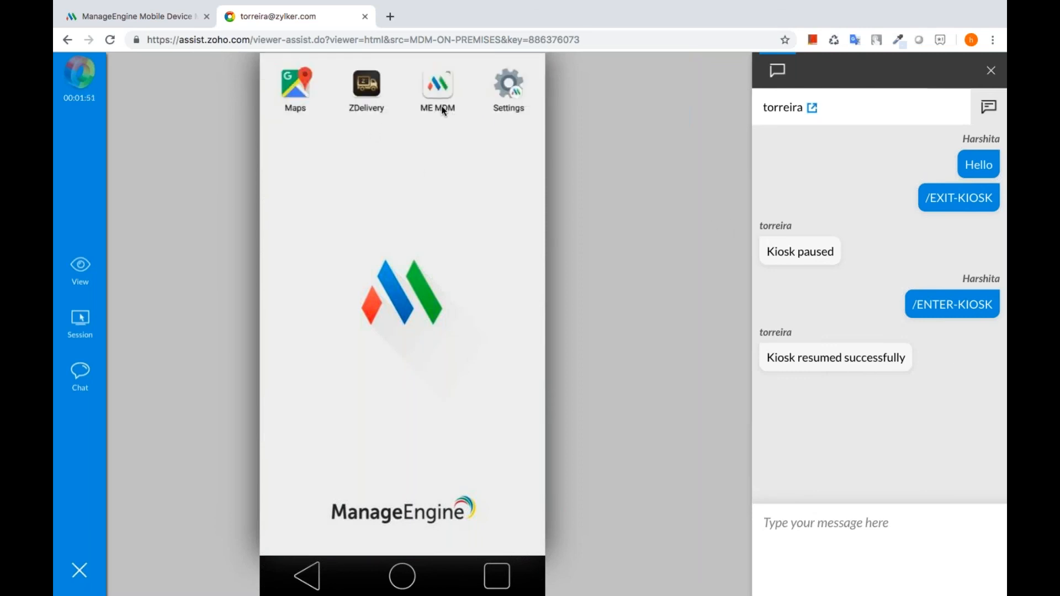
left_click(439, 88)
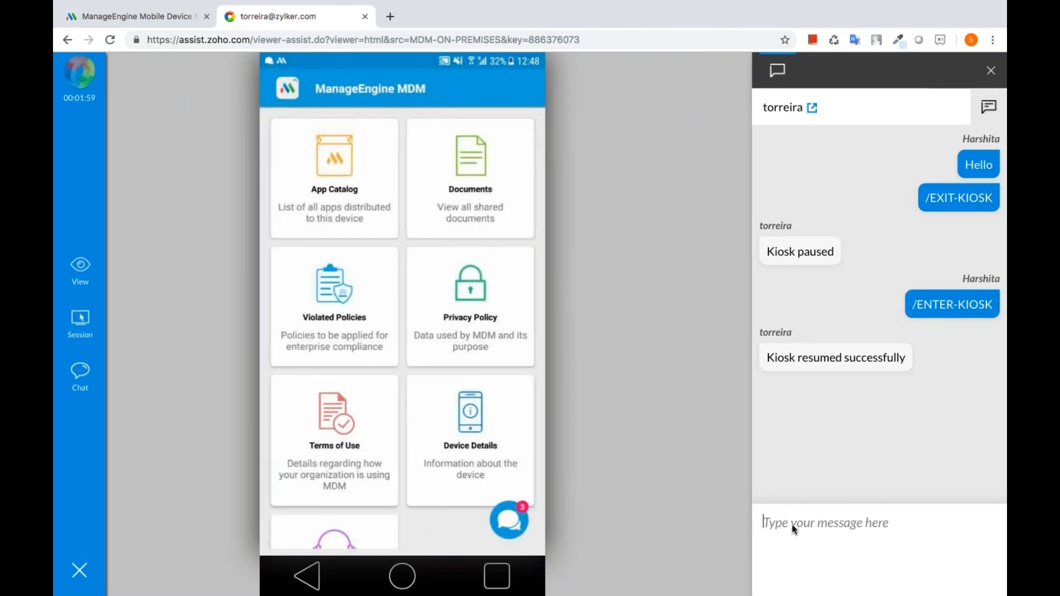
type("/HOM")
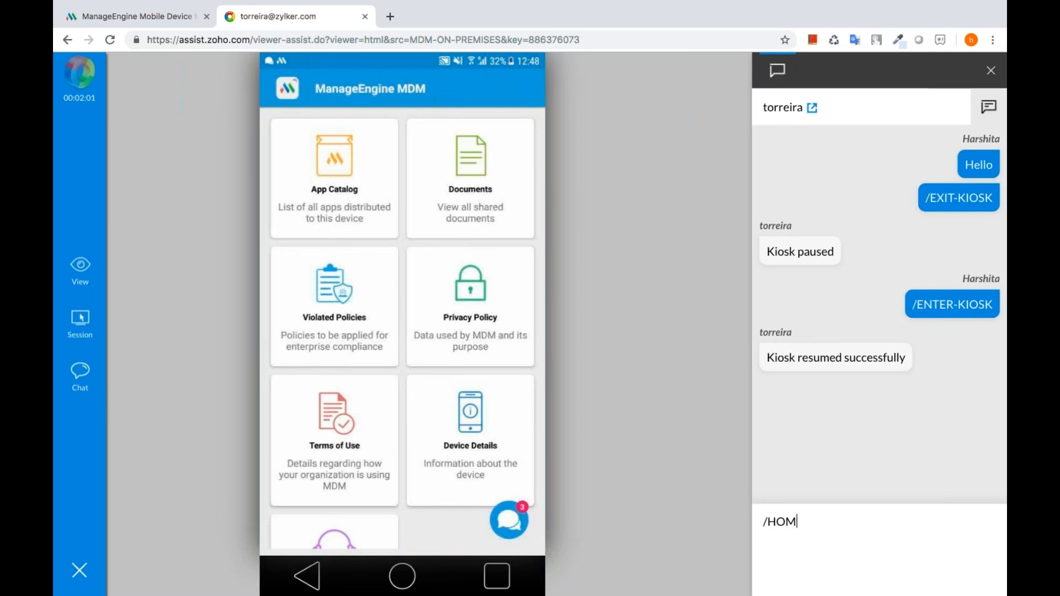
type("E")
key("Return")
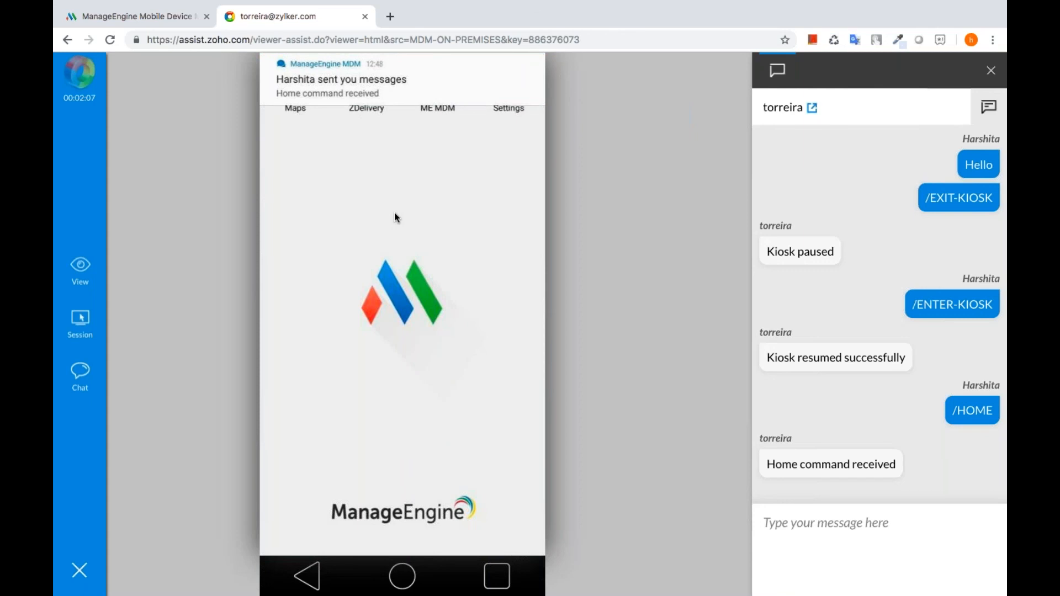
- Leave the Zoho Assist remote session and advance to the next presentation slide
left_click(365, 47)
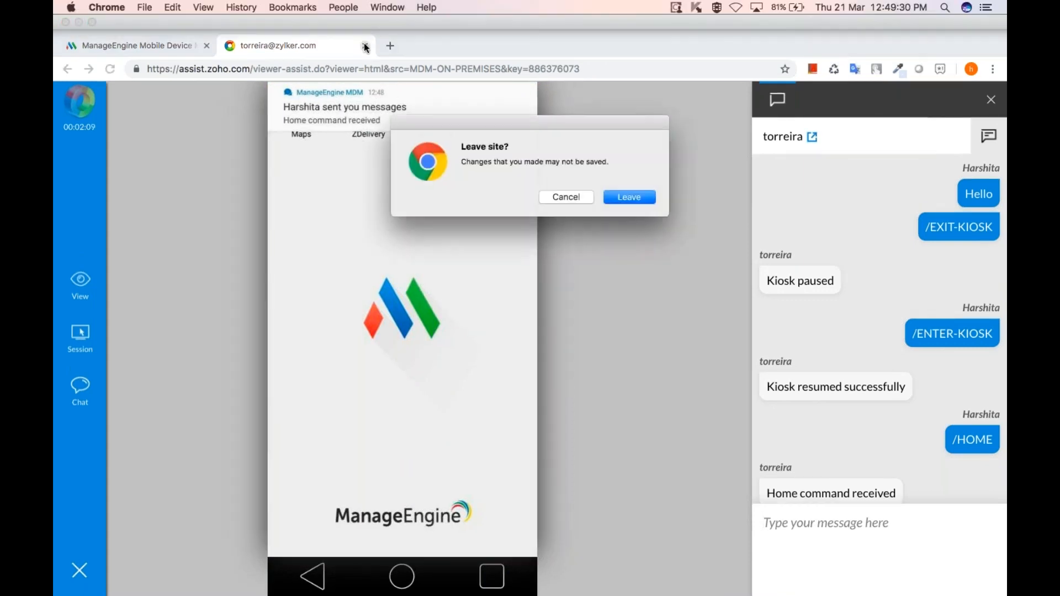
left_click(630, 197)
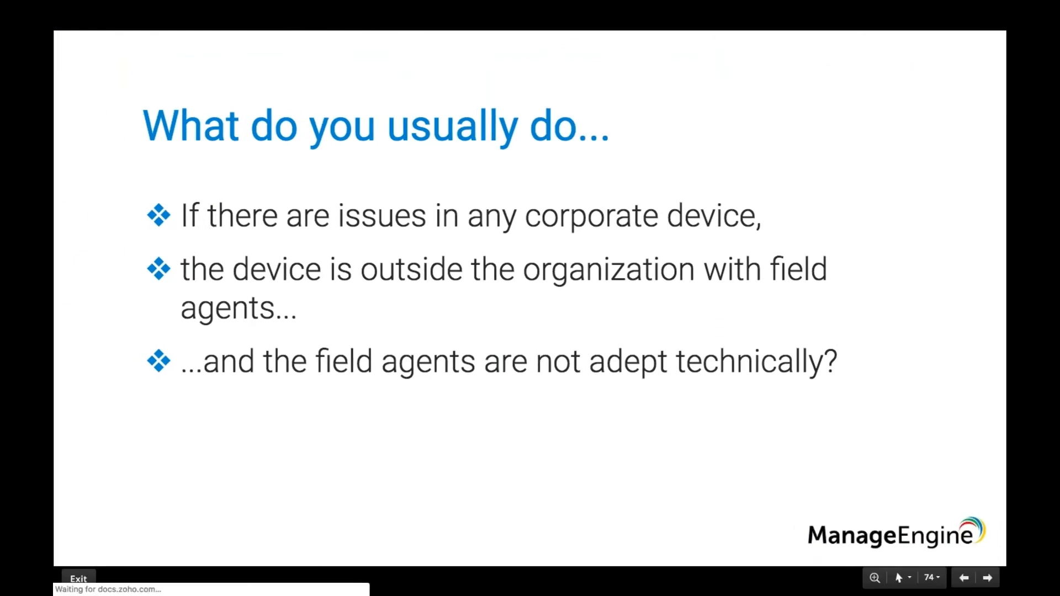
key("Right")
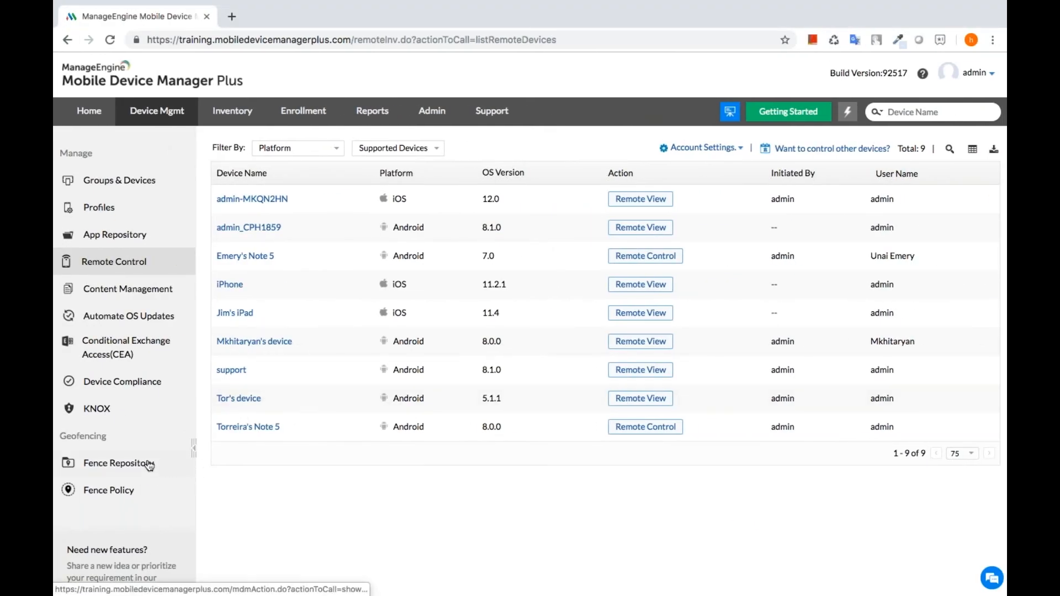
- From the Fence Repository, begin a new fence named My Fence
left_click(149, 465)
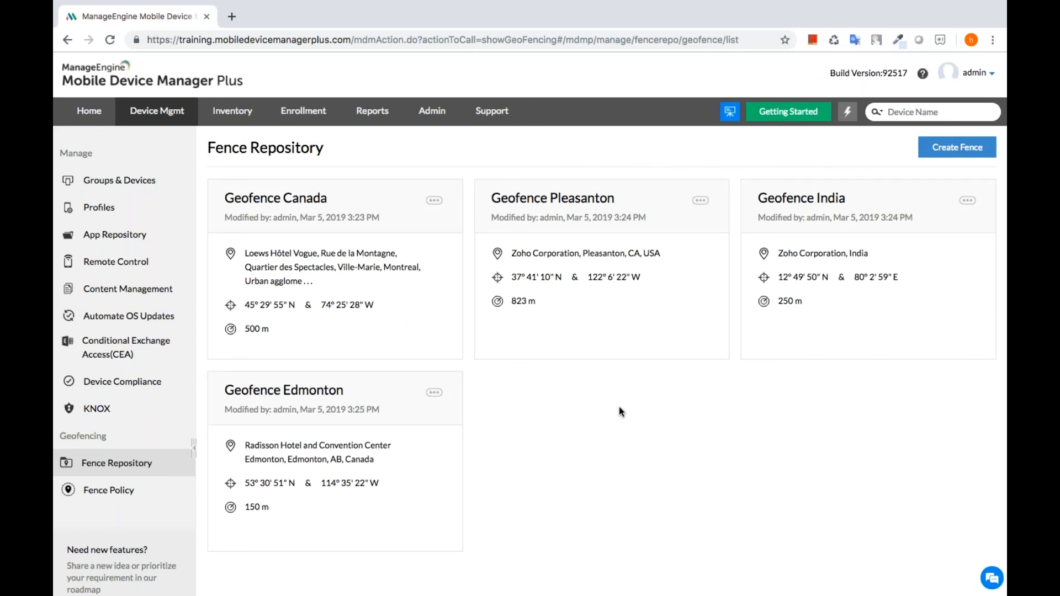
left_click(939, 156)
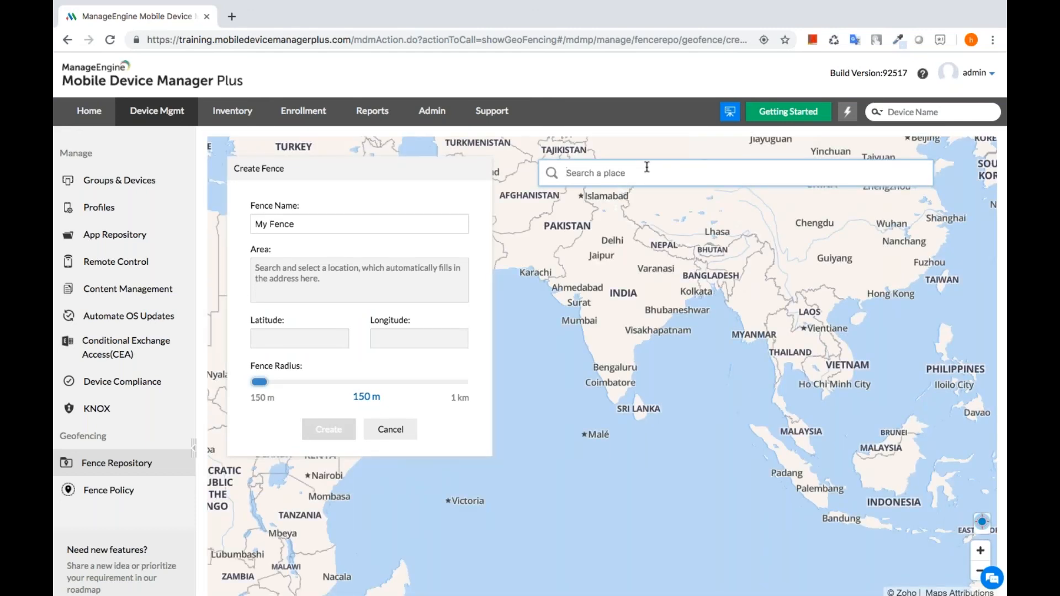
- Place My Fence at Záhorská Bystrica, Bratislava via a 'zohol' search, radius widened to 1 km
type("zohol")
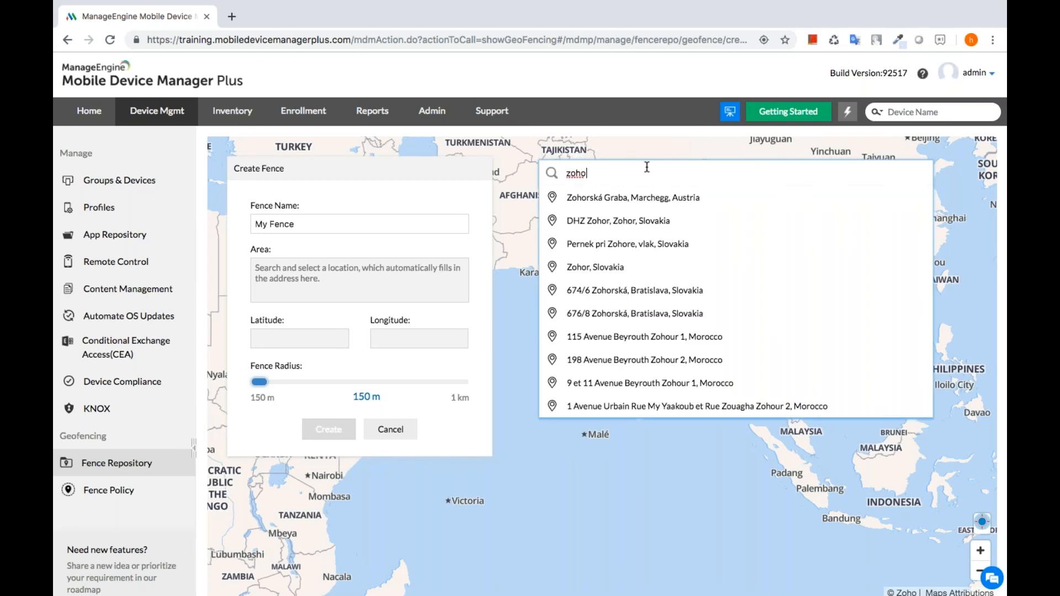
left_click(669, 198)
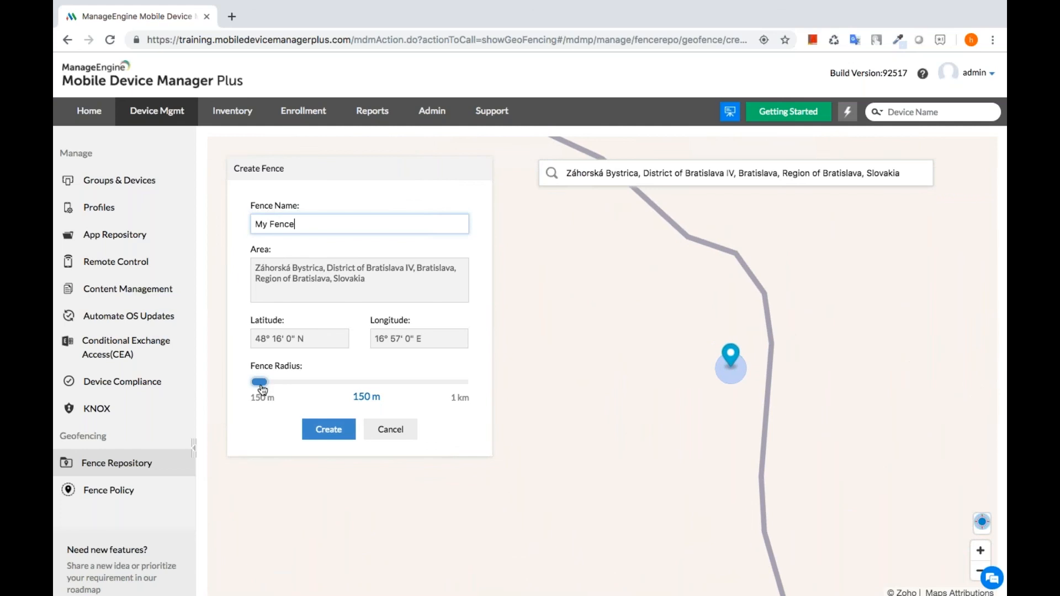
left_click_drag(263, 385, 274, 388)
left_click_drag(302, 389, 352, 389)
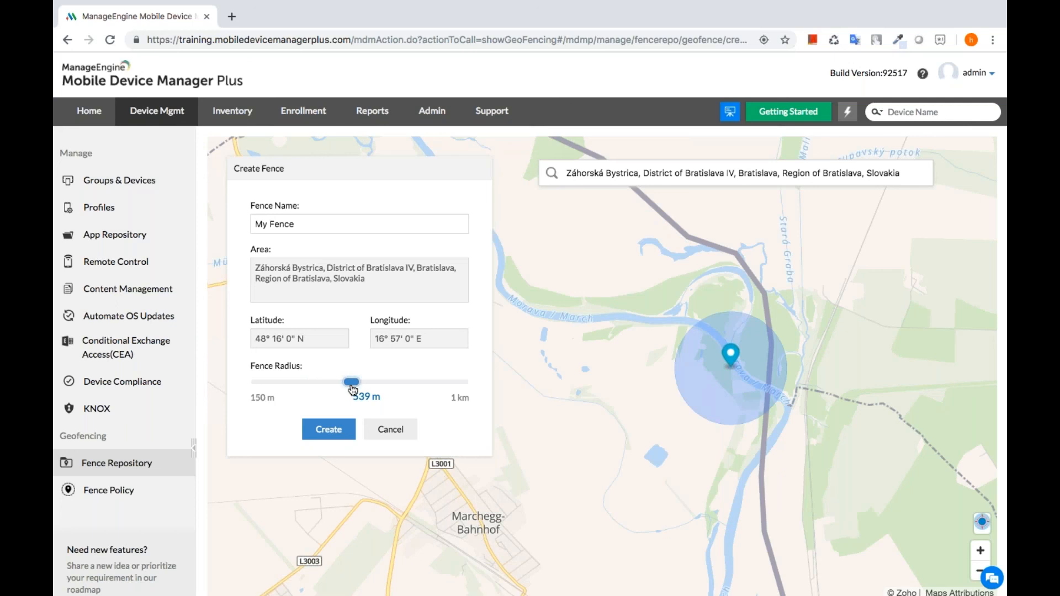
left_click(462, 383)
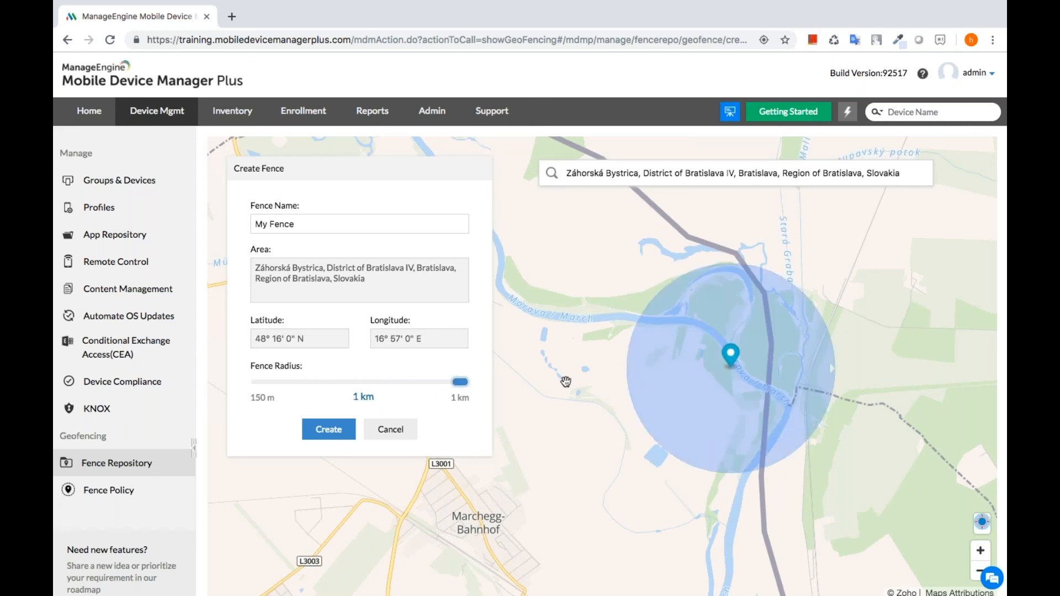
- Save My Fence to the repository and go to the Fence Policy page
left_click(326, 431)
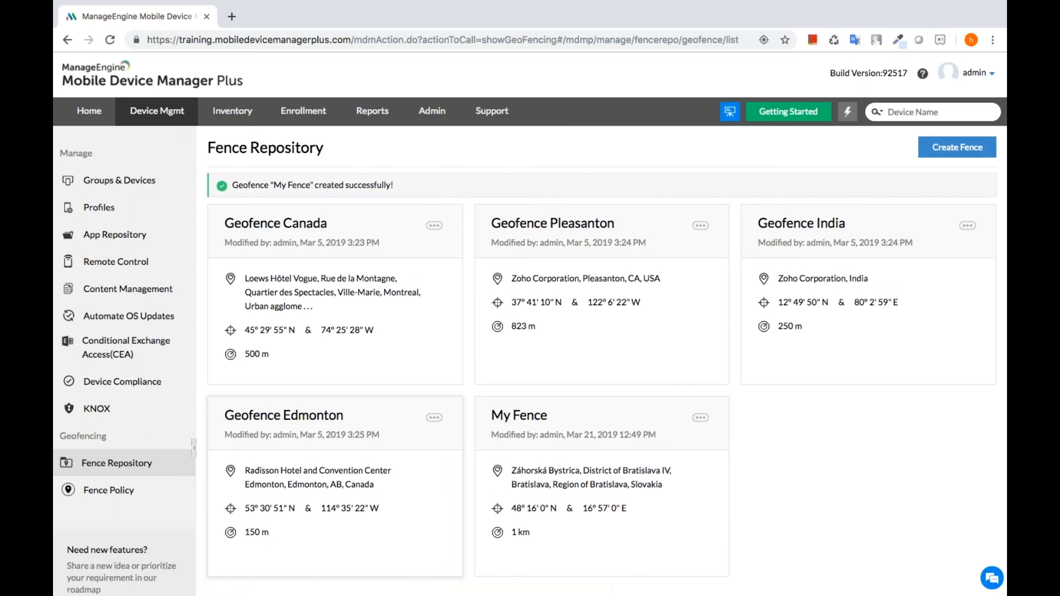
mouse_move(280, 281)
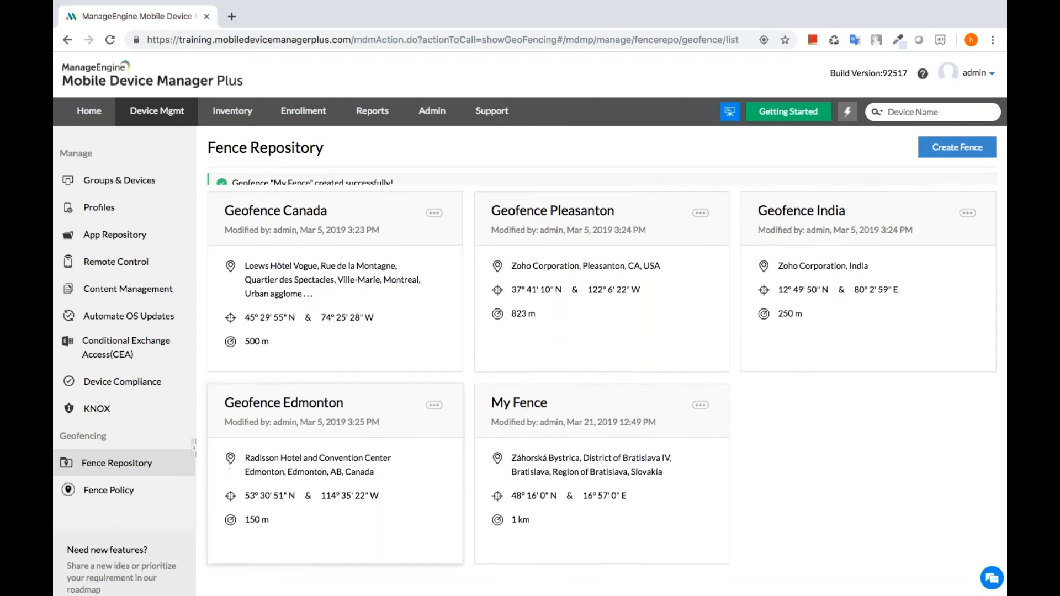
left_click(137, 497)
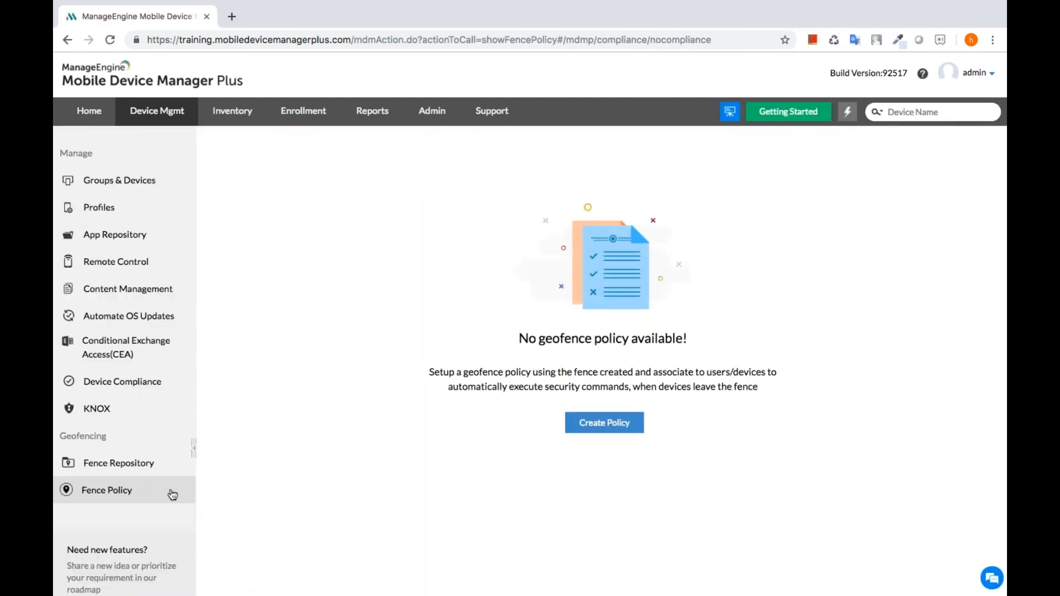
- Create a new geofence policy named Geofence
left_click(592, 420)
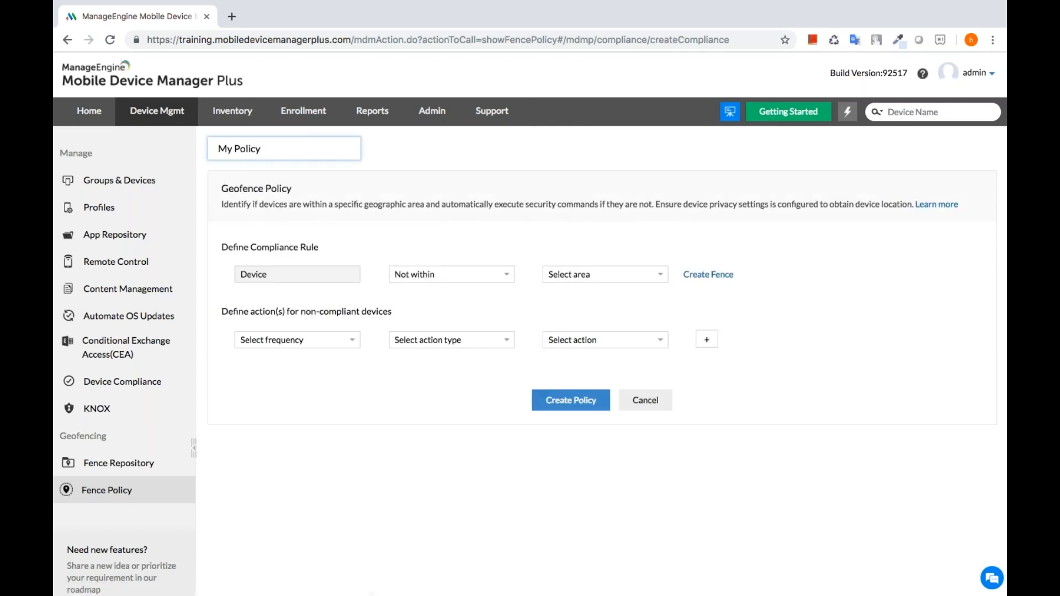
key("BackSpace")
key("BackSpace")
key("BackSpace")
key("BackSpace")
key("BackSpace")
key("BackSpace")
key("BackSpace")
key("BackSpace")
key("BackSpace")
type("Gd")
key("BackSpace")
type("eofence")
- Target devices not within My Fence with an Immediately-triggered Notify action
left_click(578, 276)
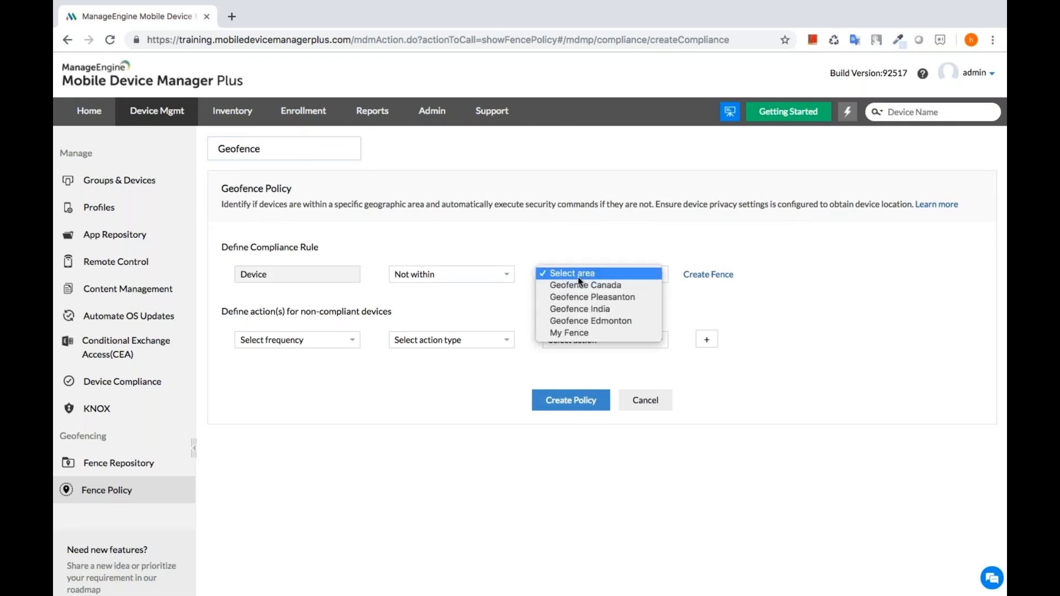
left_click(576, 334)
left_click(318, 341)
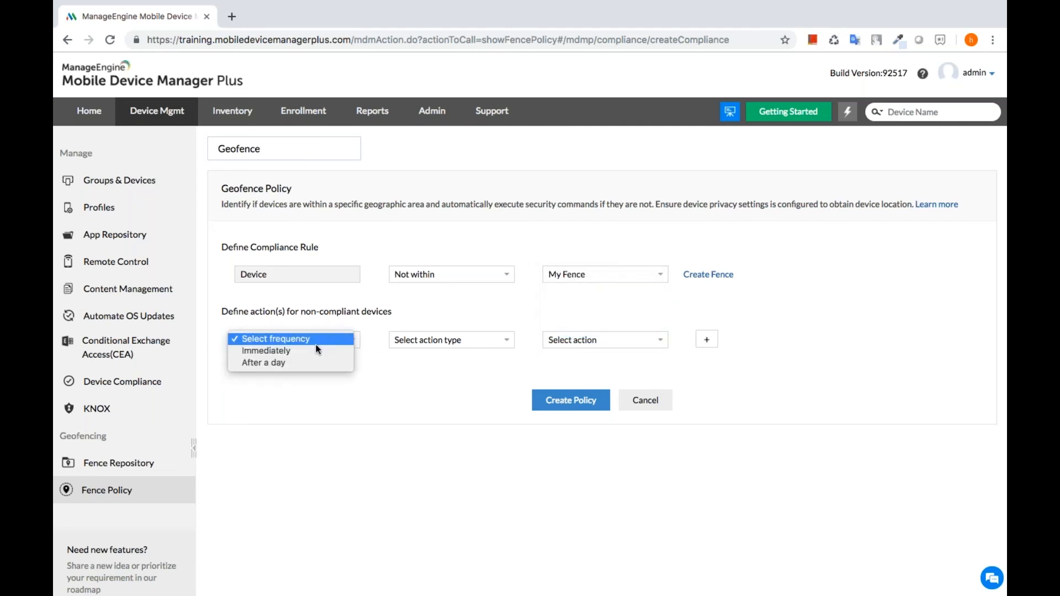
left_click(314, 350)
left_click(447, 338)
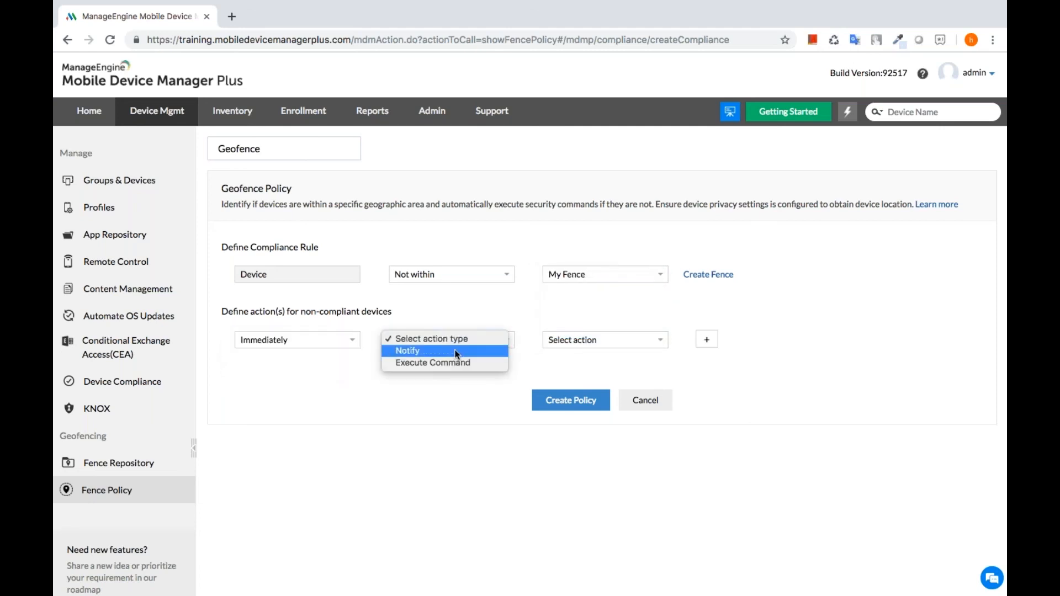
left_click(436, 351)
left_click(569, 340)
- E-mail the admin at the IT admin's address, also alerting the user about non-compliance
left_click(589, 352)
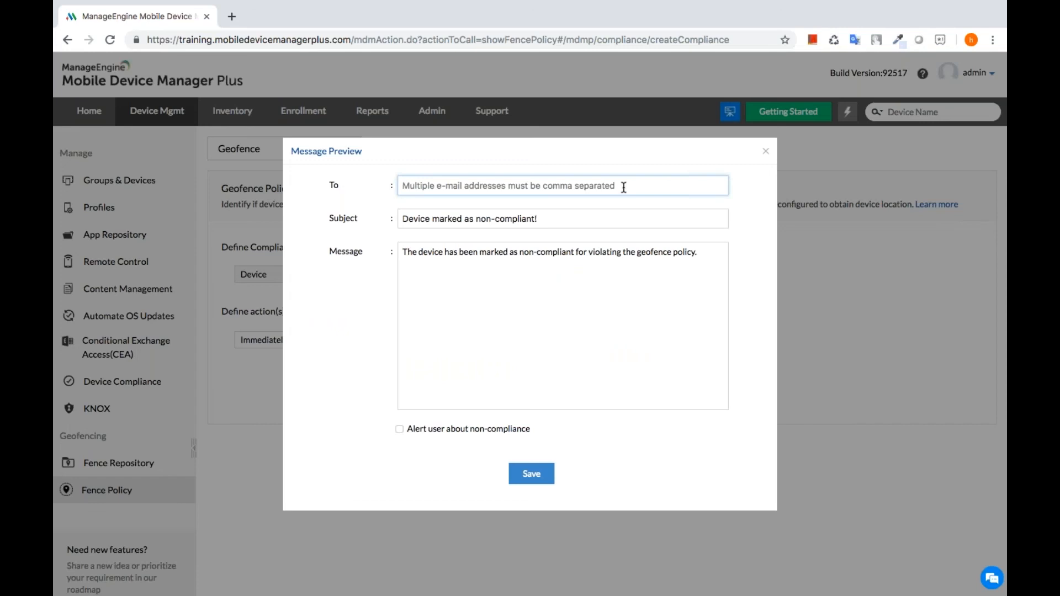
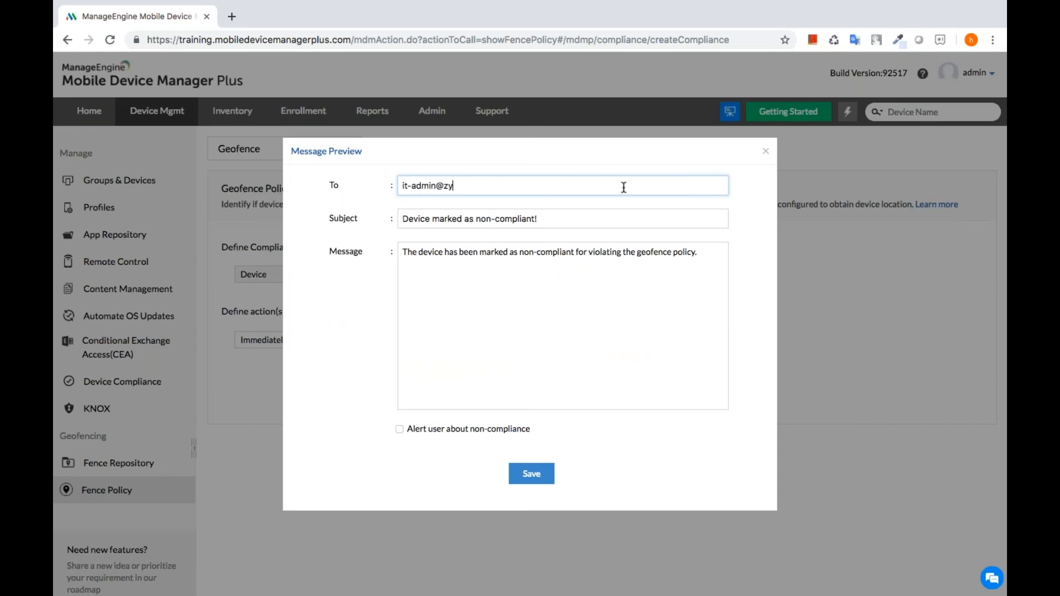
left_click(399, 430)
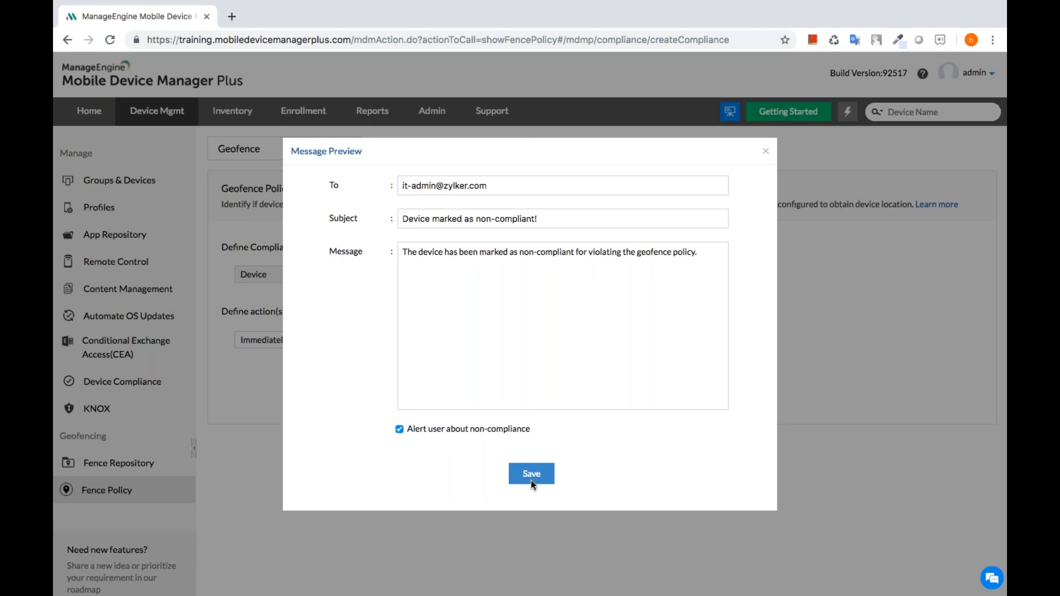
left_click(765, 152)
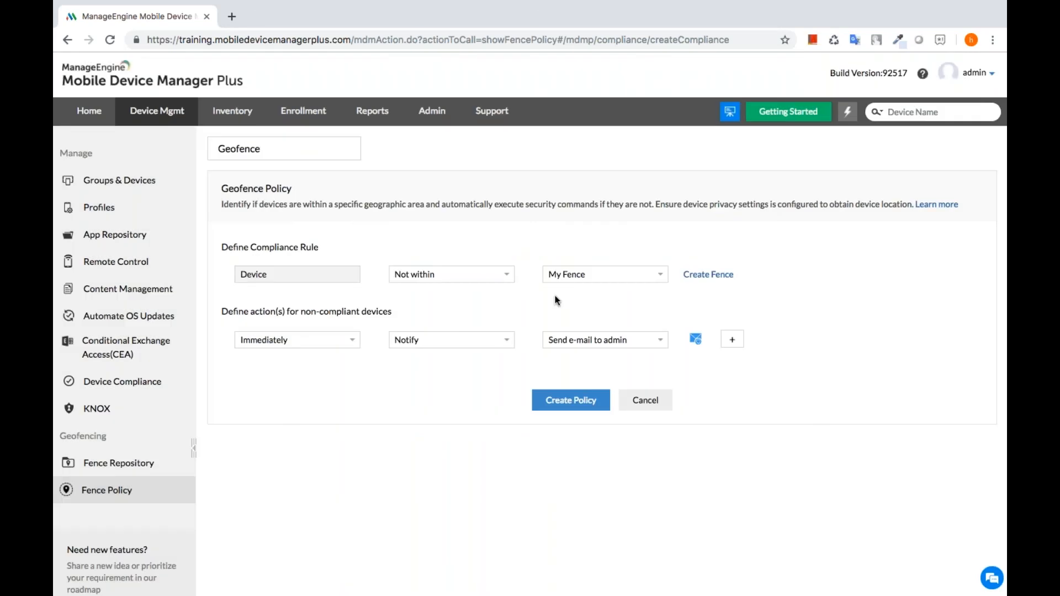
- Add a second non-compliance action set to run after a day with action type Execute Command
left_click(734, 345)
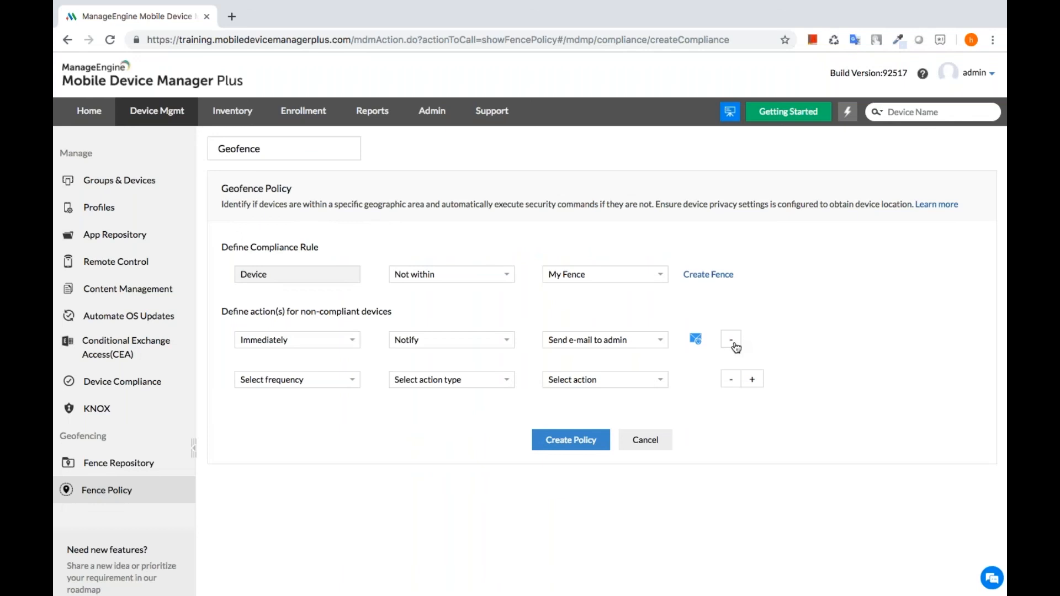
left_click(282, 385)
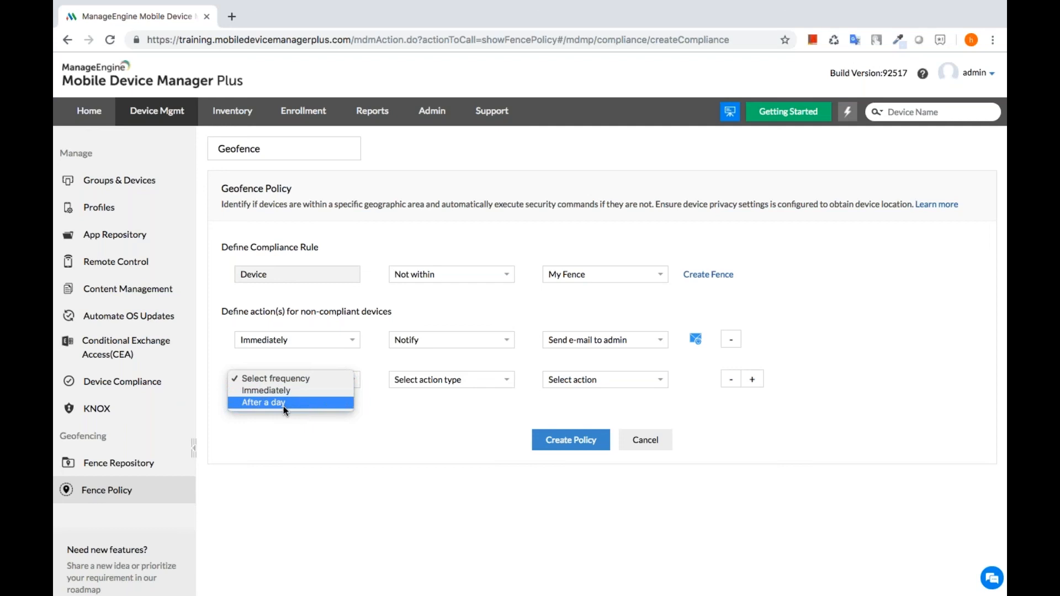
left_click(284, 403)
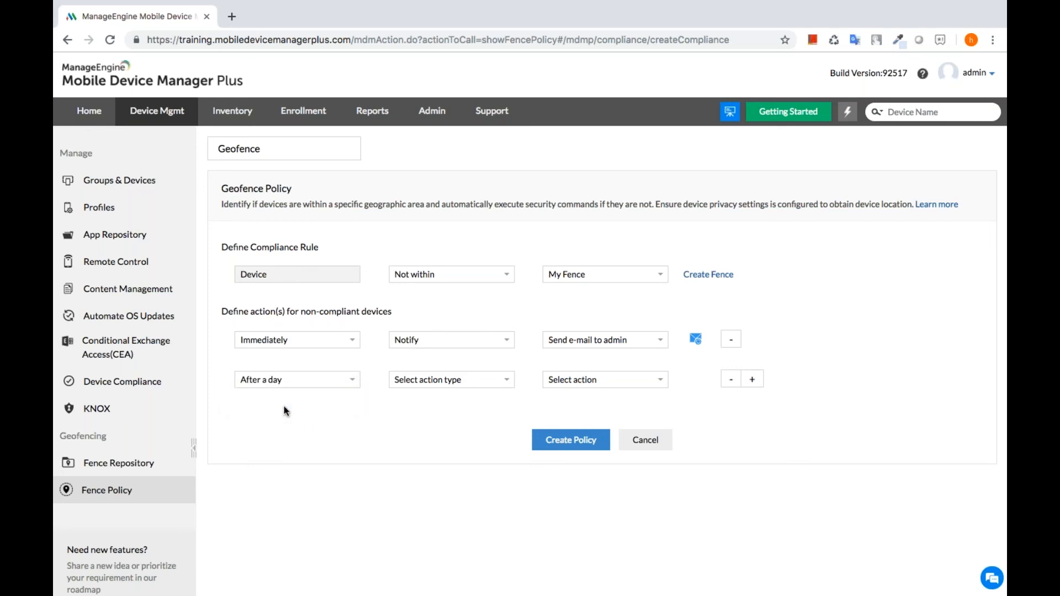
left_click(432, 381)
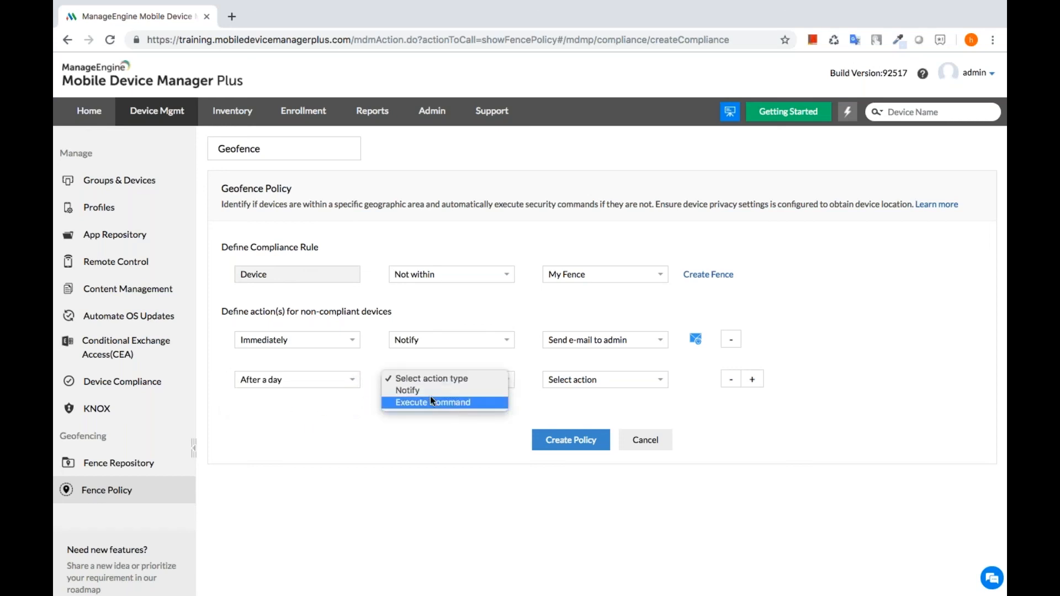
left_click(431, 398)
left_click(587, 379)
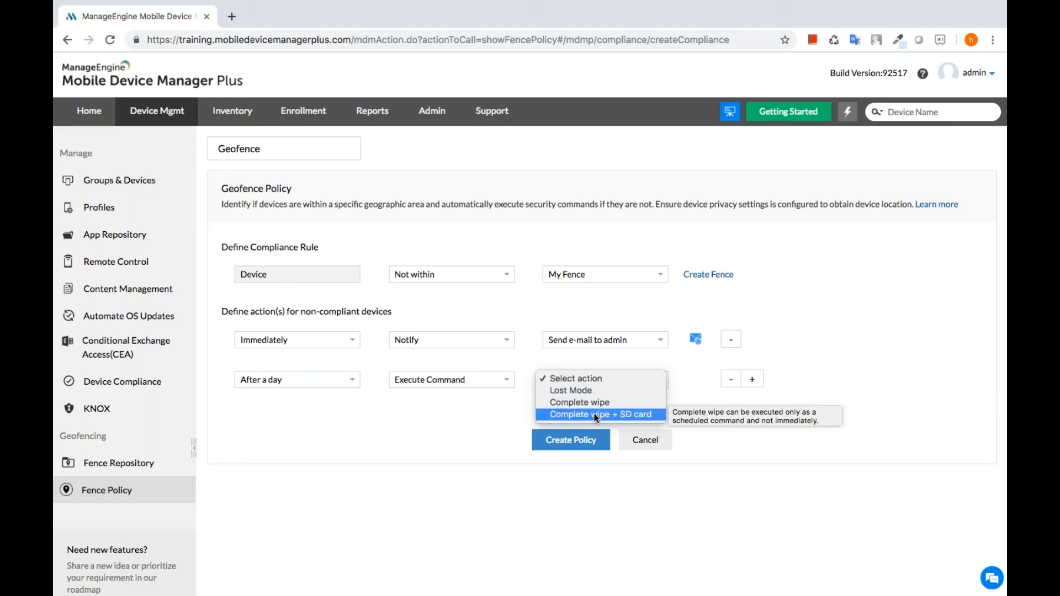
- Choose Lost Mode as the command, with a contact phone number and 044- area code in the lock-screen message
left_click(579, 389)
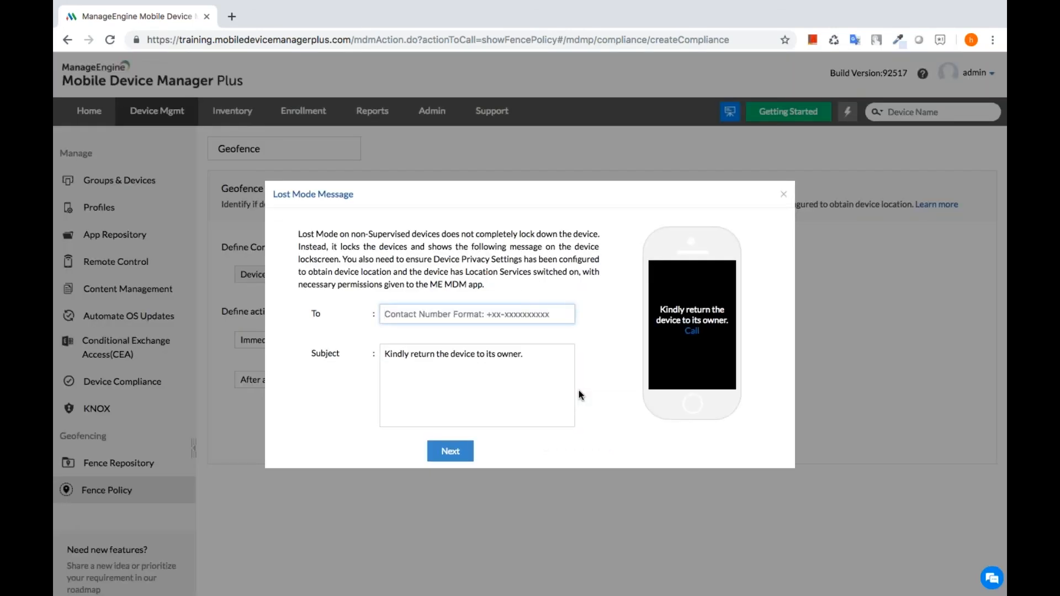
type("9876543")
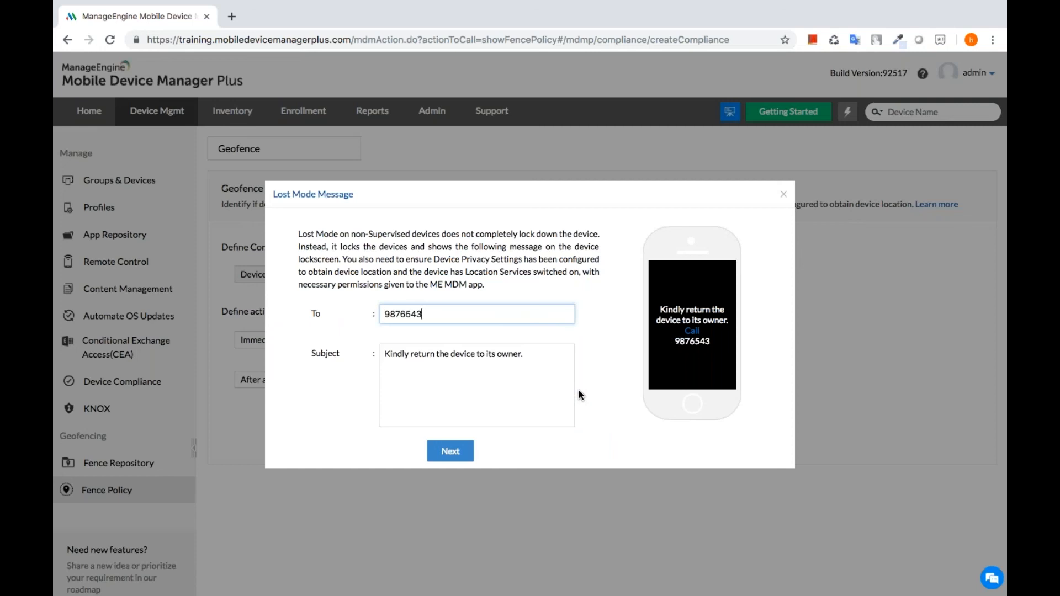
type("210")
left_click(450, 452)
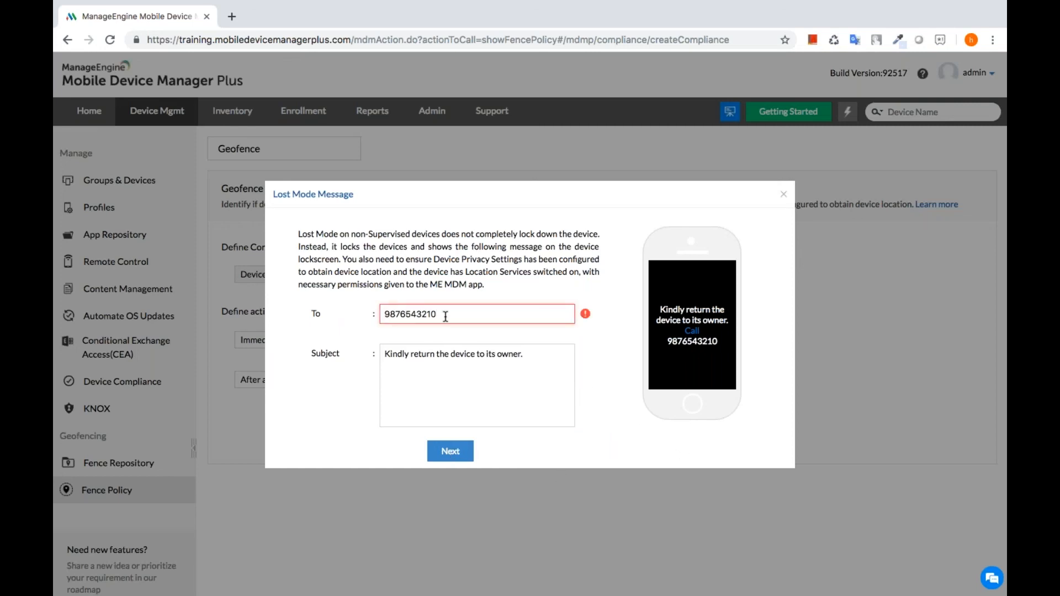
left_click(385, 313)
type("0")
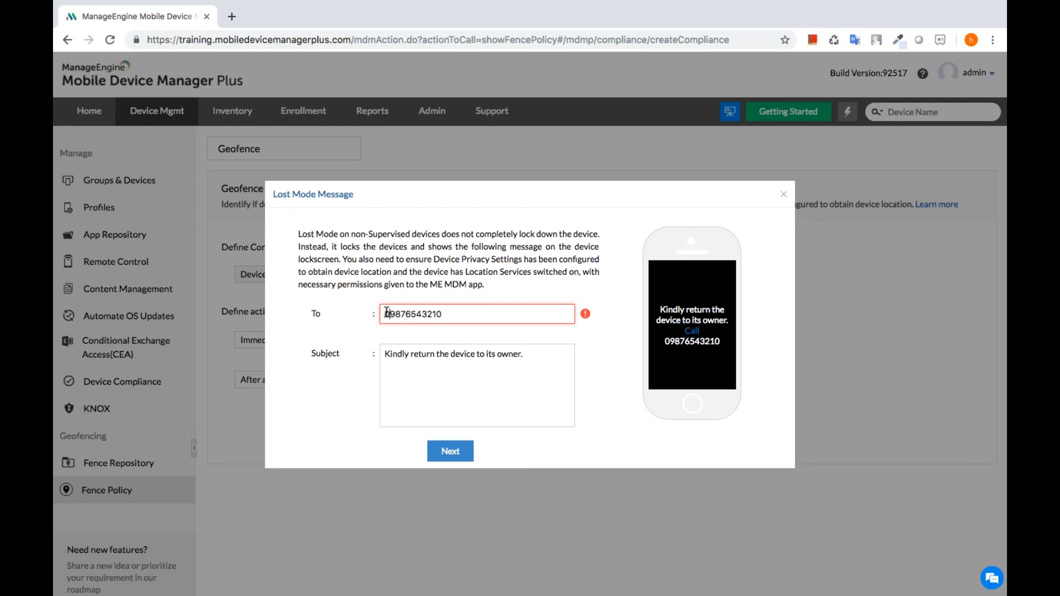
type("44-")
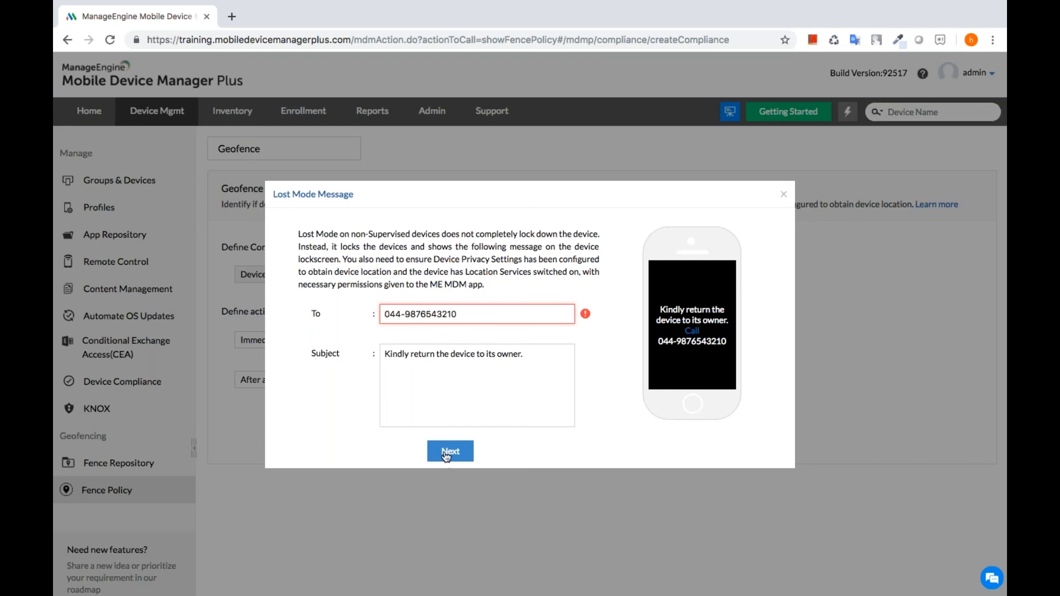
left_click(783, 195)
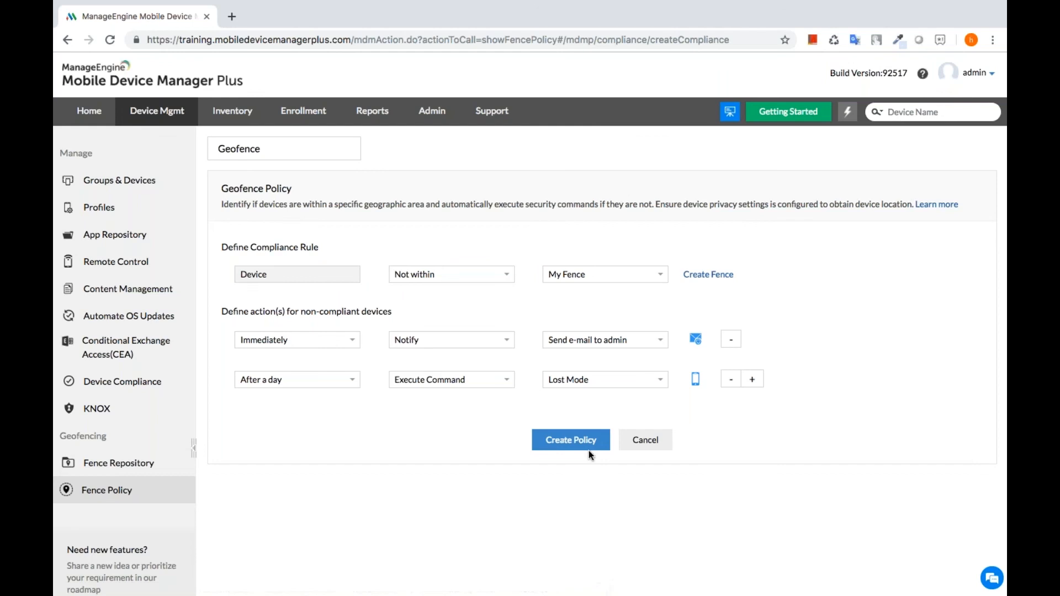
- Create the Geofence policy and associate the Contractors group with it
left_click(566, 441)
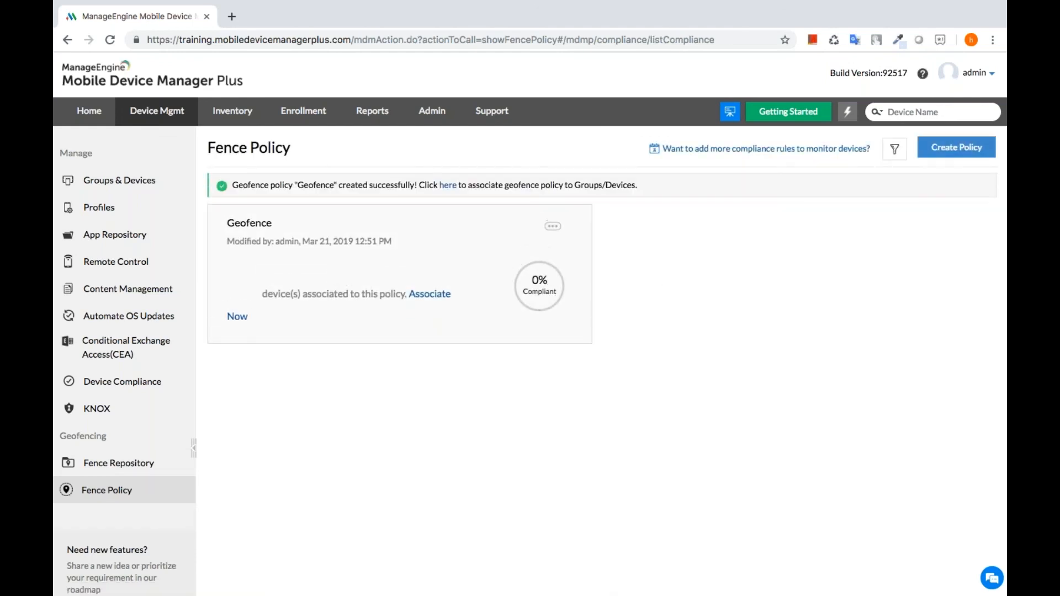
left_click(554, 228)
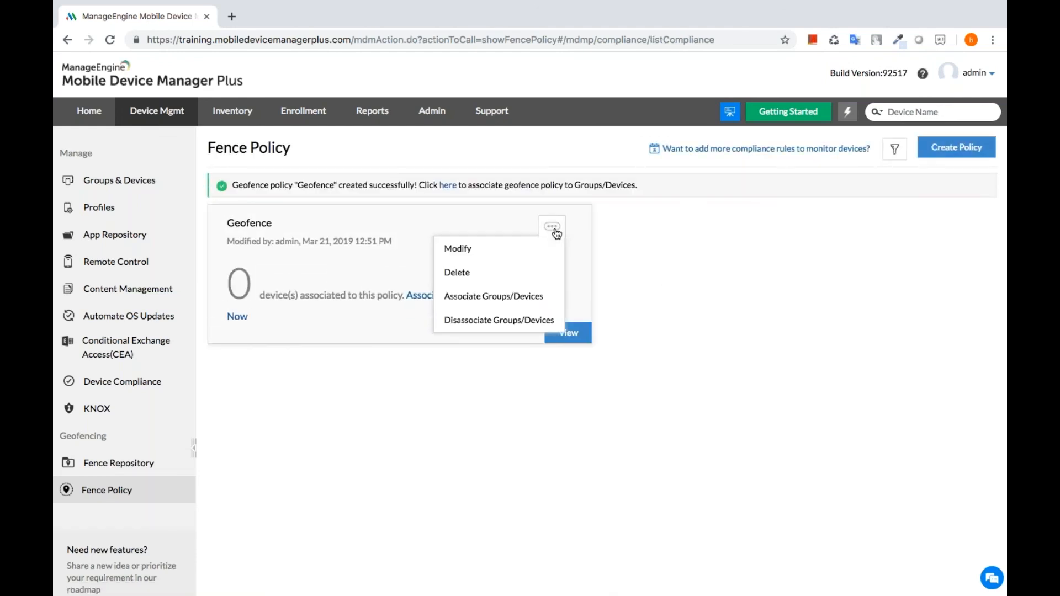
left_click(496, 299)
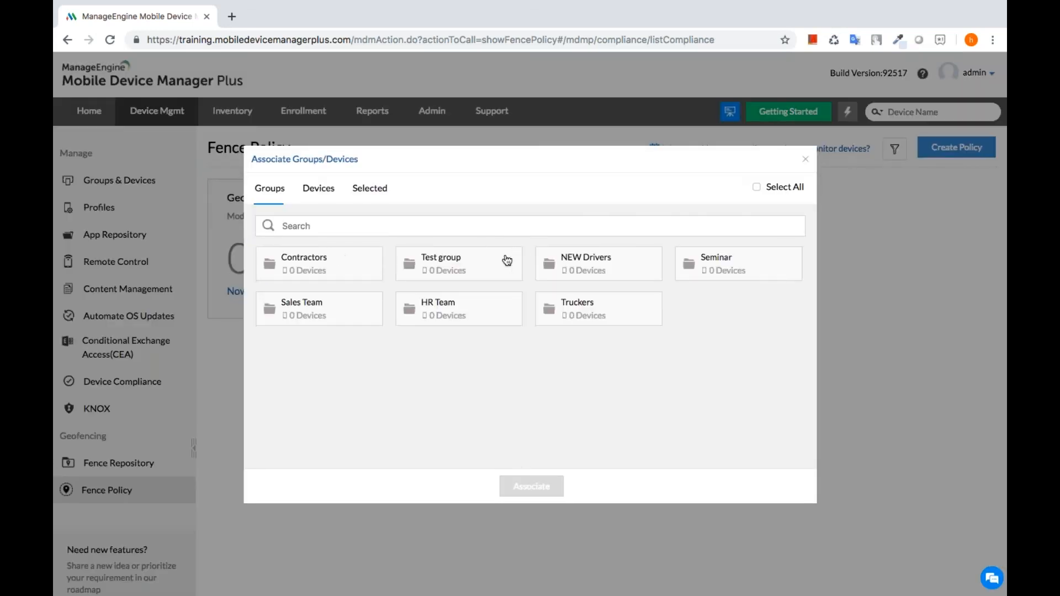
left_click(367, 272)
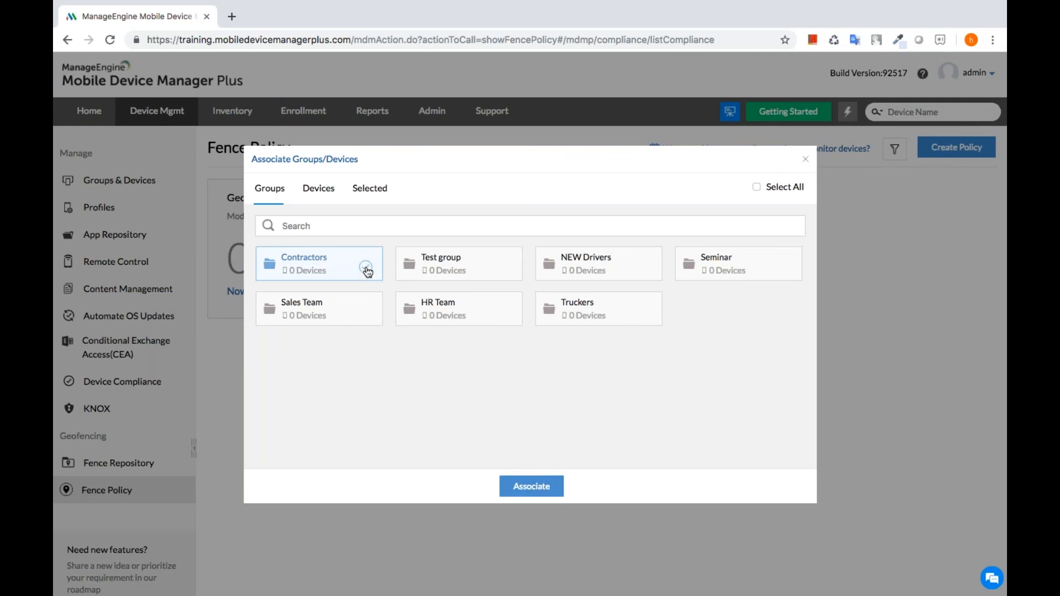
left_click(533, 489)
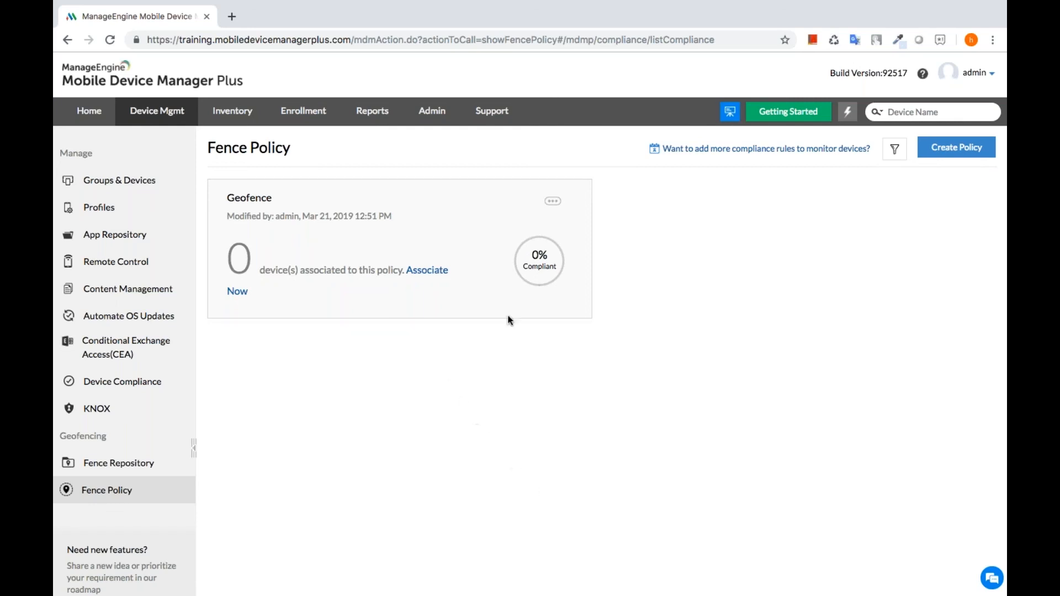
- View the Geofence policy's rules, then advance the presentation to the next slide
mouse_move(493, 283)
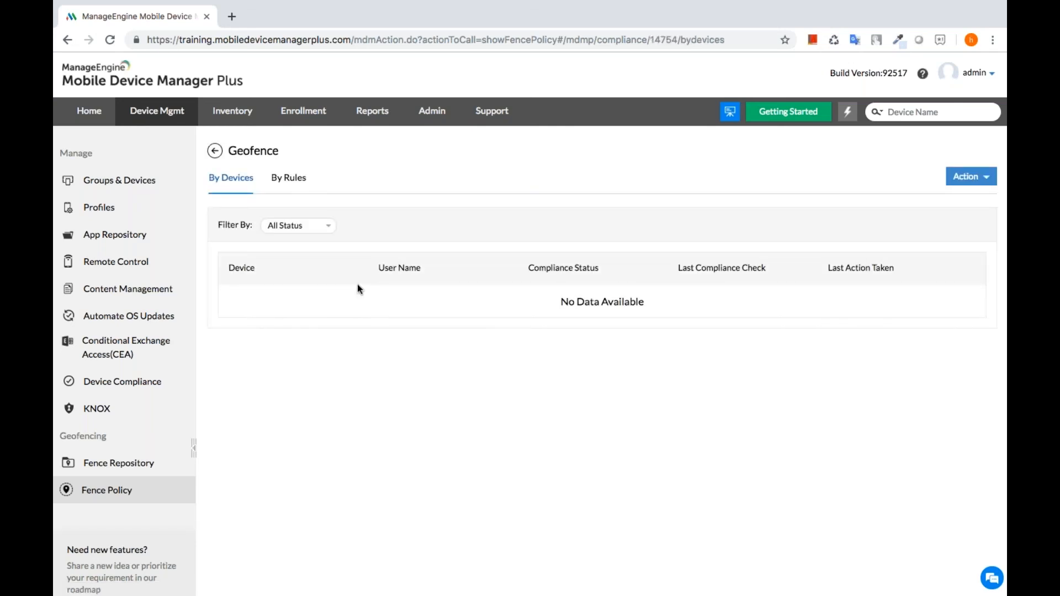
left_click(300, 180)
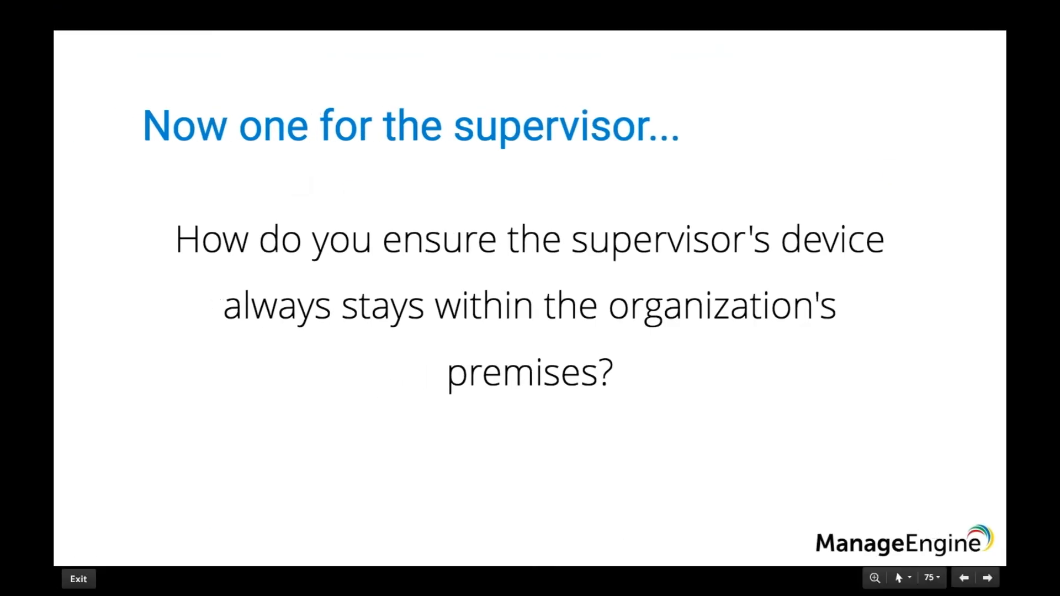
key("Right")
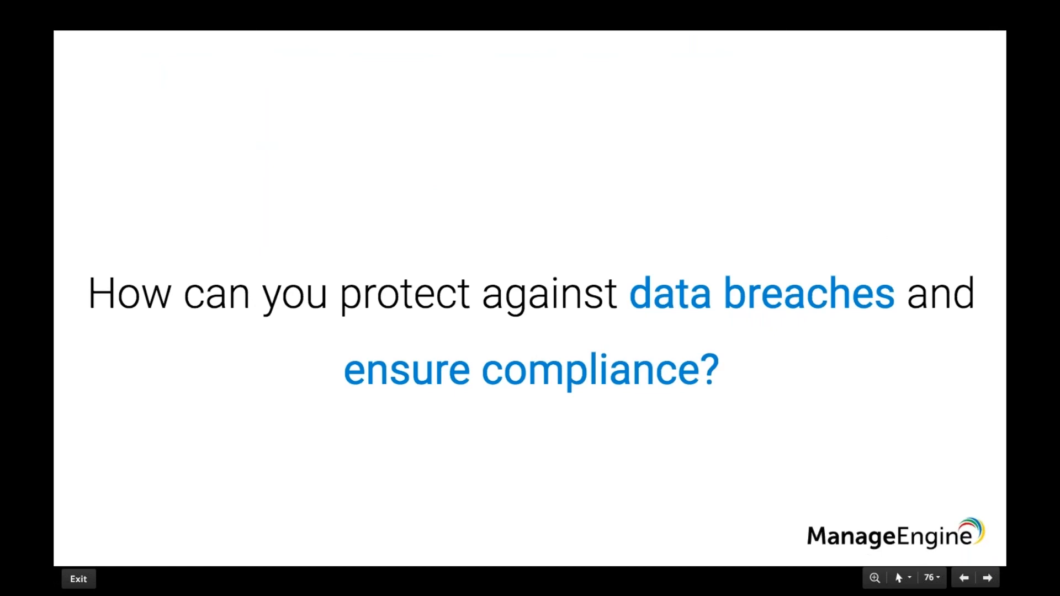
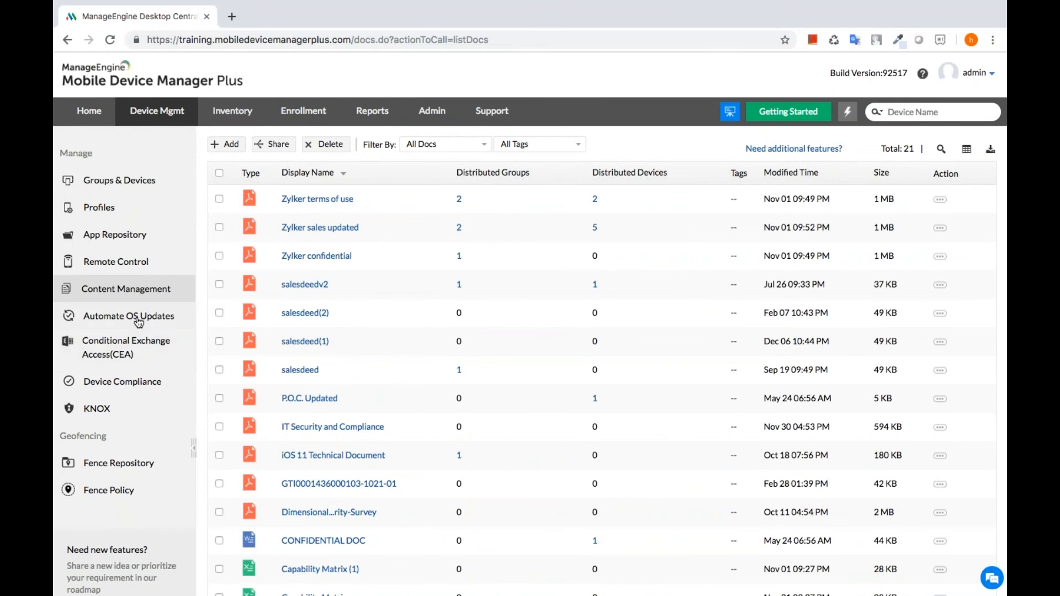
- Show the Automate OS Updates list of 25 OS update policies under Device Mgmt
left_click(138, 321)
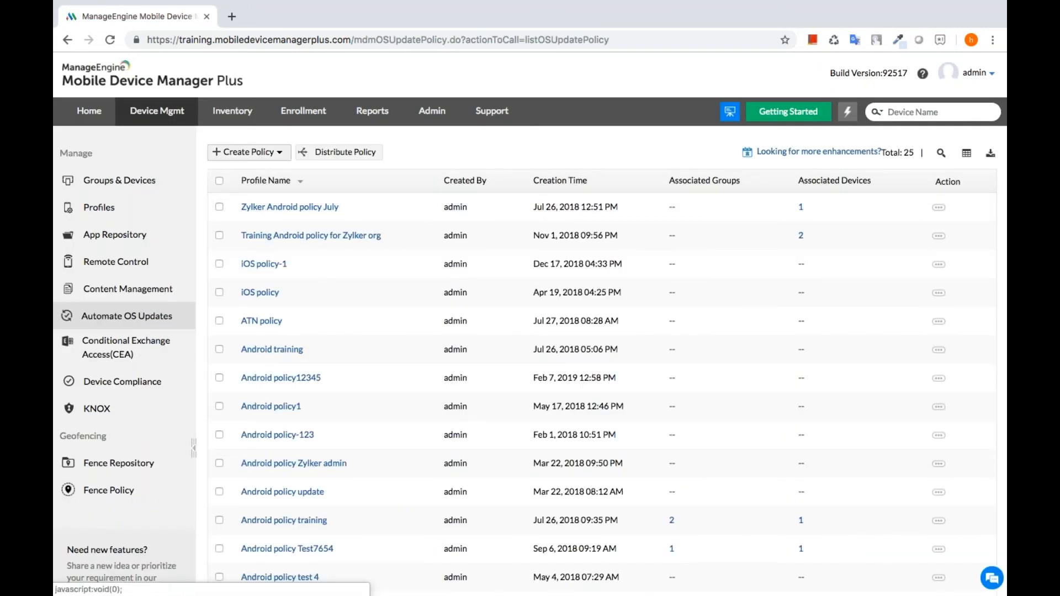
left_click(248, 152)
left_click(259, 196)
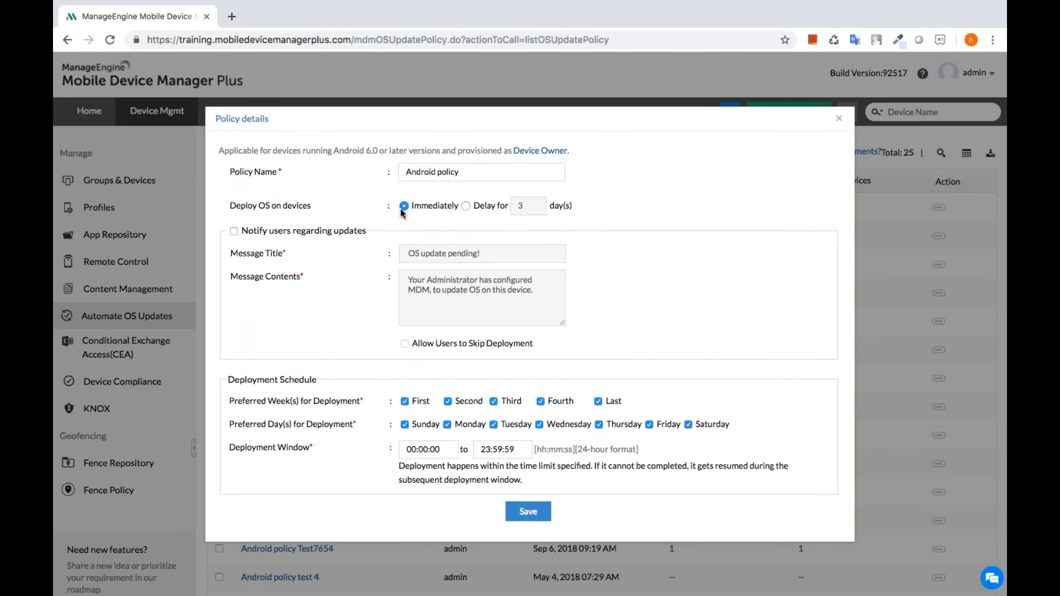
left_click(466, 207)
left_click(840, 121)
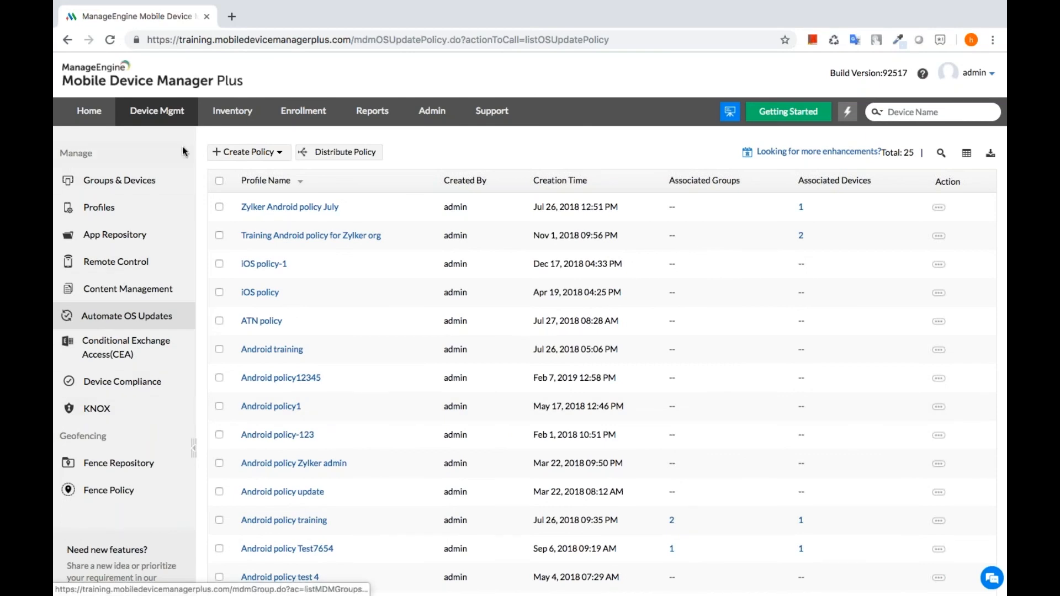
- Open the Note 5 from the device inventory and choose Enable Lost Mode from its actions
left_click(232, 114)
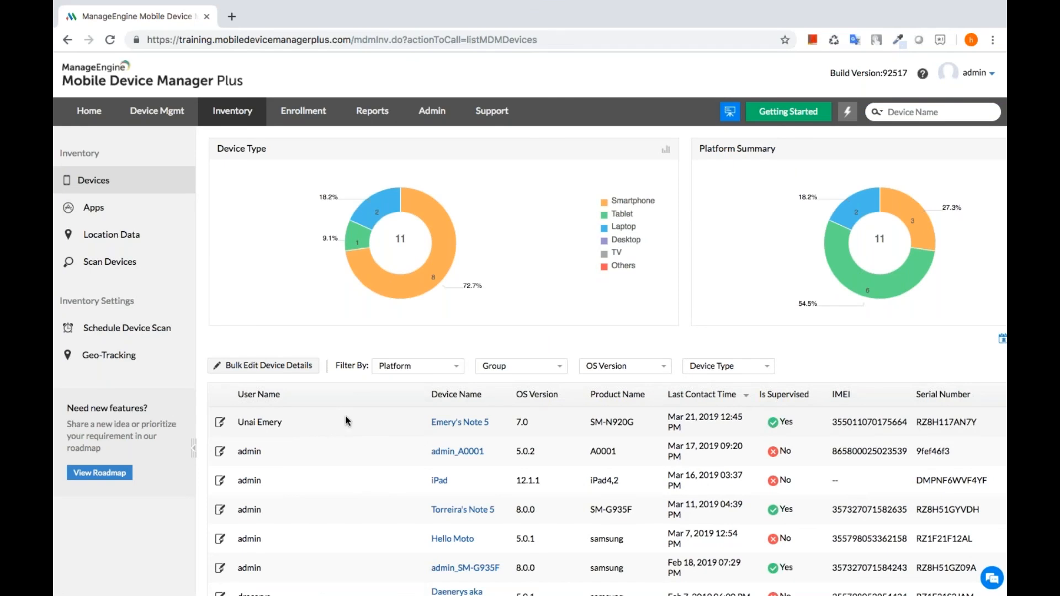
left_click(441, 429)
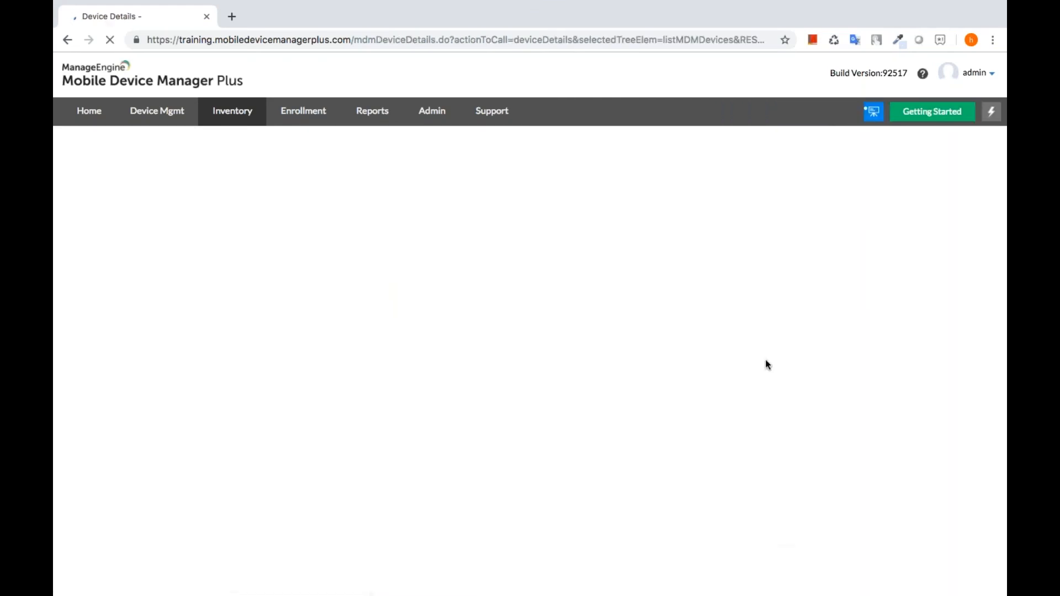
left_click(966, 195)
mouse_move(942, 212)
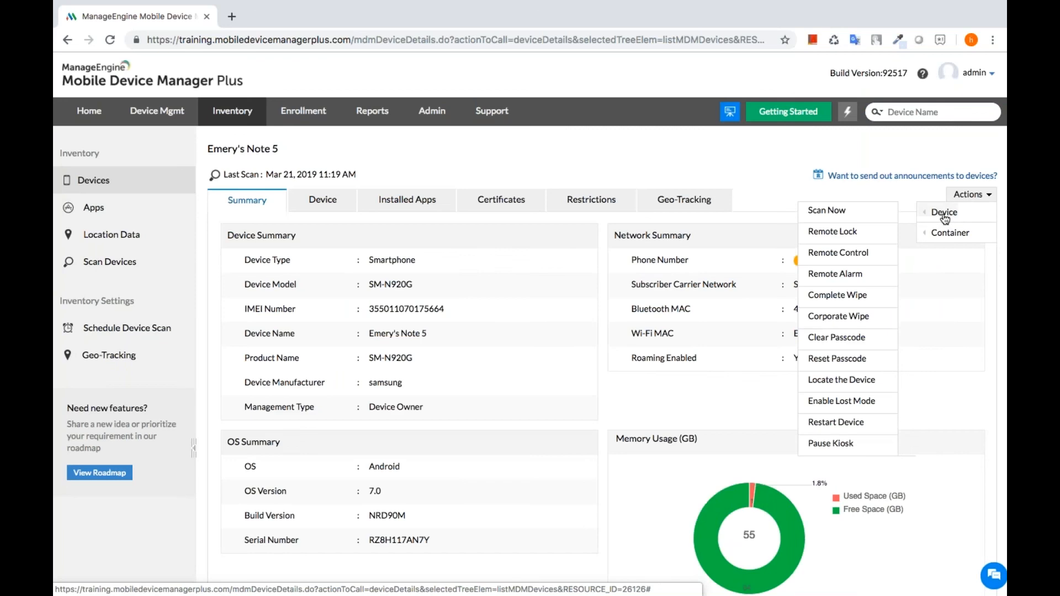
left_click(855, 403)
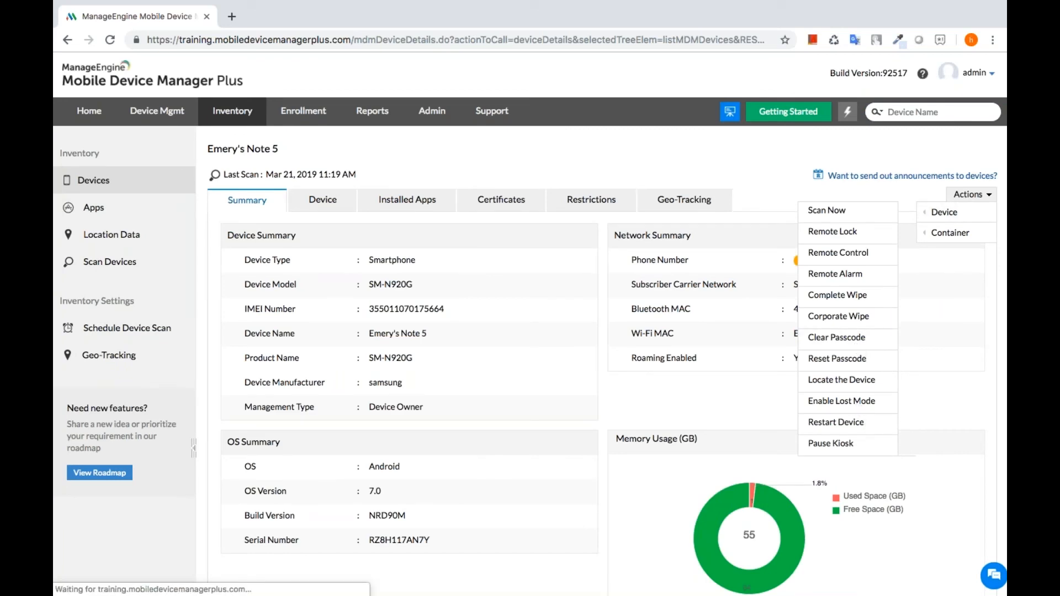
- Fill in the second saved contact number and move on to entering a new passcode
left_click(537, 304)
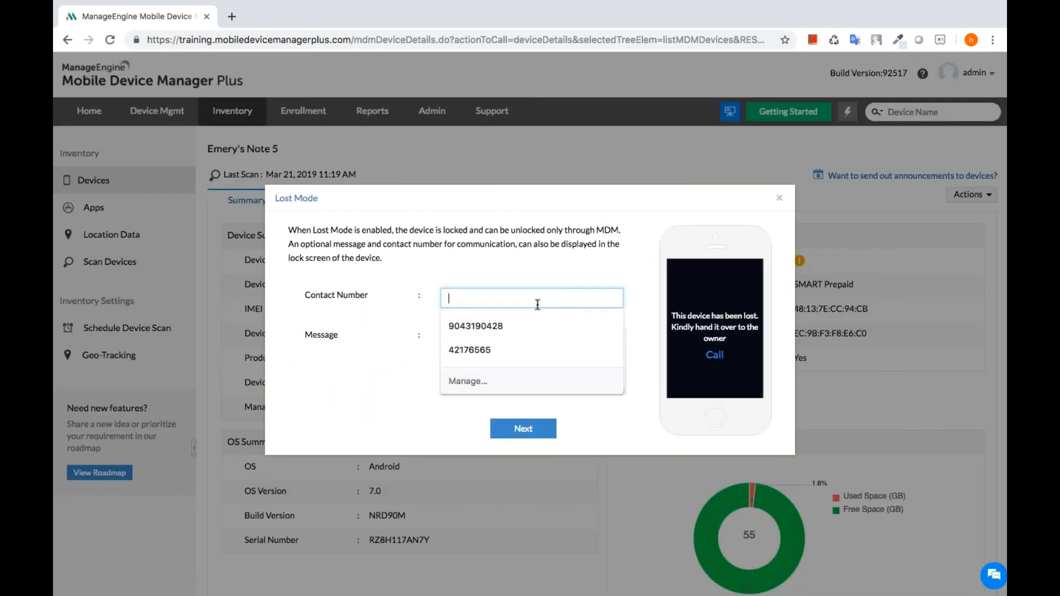
key("Down")
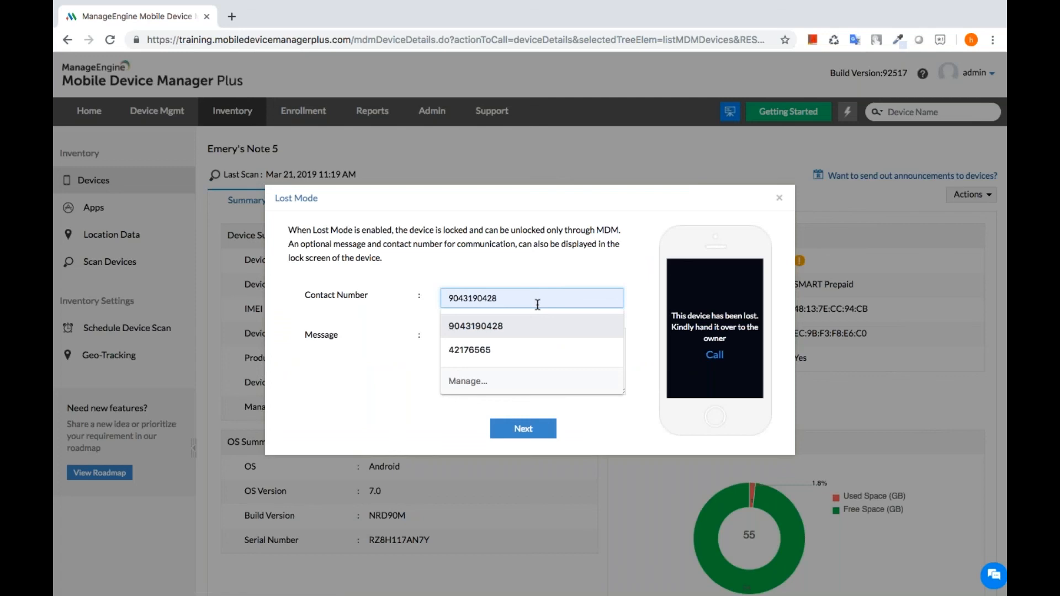
left_click(485, 350)
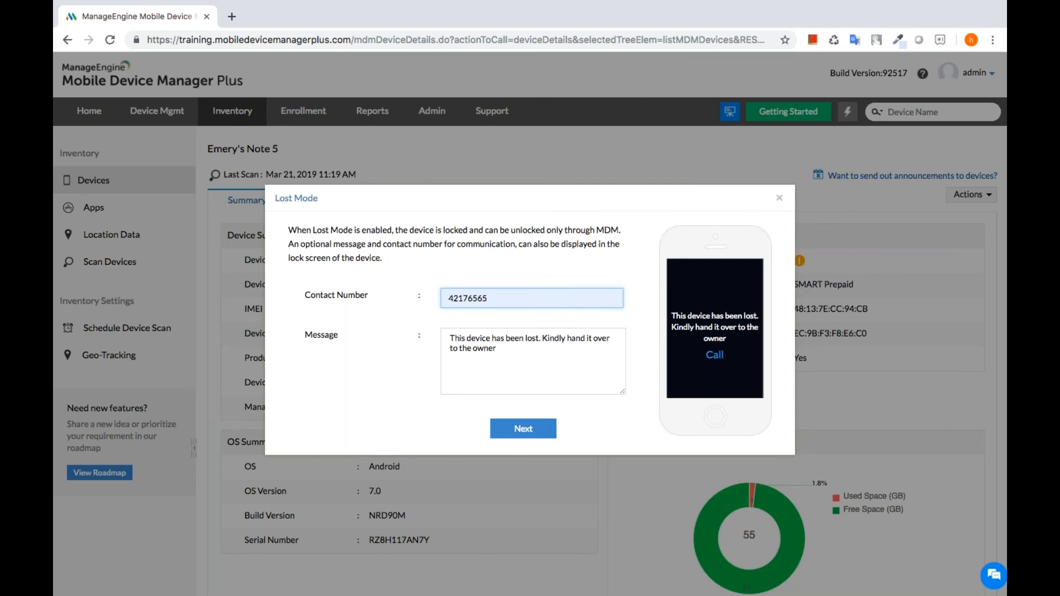
left_click(526, 419)
left_click(491, 284)
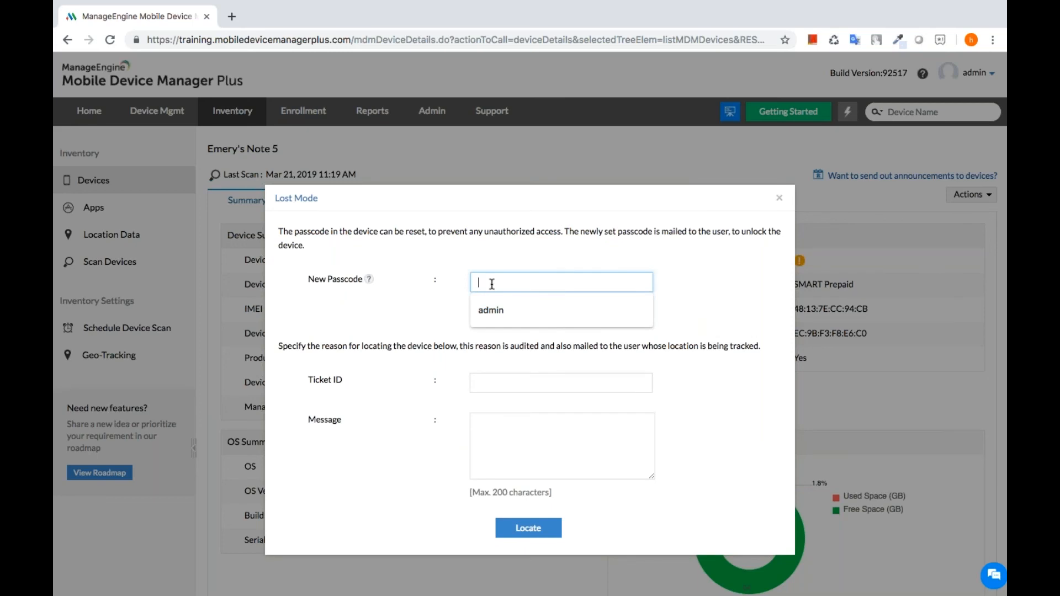
- Fill in the saved passcode and ticket ID, add the message 'Device lost', and lock the device
left_click(492, 315)
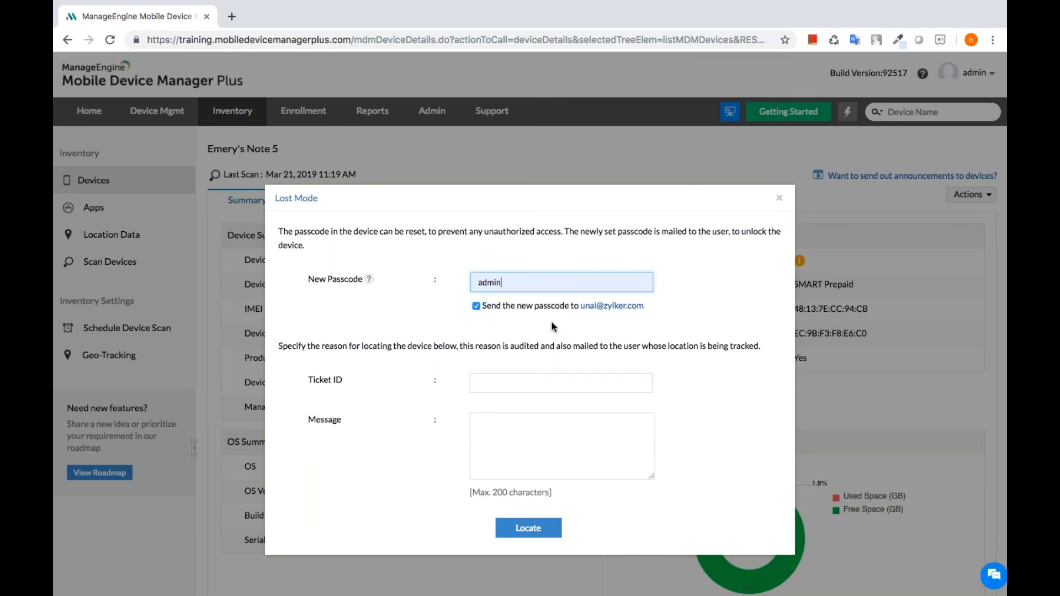
left_click(507, 381)
left_click(496, 408)
left_click(496, 454)
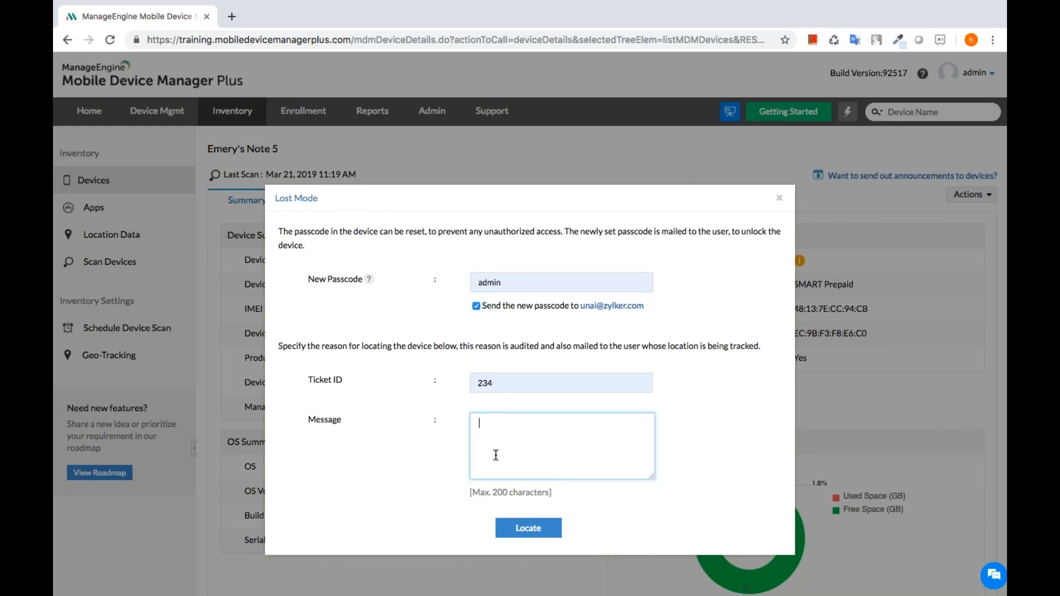
type("Device lost")
left_click(525, 530)
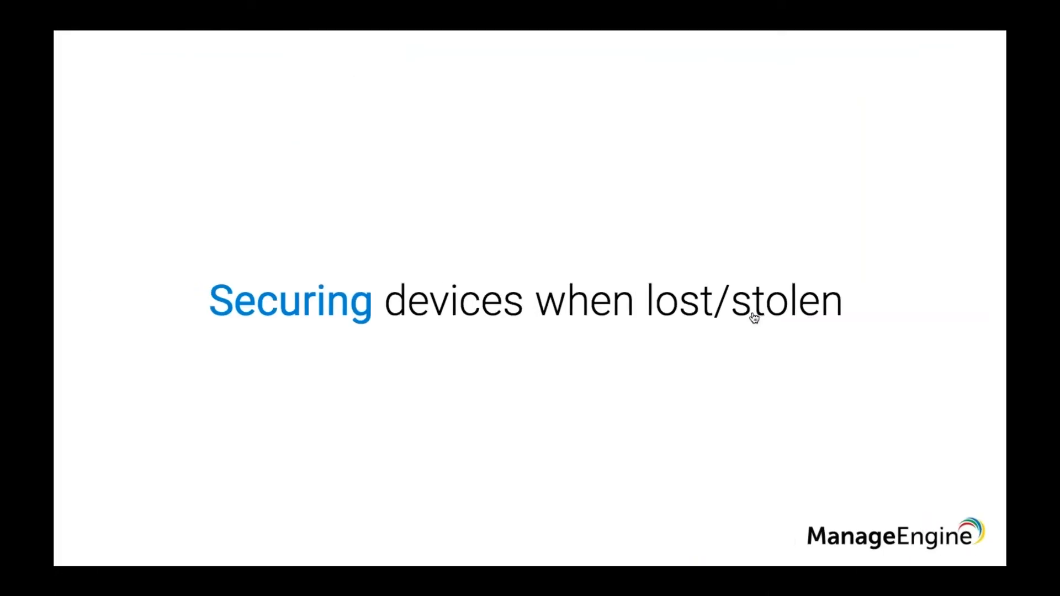
- Advance through the Lost Mode and Scenarios & Solutions slides to Scenario 1
key("Right")
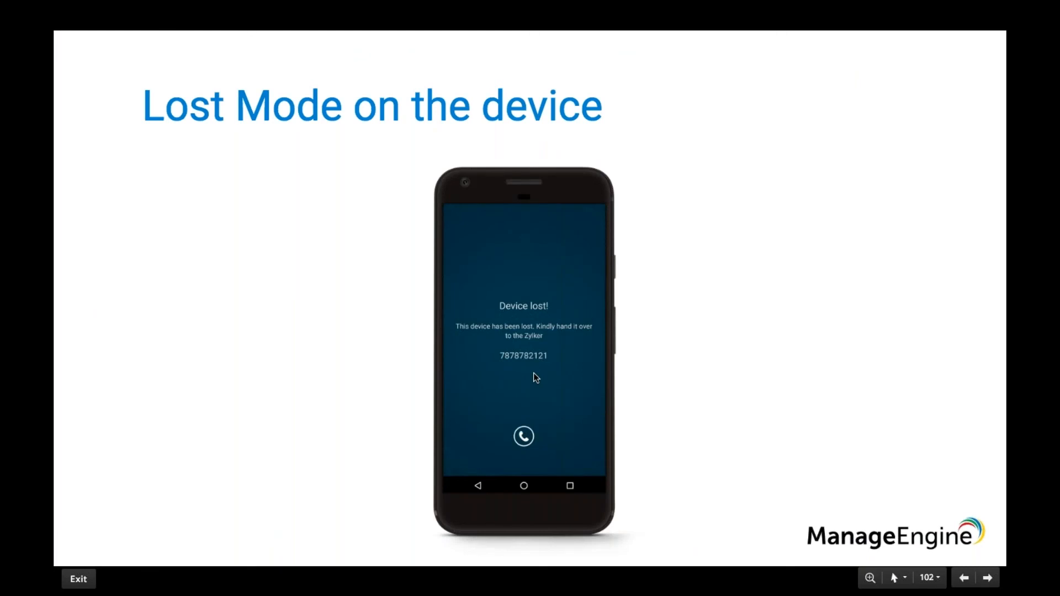
key("Right")
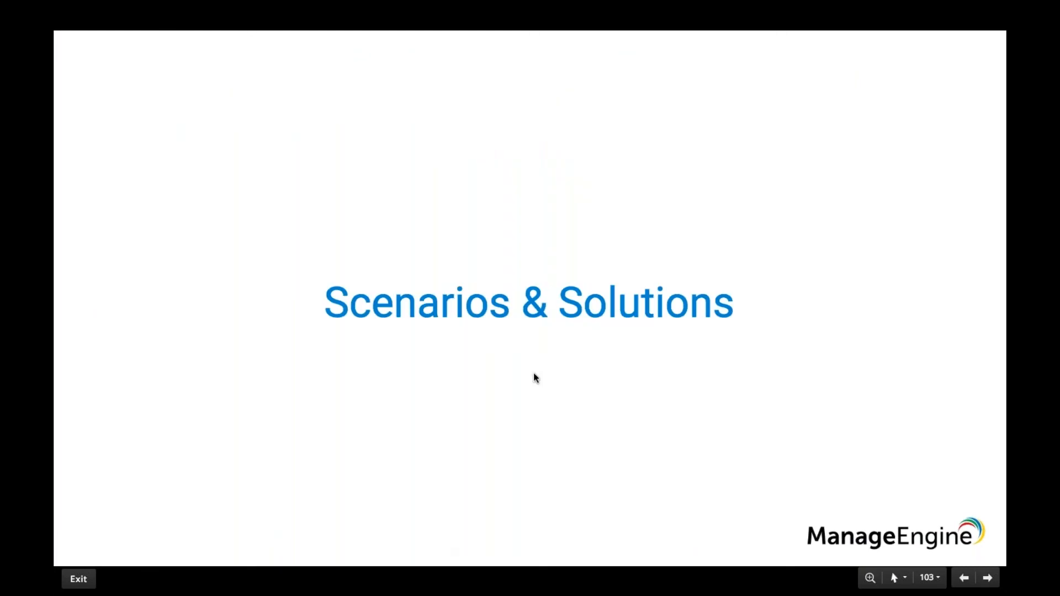
key("Right")
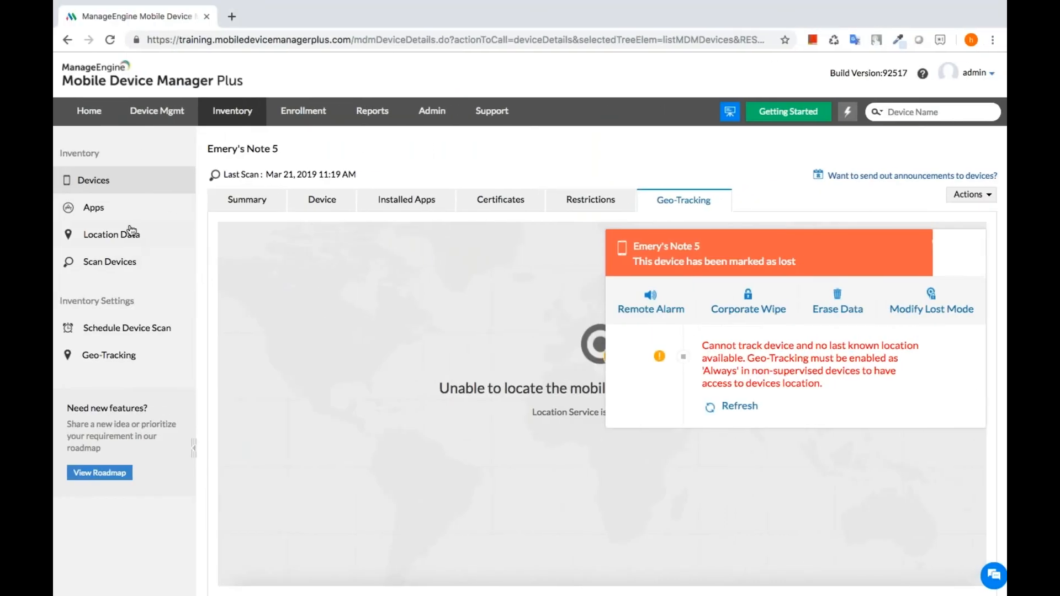
- Keep 'Uninstall Immediately' in the Apps inventory blacklist settings and save with the notification options
left_click(113, 210)
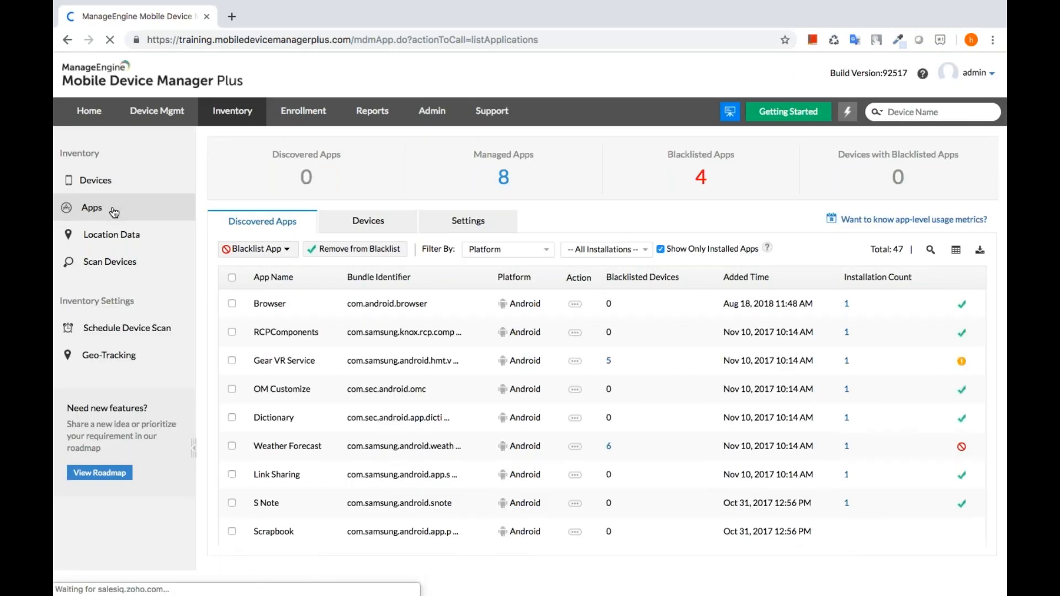
left_click(232, 304)
left_click(284, 252)
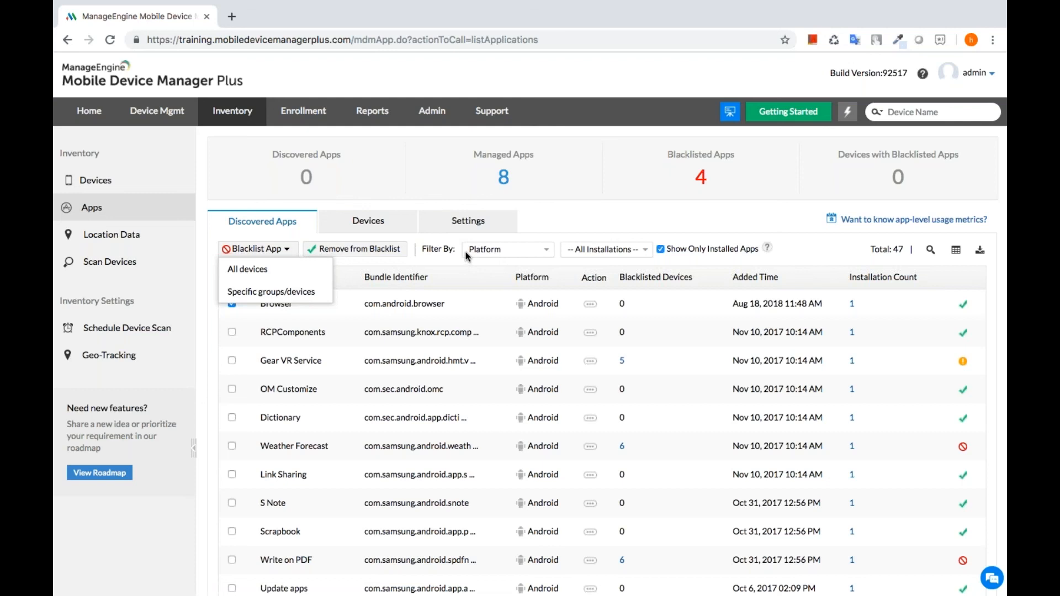
left_click(460, 229)
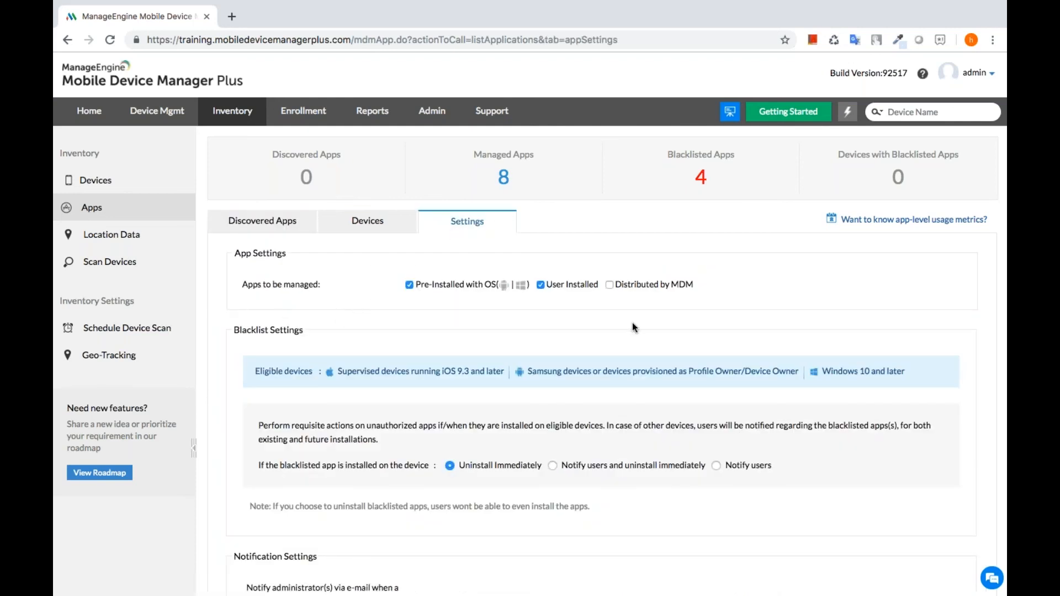
scroll(641, 322, "down", 5)
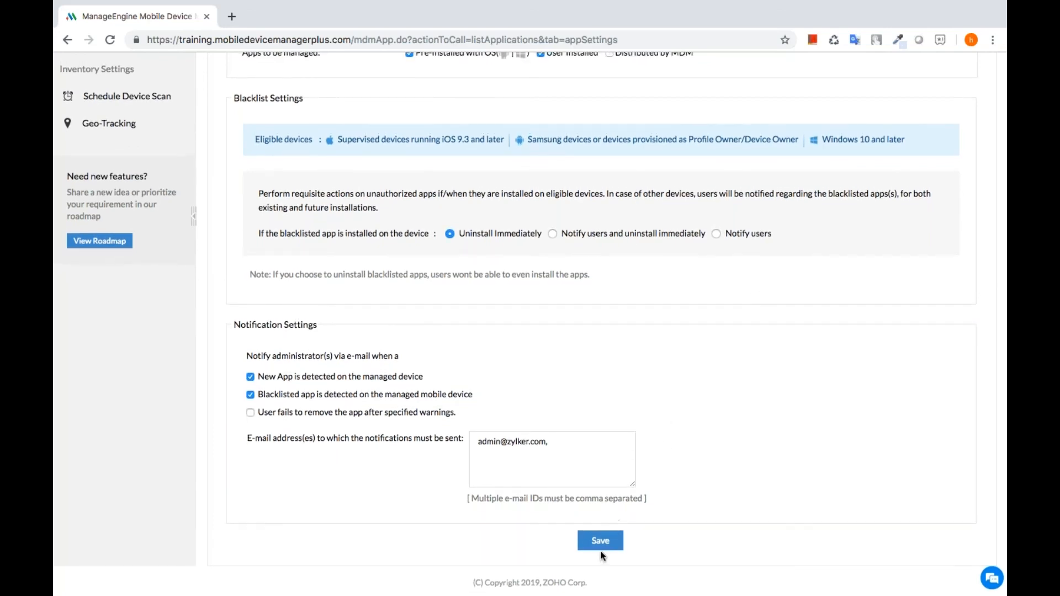
left_click(601, 548)
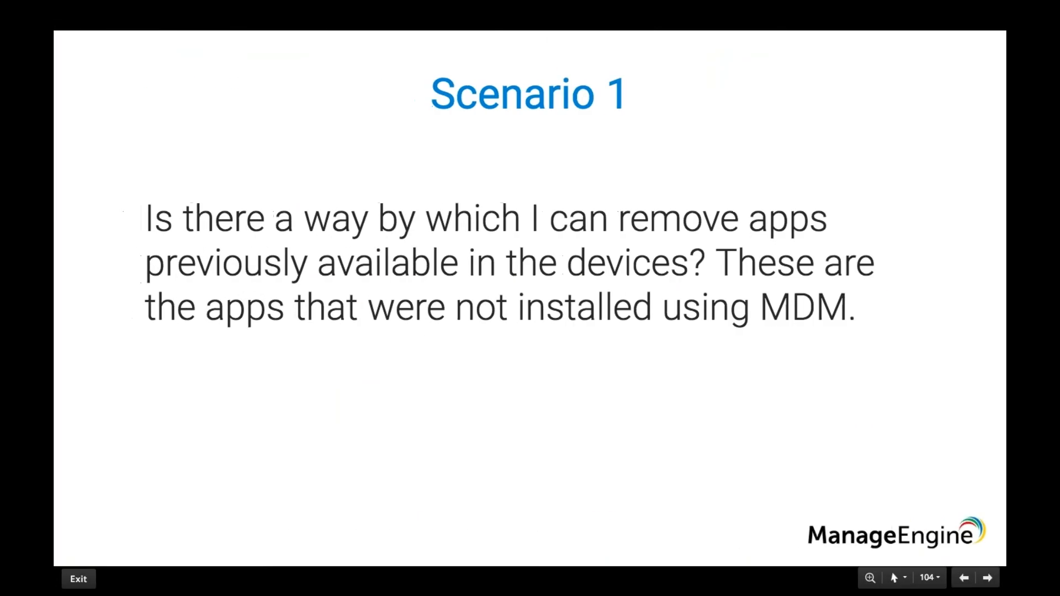
- Advance the slideshow to Scenario 2 on restricting specific websites
key("Right")
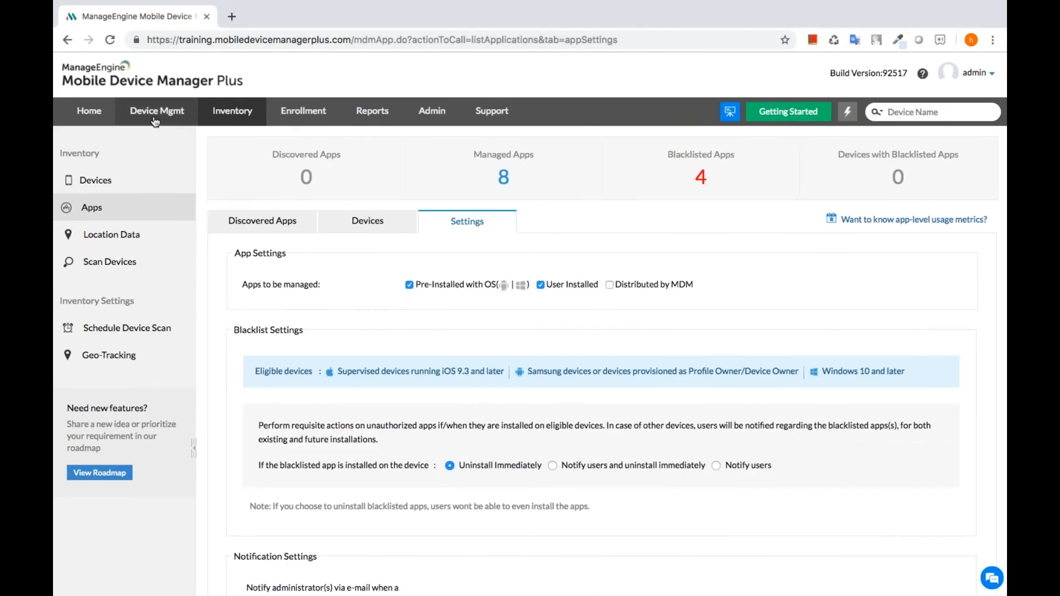
- Create a new Android profile from Device Mgmt's Profiles list
left_click(155, 120)
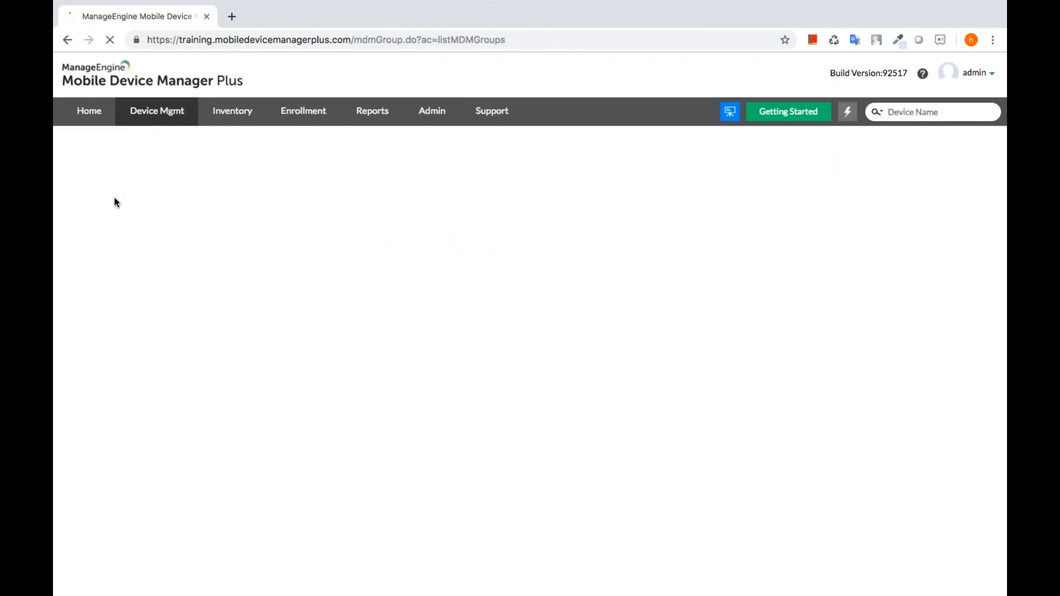
left_click(110, 213)
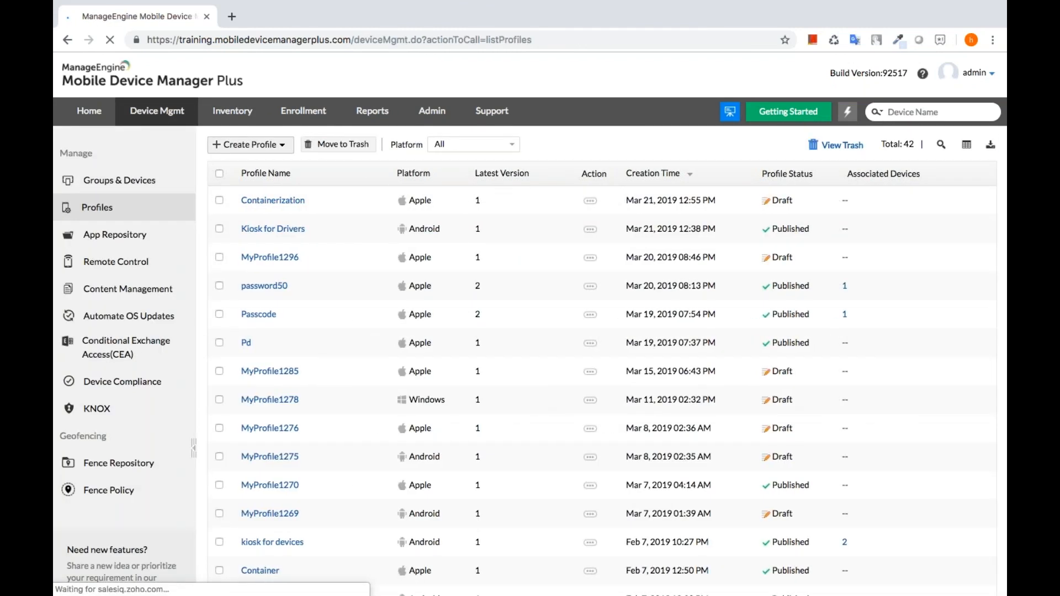
left_click(245, 145)
left_click(245, 186)
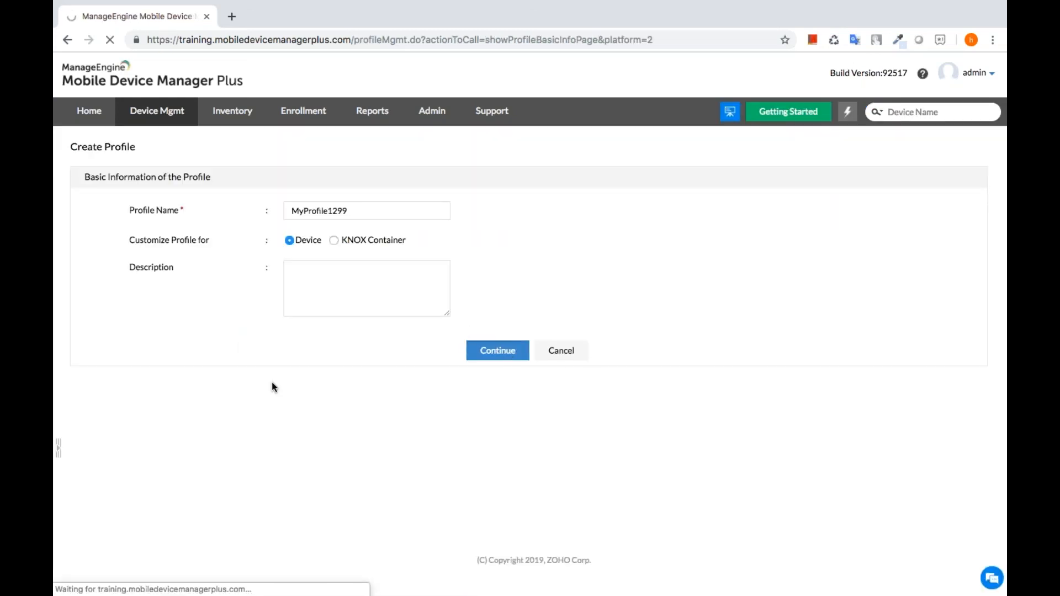
scroll(156, 387, "down", 2)
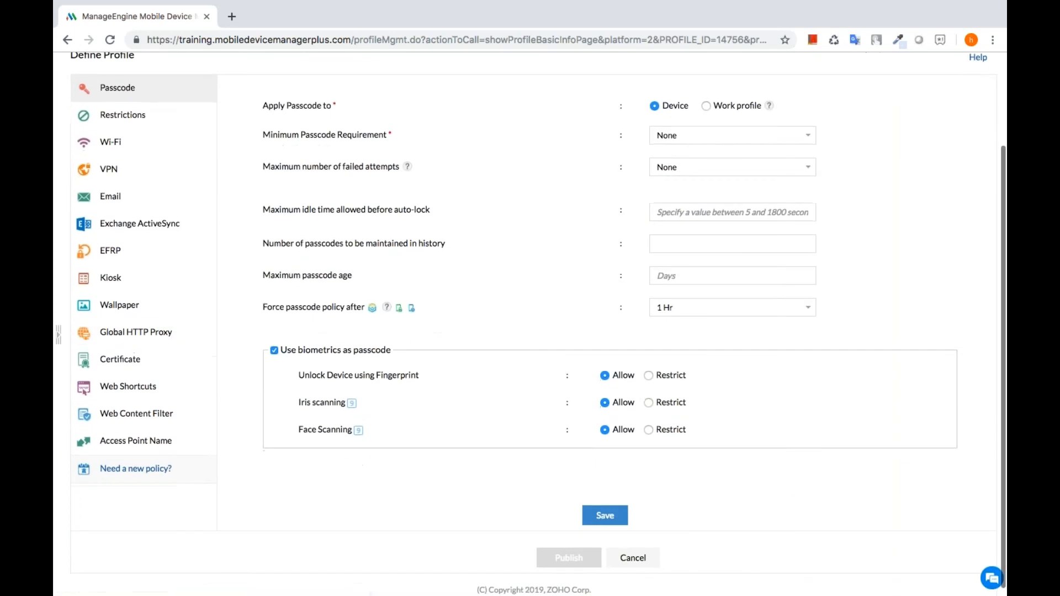
left_click(156, 409)
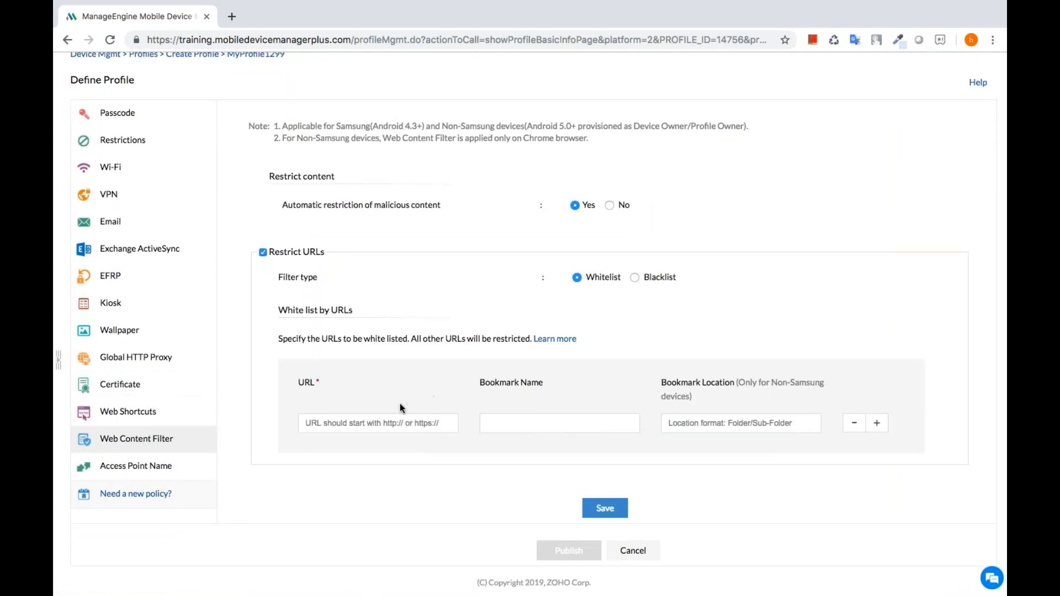
left_click(634, 276)
left_click(386, 425)
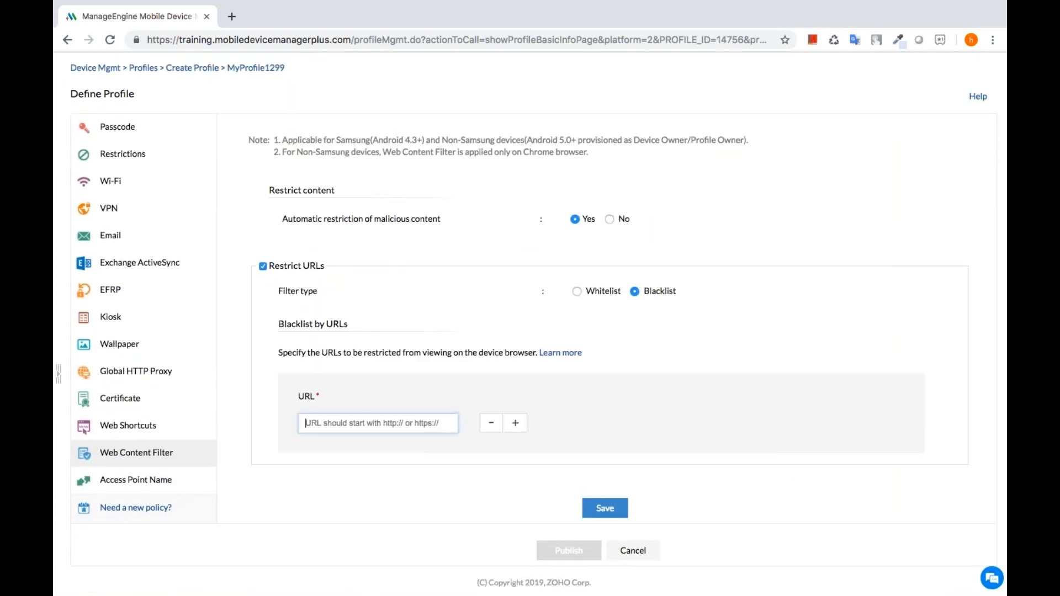
type("http://youtu")
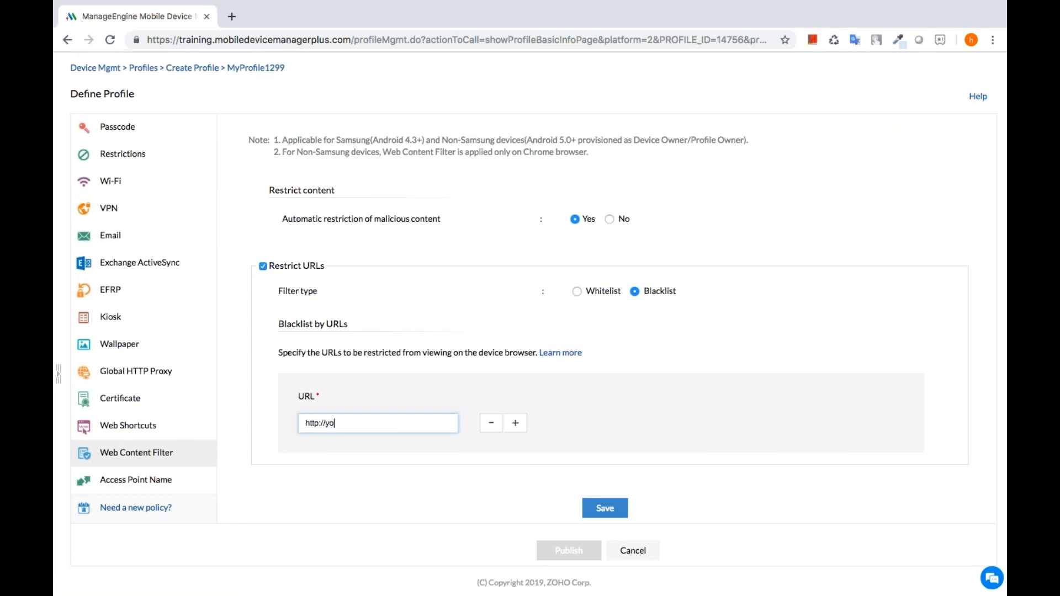
type("be.com")
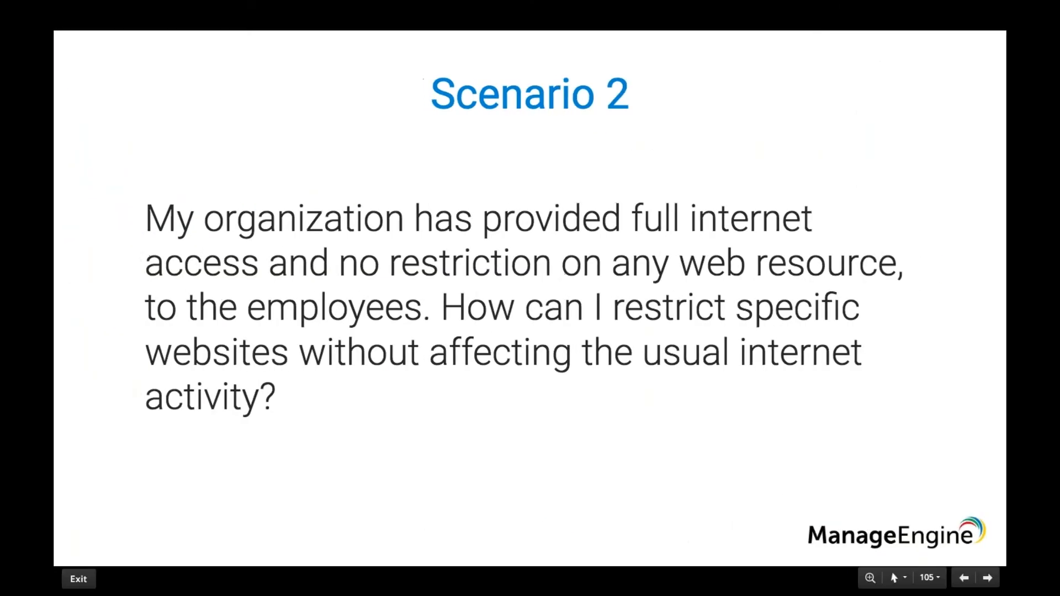
- Advance to the Scenario 3 certificates slide and show MyProfile1299's Certificate policy
key("Right")
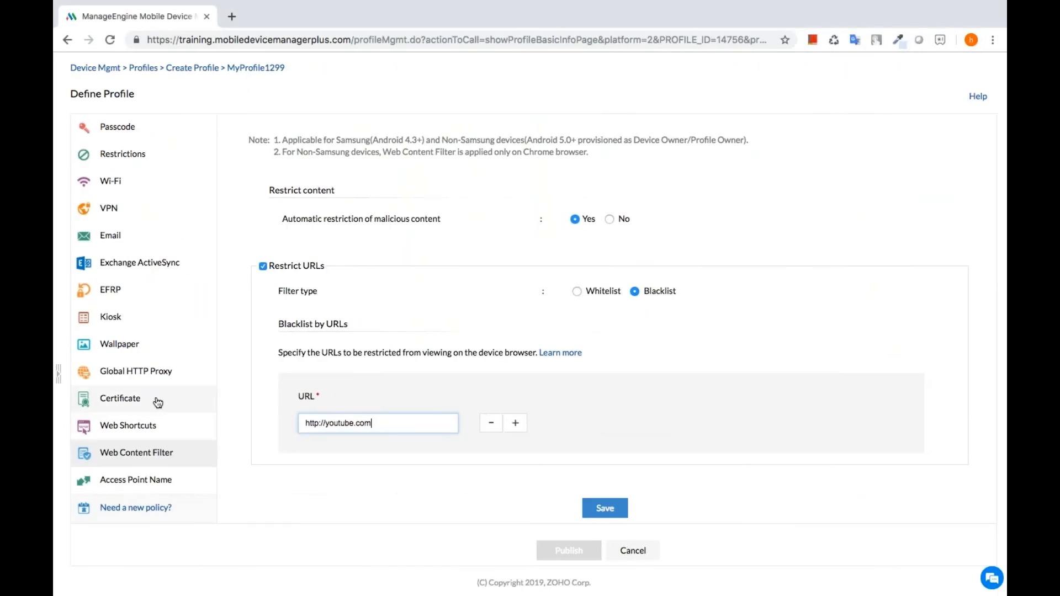
left_click(157, 401)
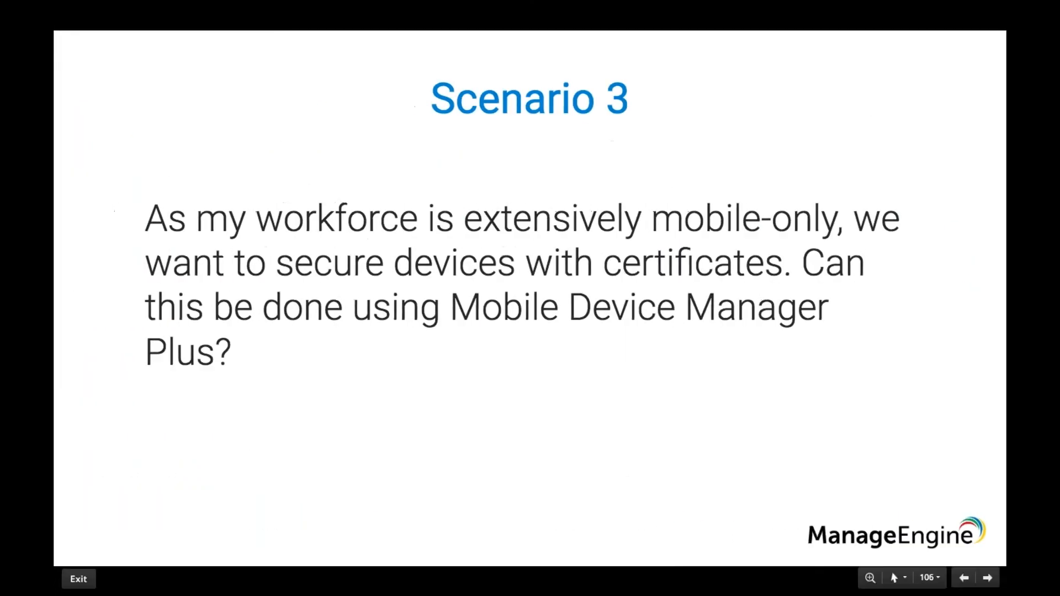
- Move to the next slide and show MyProfile1299's Global HTTP Proxy policy page
key("Right")
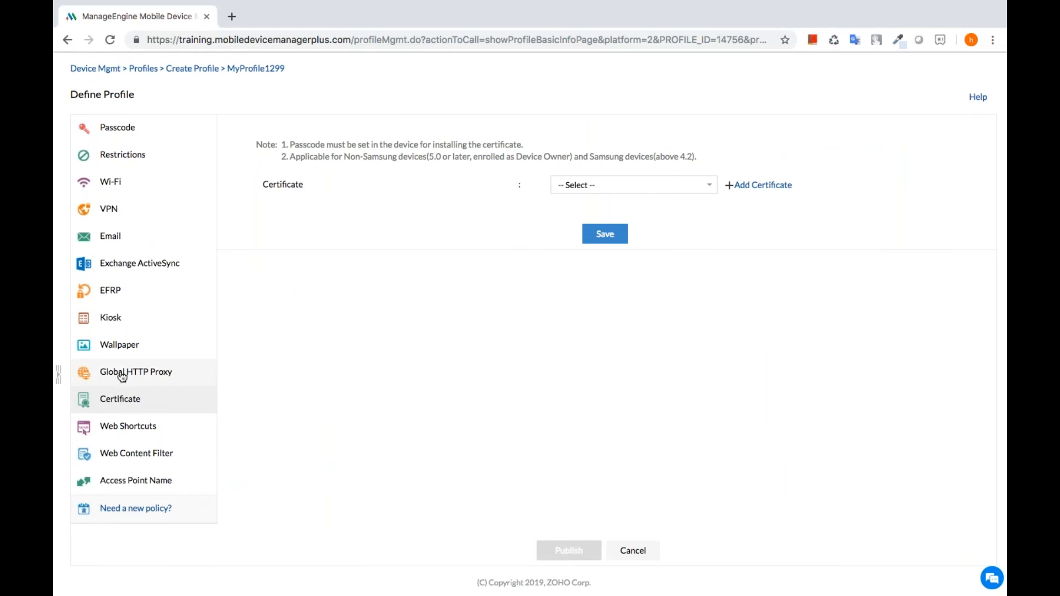
left_click(121, 377)
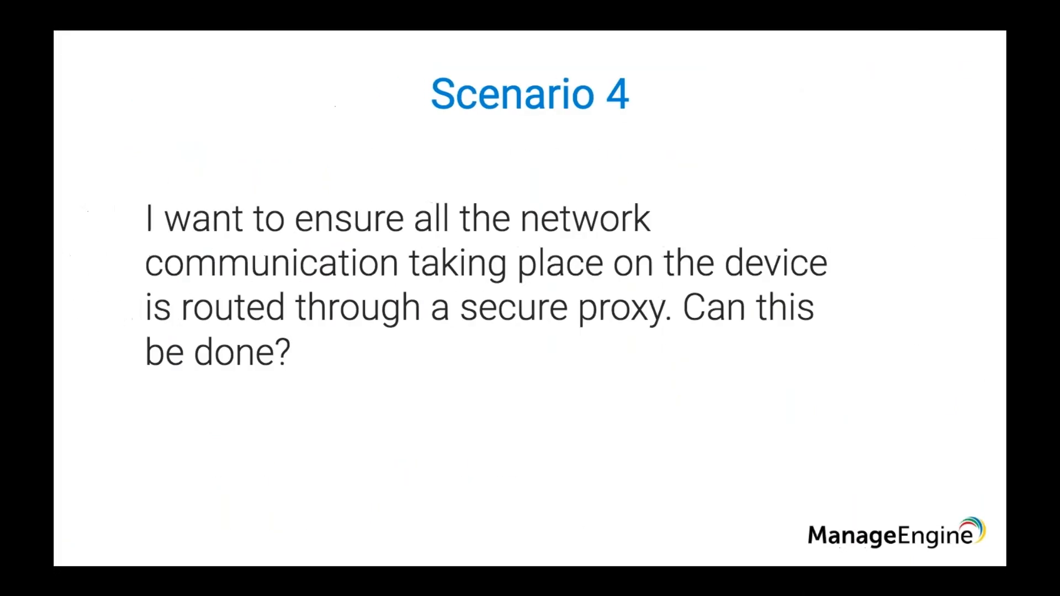
- Advance the slideshow to Scenario 4 on routing traffic through a secure proxy
key("Right")
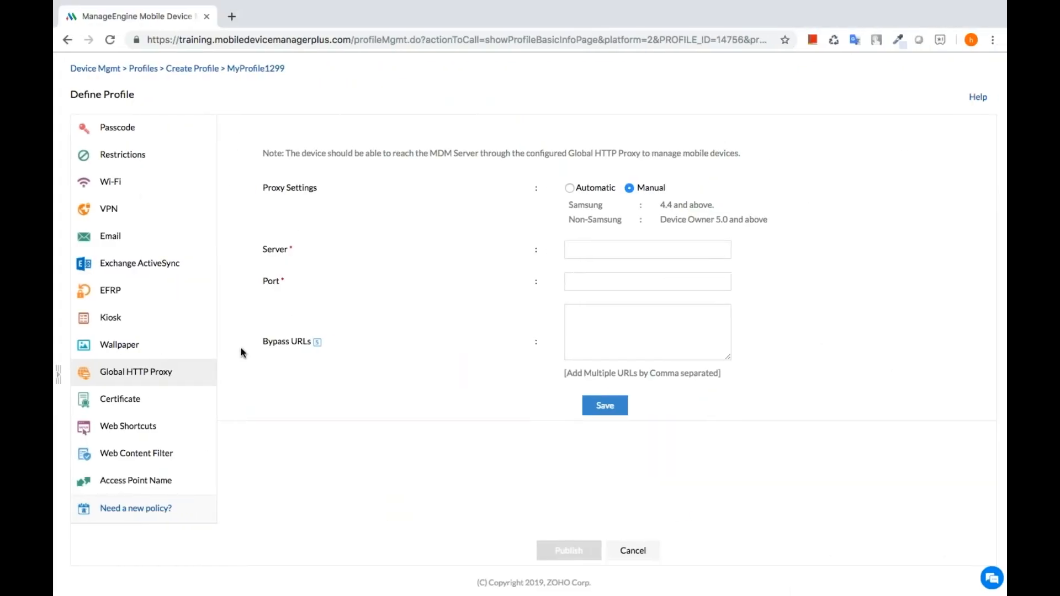
- Open the EFRP policy in MyProfile1299's Define Profile list
scroll(241, 352, "up", 2)
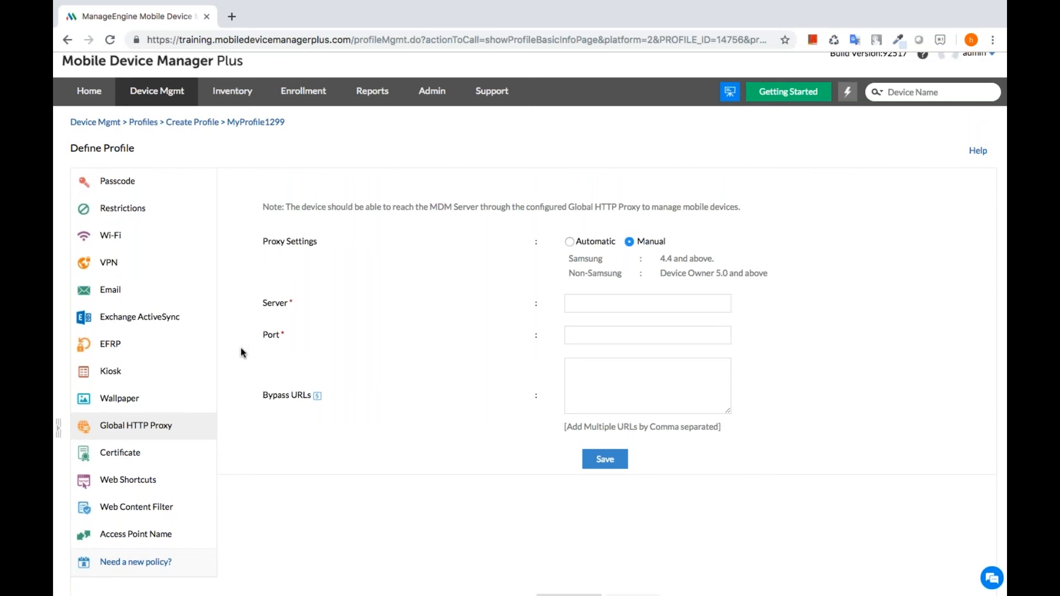
left_click(164, 354)
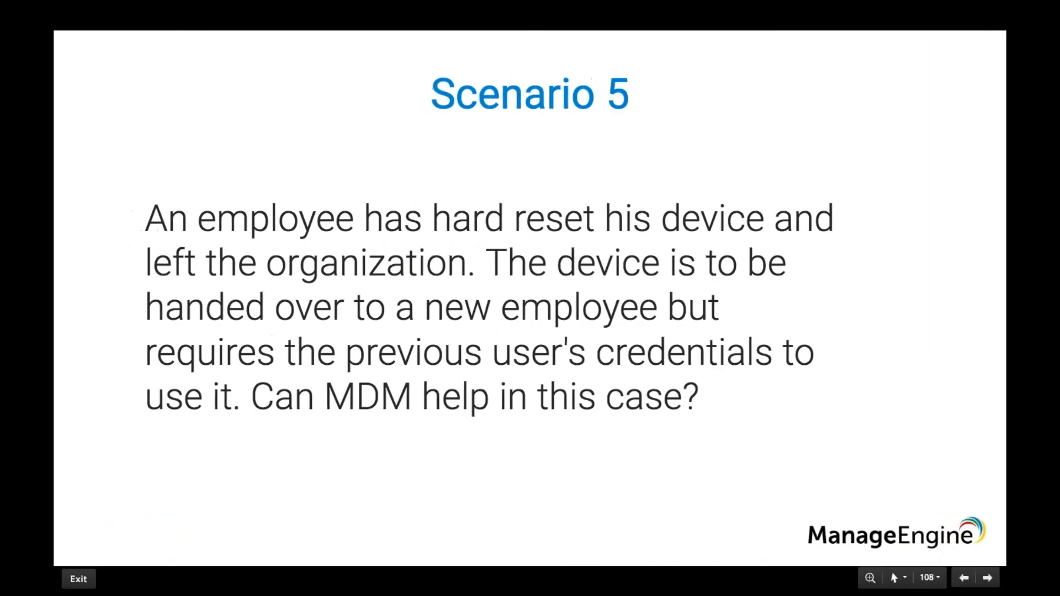
- Advance the slideshow through the Questions slide to Question 2 on always-enabled location services
key("Right")
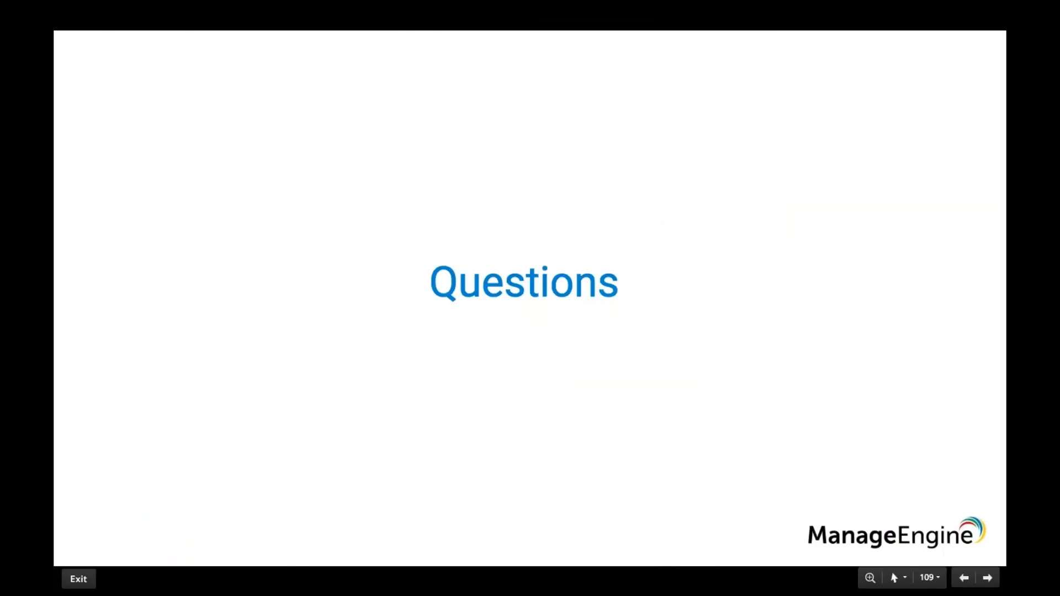
key("Right")
key("Right")
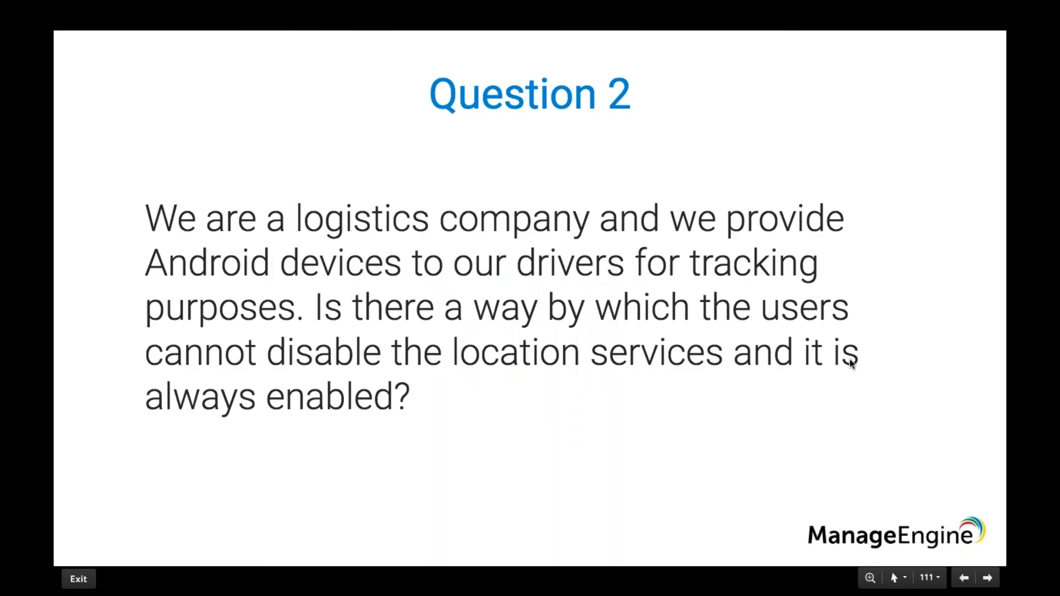